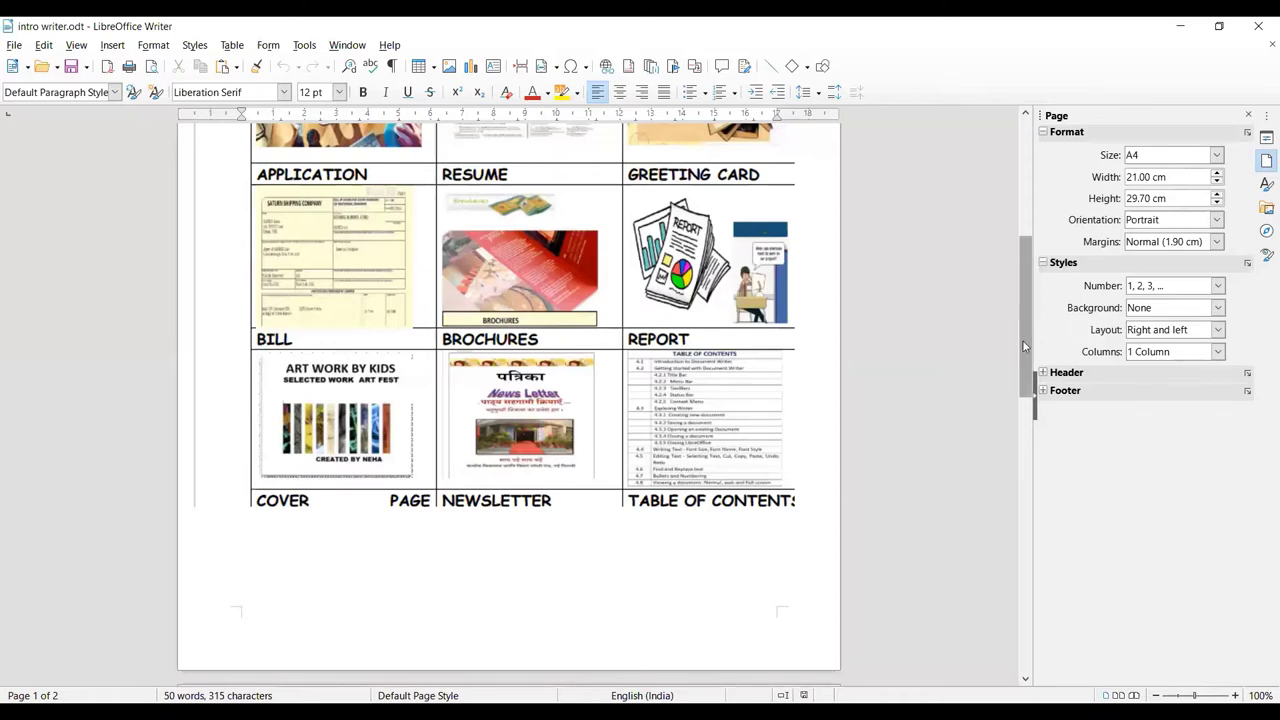
Step: Look through the table of document type examples on page 1 and go on to the text paragraph on page 2
{"action": "left_click_drag", "start_coordinate": [1023, 341], "coordinate": [1022, 193]}
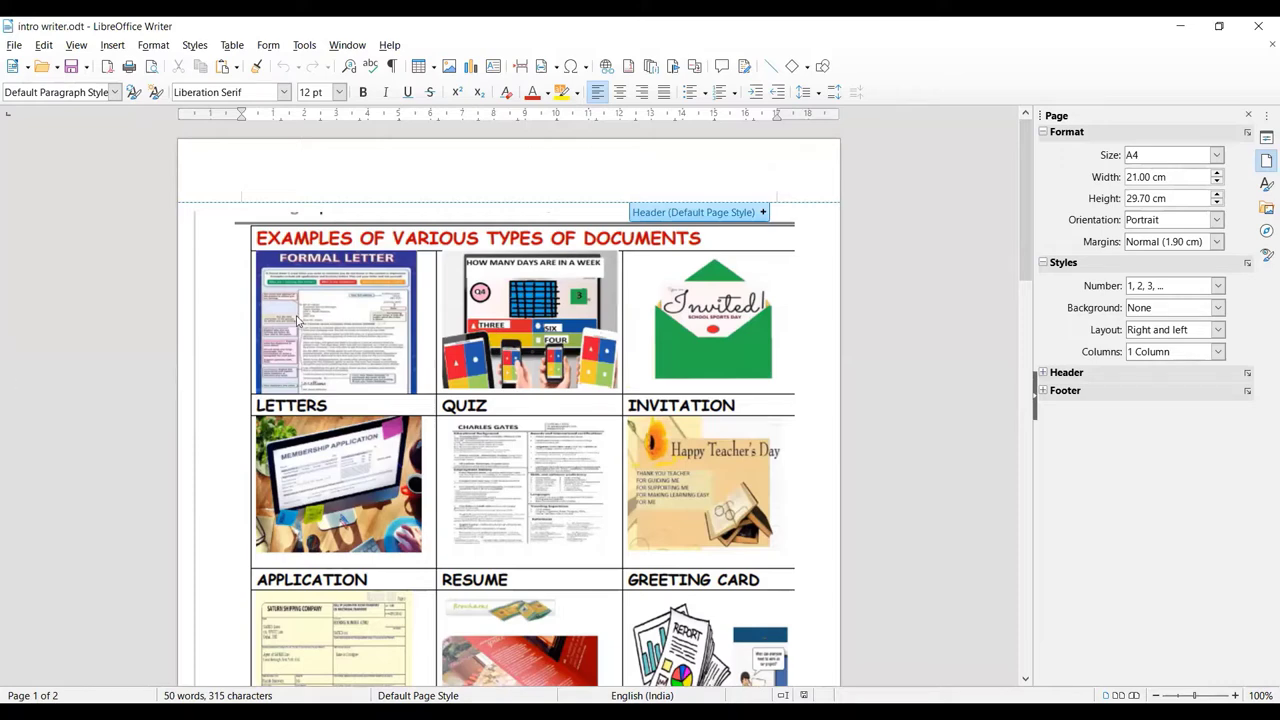
{"action": "left_click", "coordinate": [420, 462]}
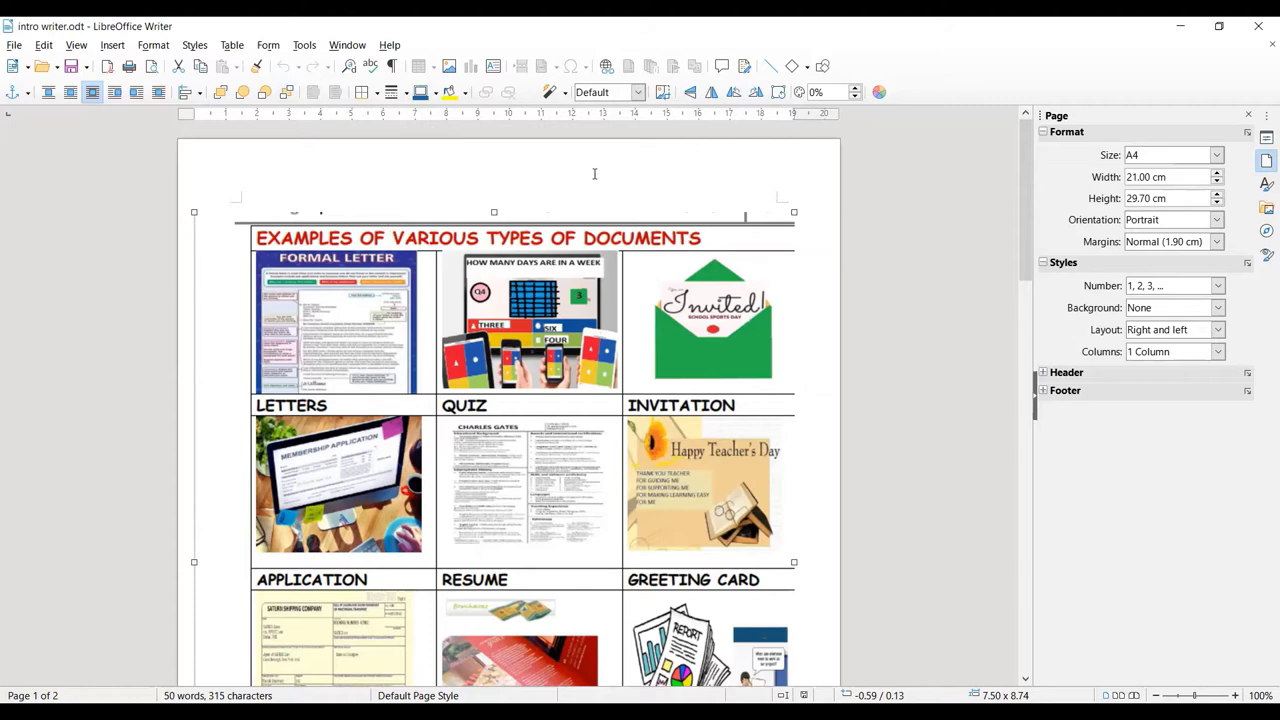
{"action": "scroll", "coordinate": [594, 174], "scroll_direction": "down", "scroll_amount": 6}
{"action": "left_click", "coordinate": [446, 566]}
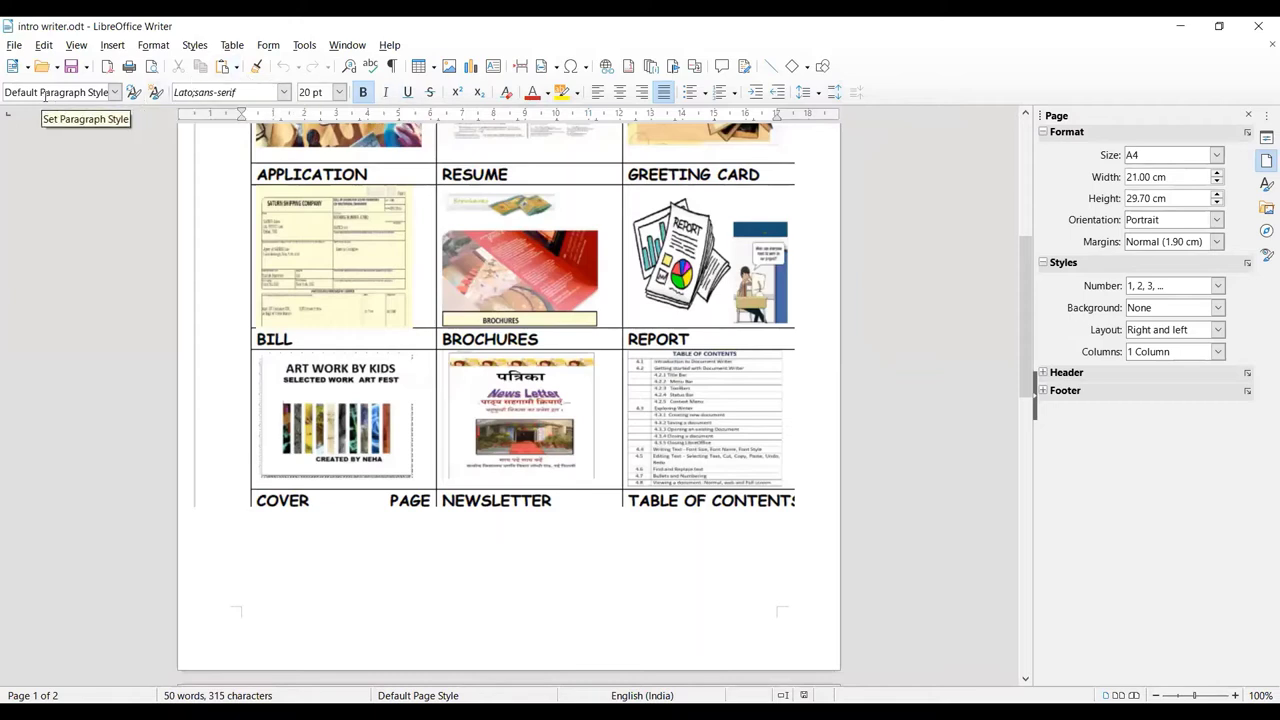
{"action": "left_click", "coordinate": [505, 325]}
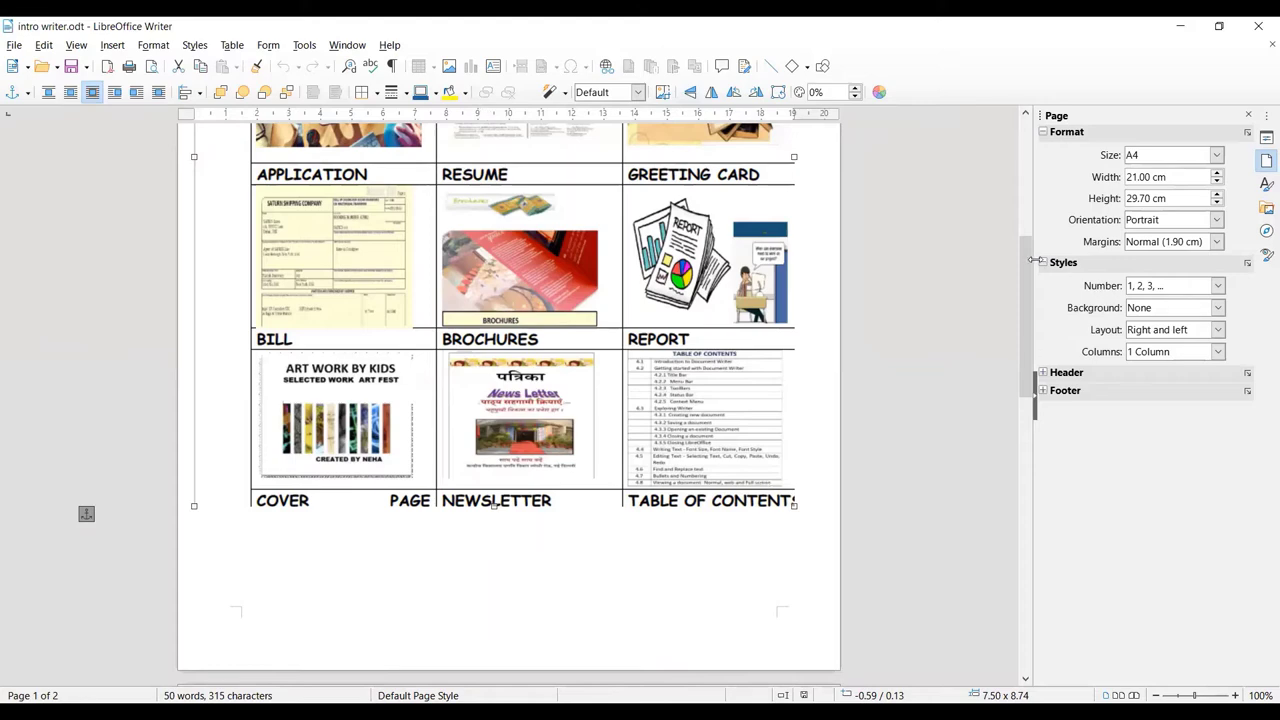
{"action": "left_click_drag", "start_coordinate": [1026, 289], "coordinate": [1027, 394]}
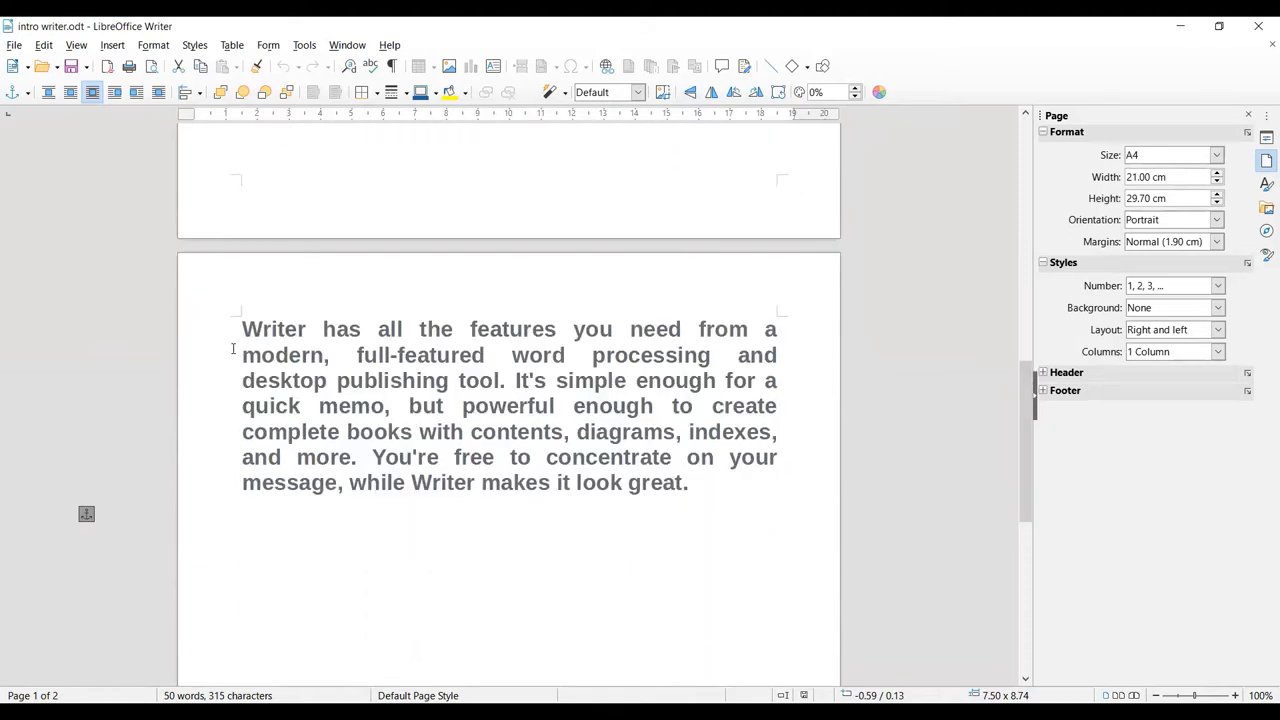
Step: Apply the Title paragraph style to the paragraph about Writer on page 2
{"action": "left_click_drag", "start_coordinate": [242, 328], "coordinate": [684, 488]}
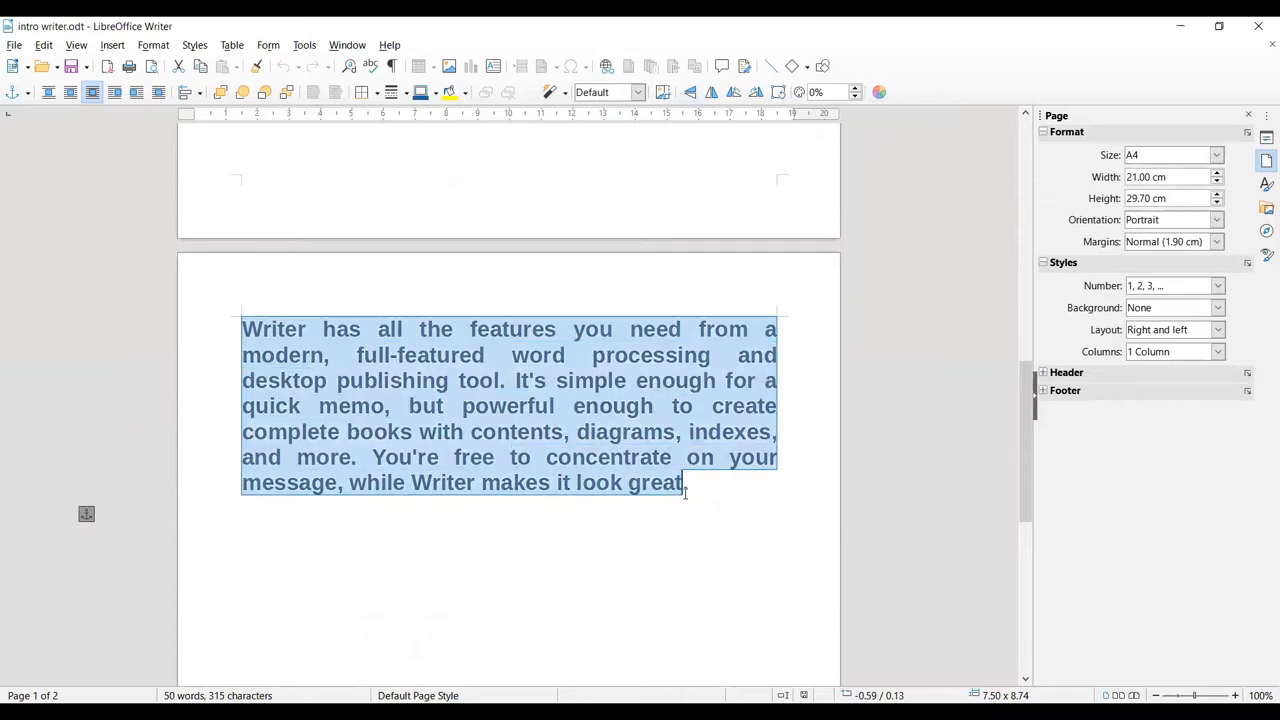
{"action": "left_click", "coordinate": [688, 490]}
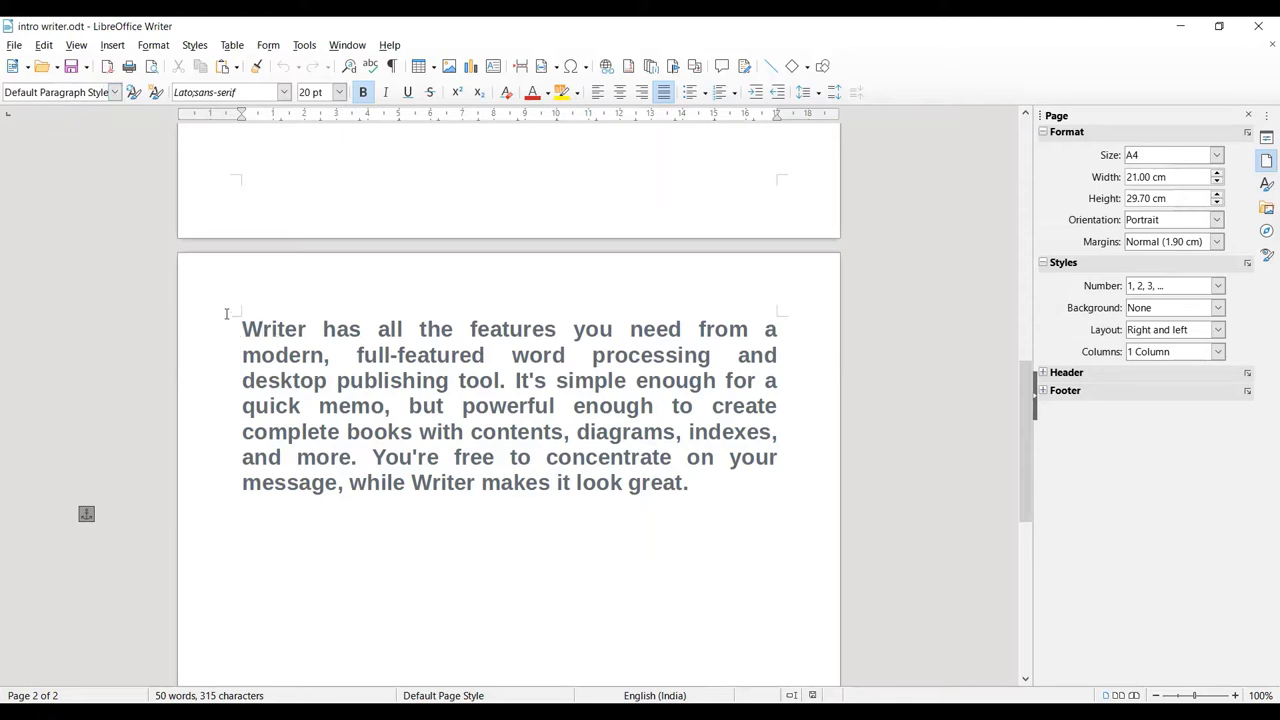
{"action": "left_click", "coordinate": [116, 92]}
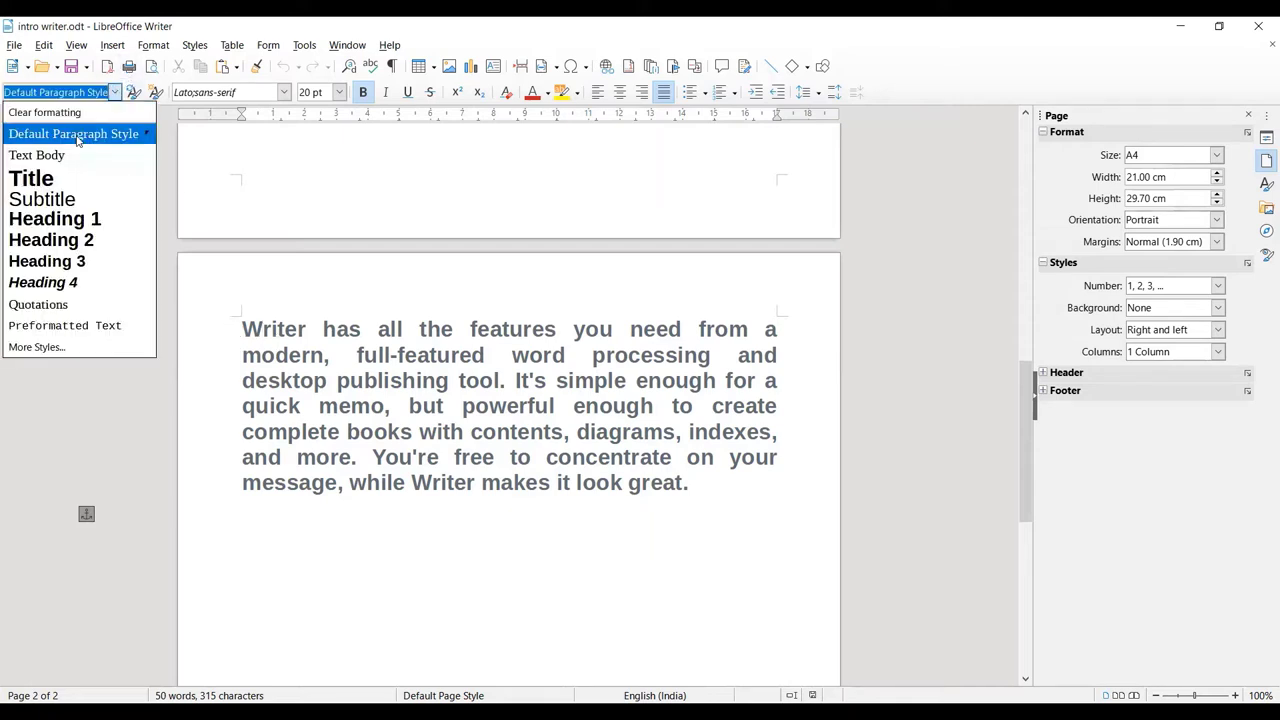
{"action": "left_click", "coordinate": [54, 180]}
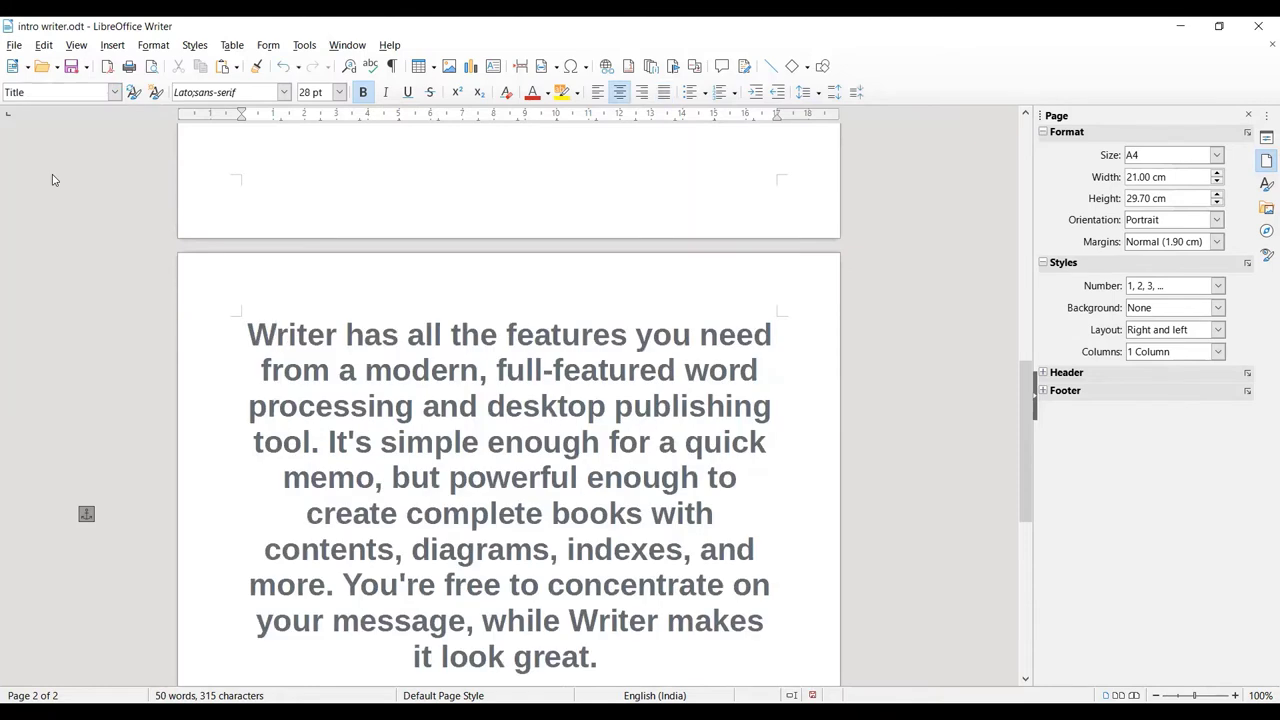
Step: Apply Default Paragraph Style to the Writer paragraph and insert a page break before it so it starts on page 2
{"action": "left_click", "coordinate": [116, 92]}
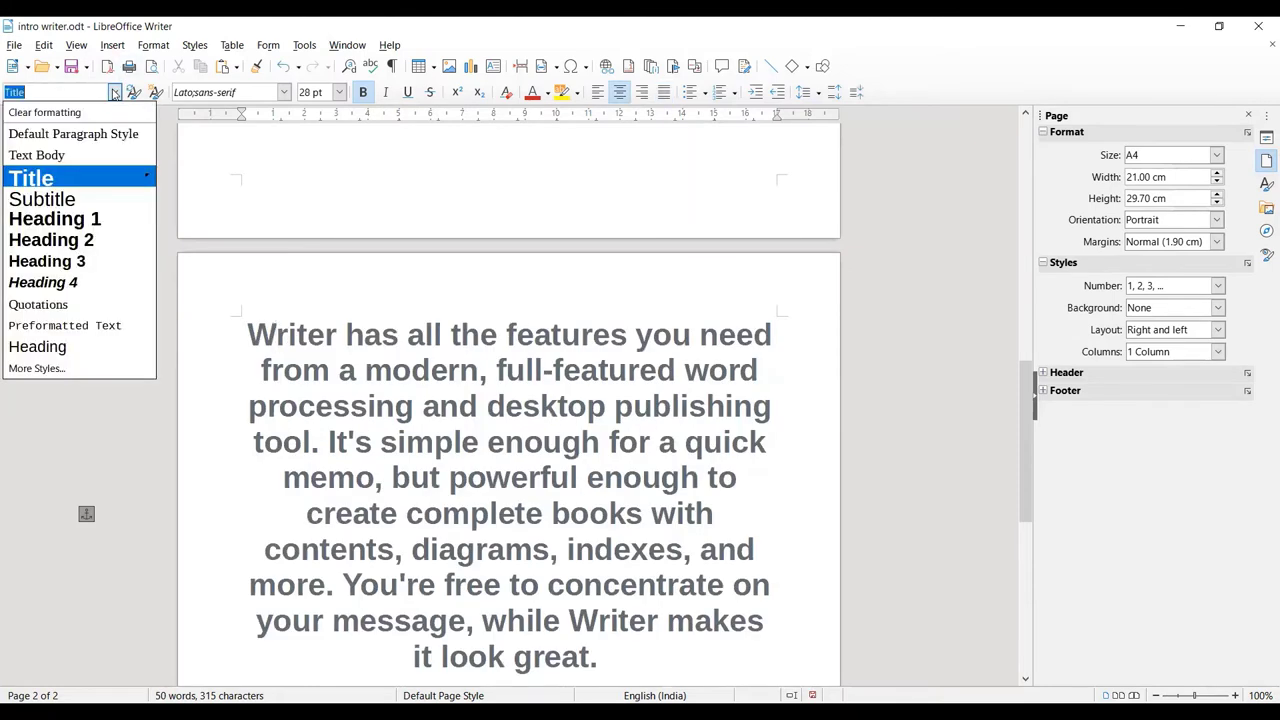
{"action": "left_click", "coordinate": [62, 134]}
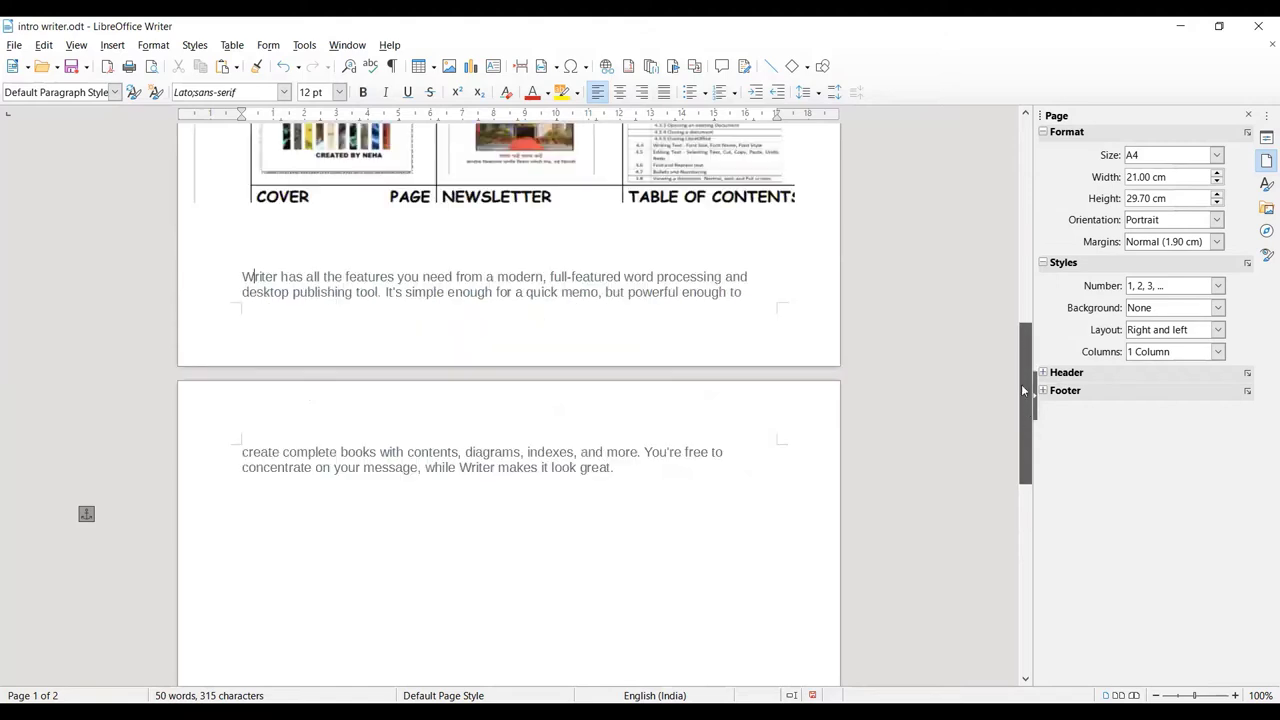
{"action": "scroll", "coordinate": [1021, 384], "scroll_direction": "up", "scroll_amount": 4}
{"action": "left_click", "coordinate": [236, 335]}
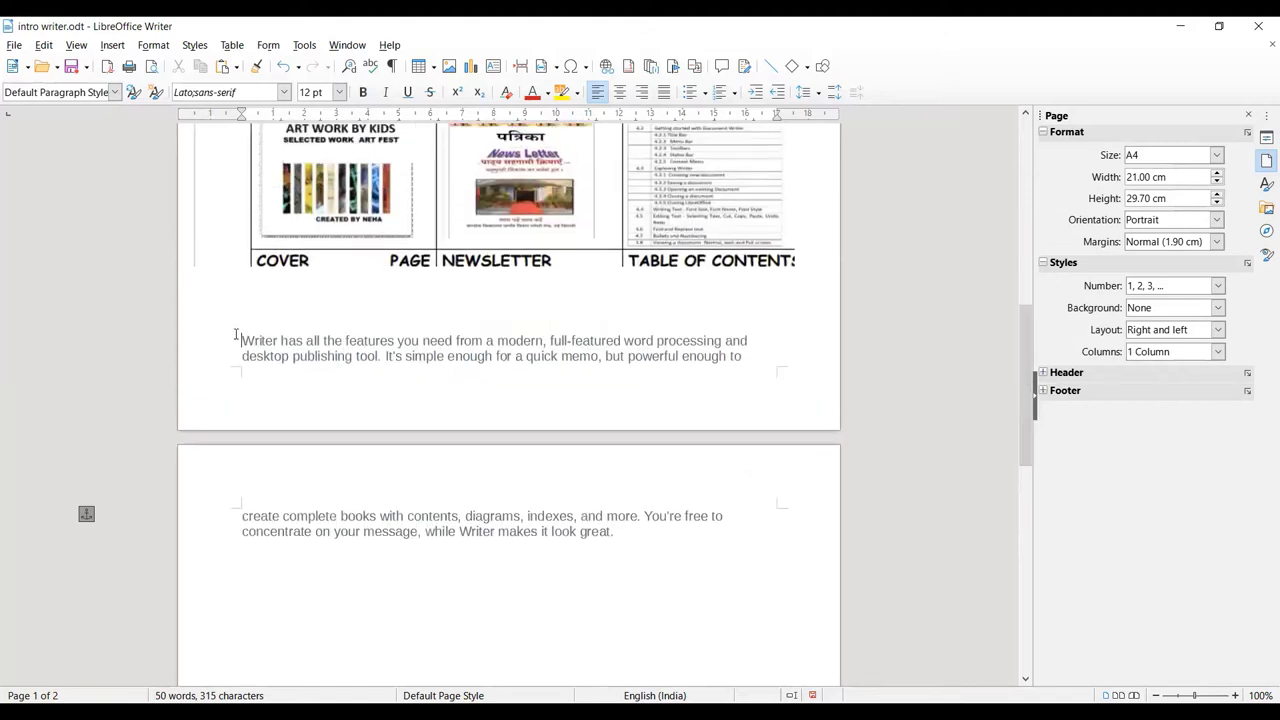
{"action": "key", "text": "ctrl+Return"}
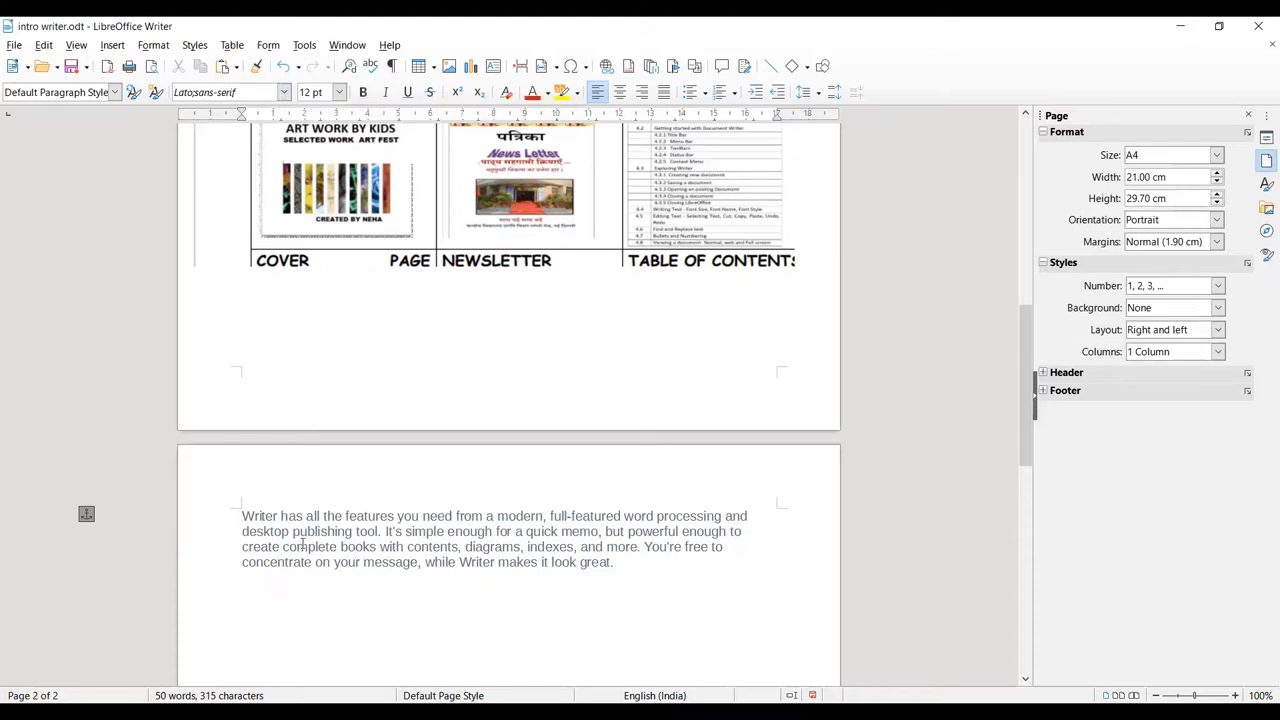
Step: Select the whole Writer paragraph and set its font to Calibri
{"action": "left_click_drag", "start_coordinate": [243, 516], "coordinate": [634, 562]}
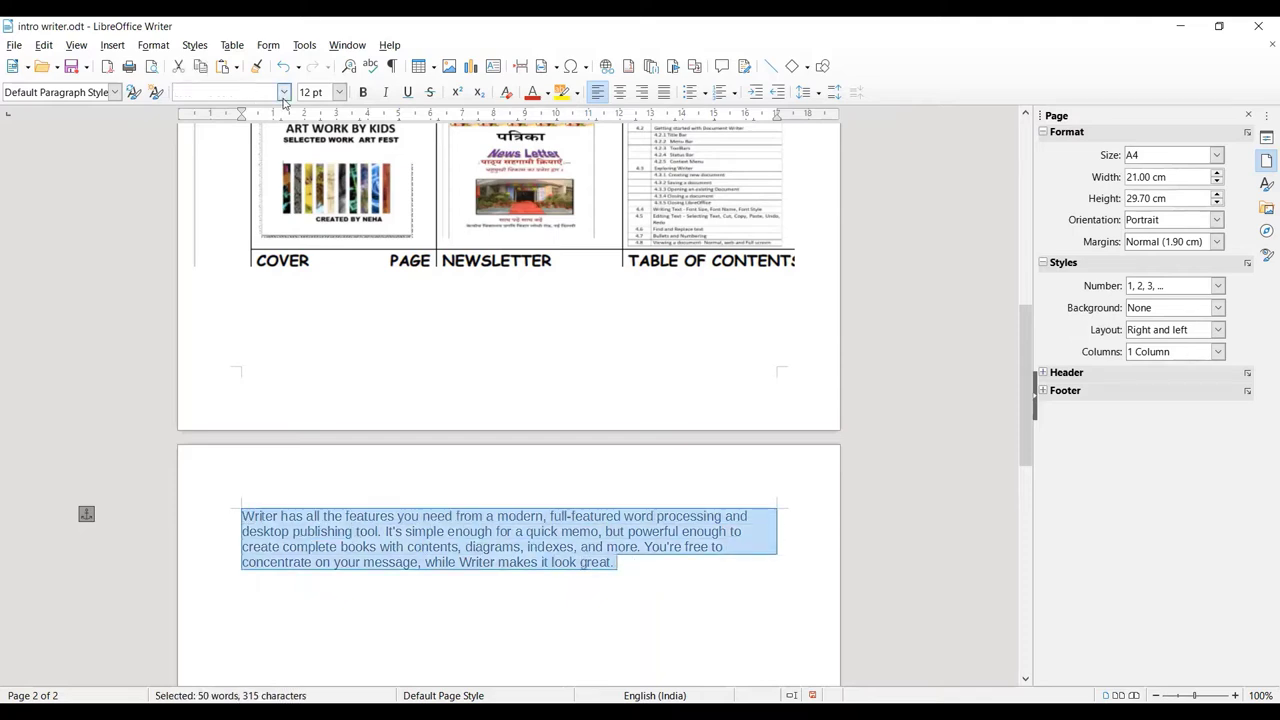
{"action": "left_click", "coordinate": [284, 92]}
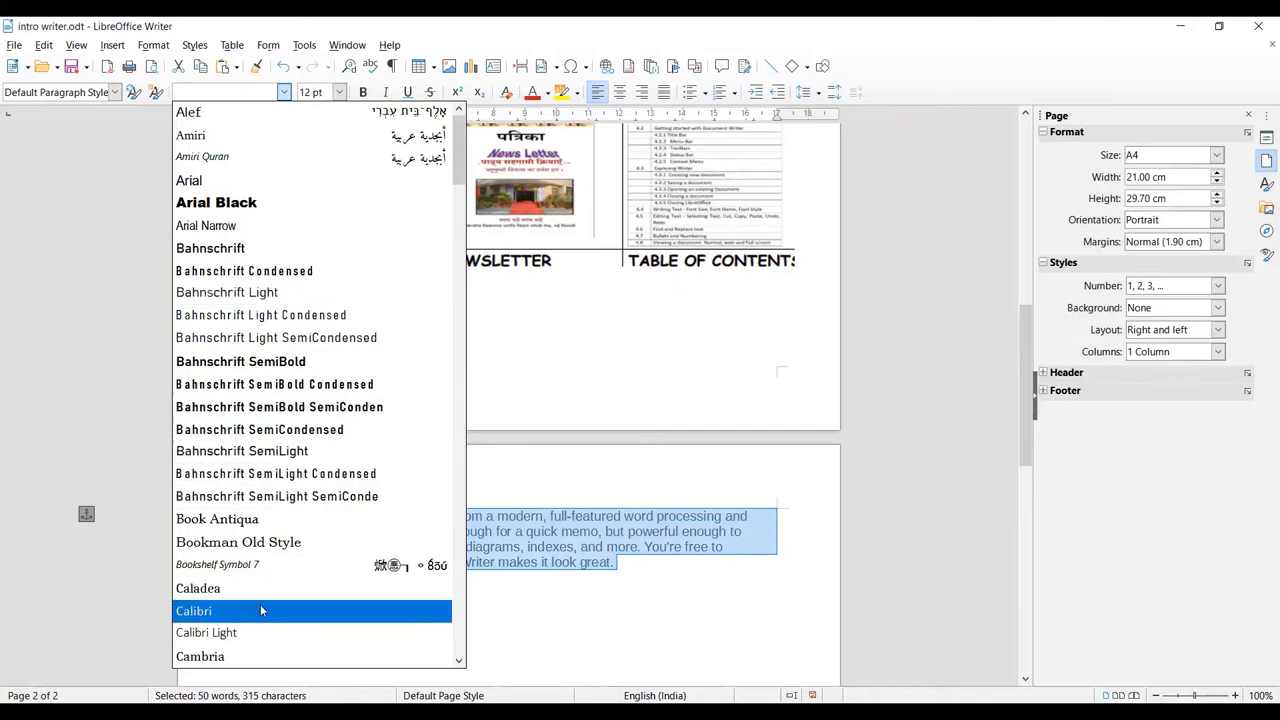
{"action": "left_click", "coordinate": [213, 614]}
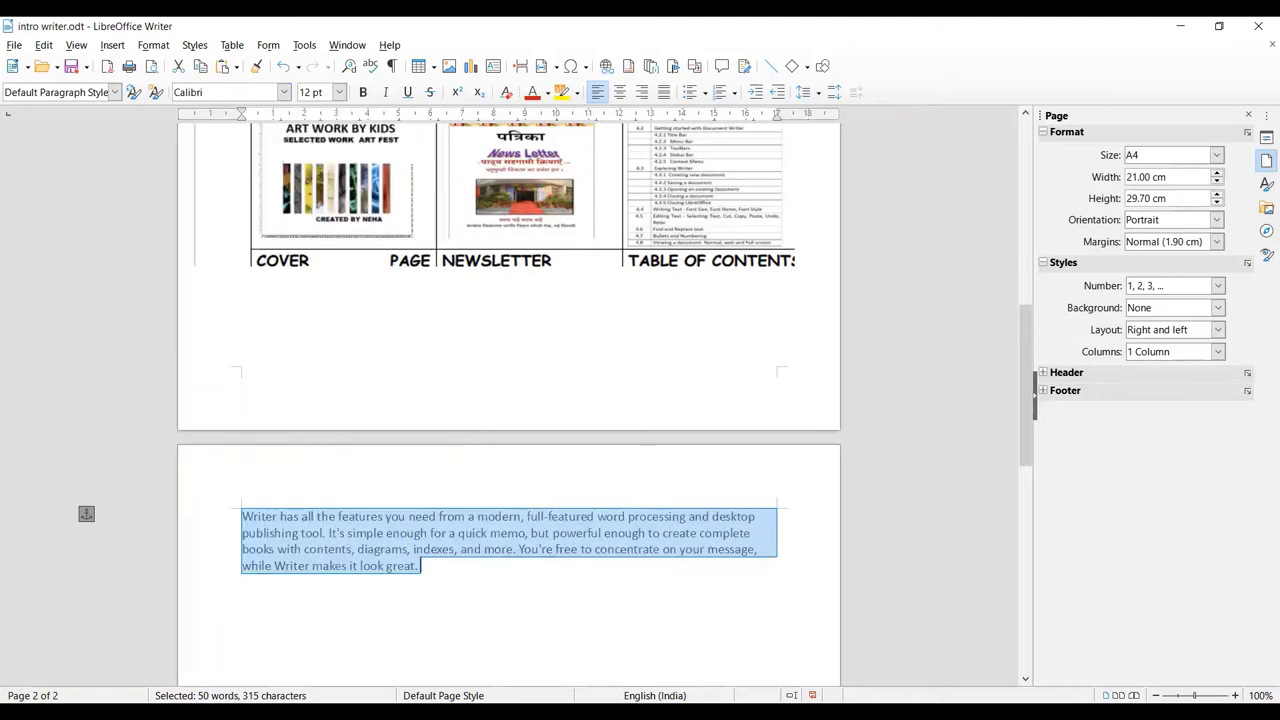
{"action": "scroll", "coordinate": [591, 489], "scroll_direction": "up", "scroll_amount": 3}
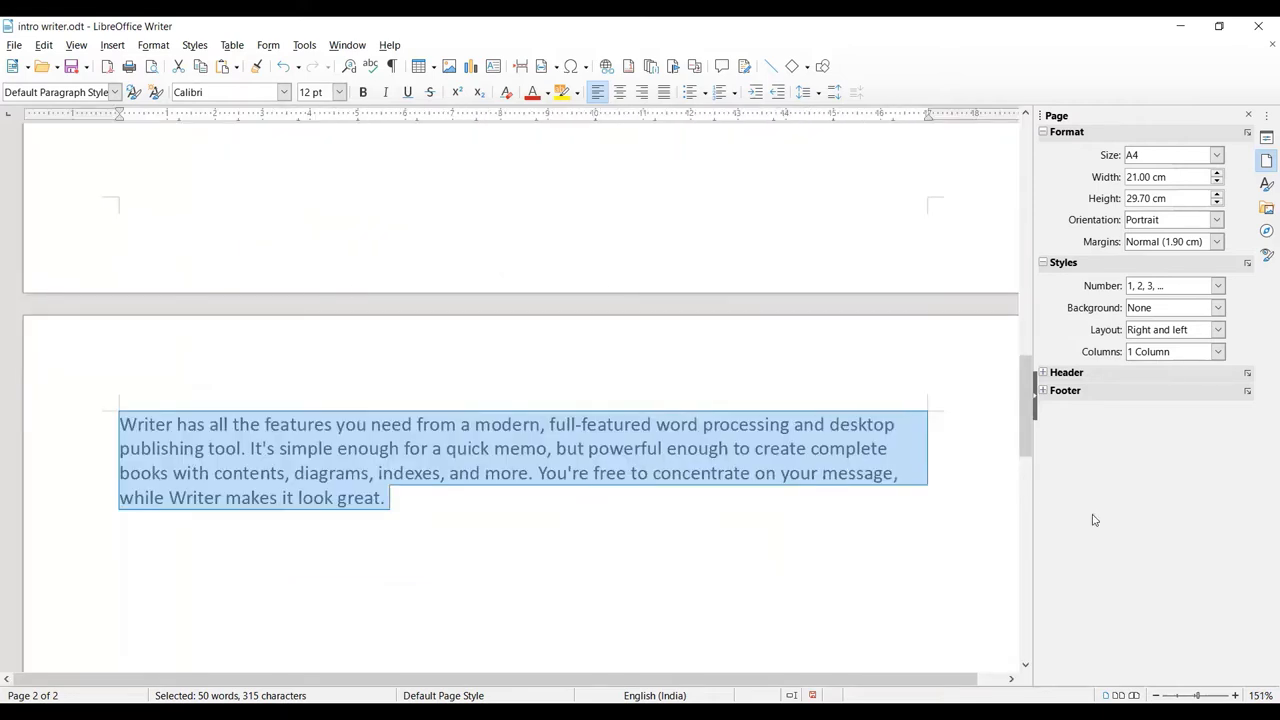
{"action": "scroll", "coordinate": [1092, 520], "scroll_direction": "down", "scroll_amount": 3}
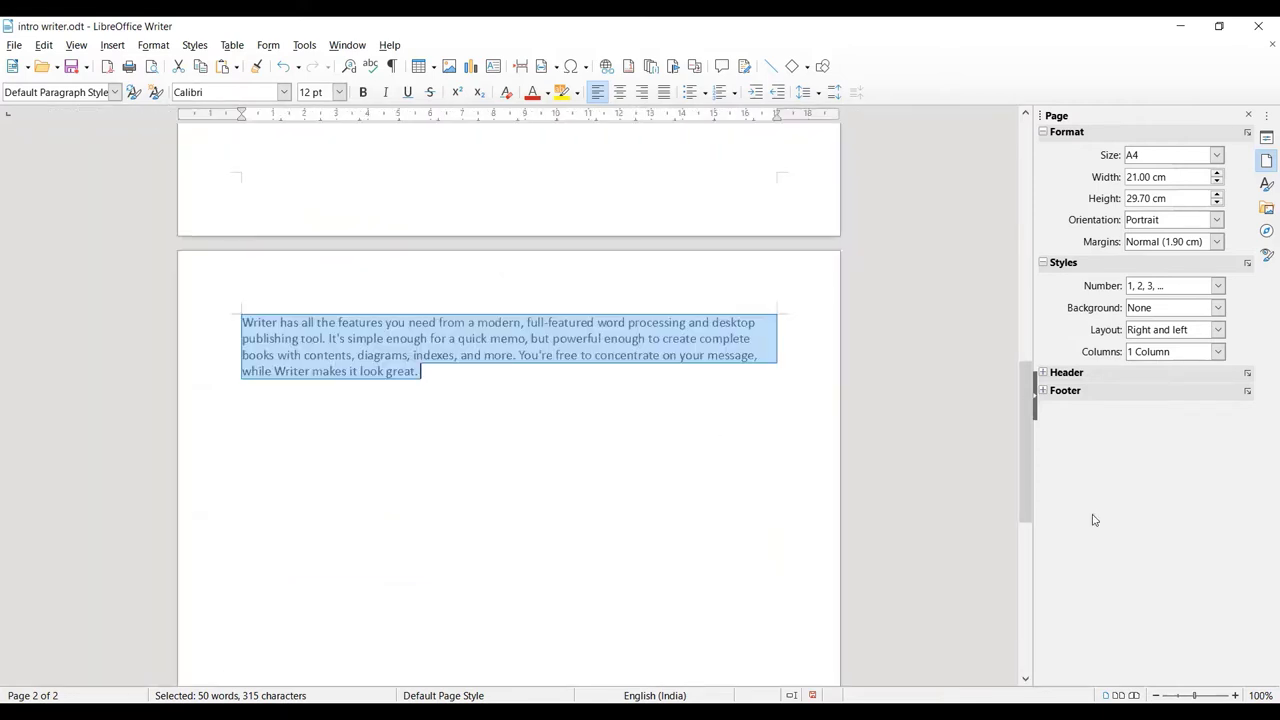
Step: Set the selected paragraph's font to Arial Black and its size to 26 pt
{"action": "left_click", "coordinate": [283, 92]}
{"action": "left_click", "coordinate": [213, 221]}
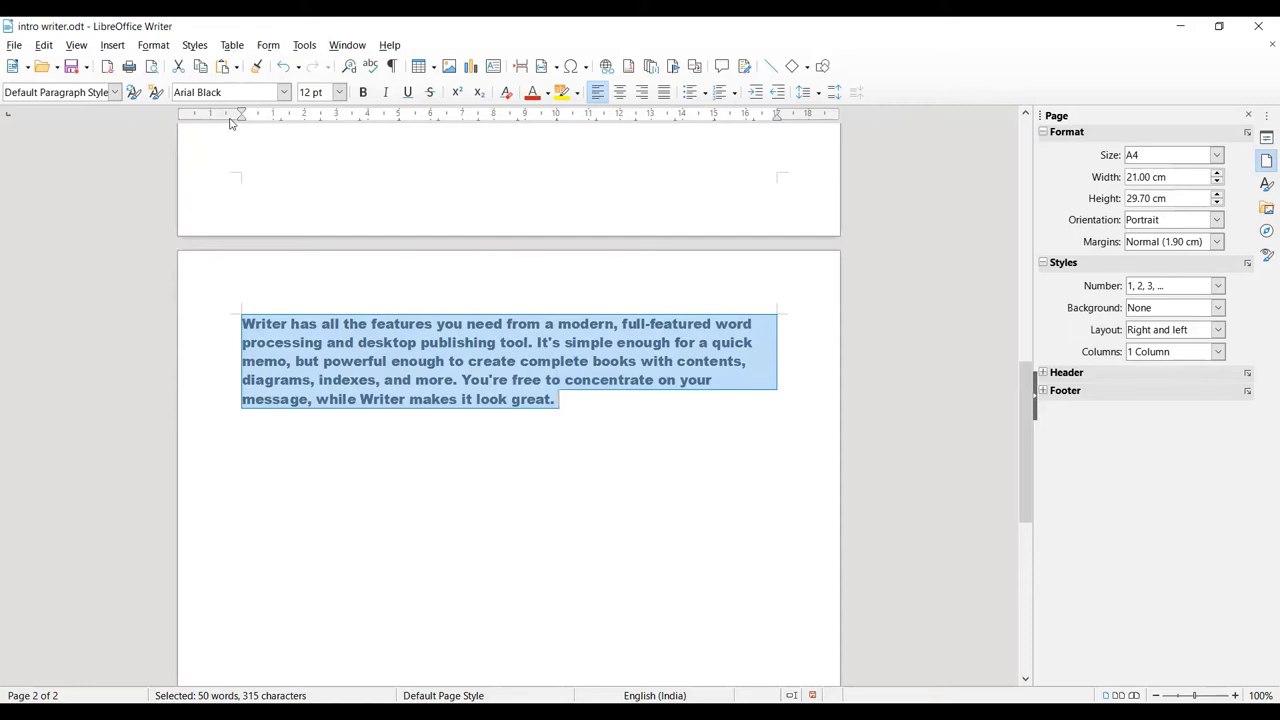
{"action": "left_click", "coordinate": [338, 93]}
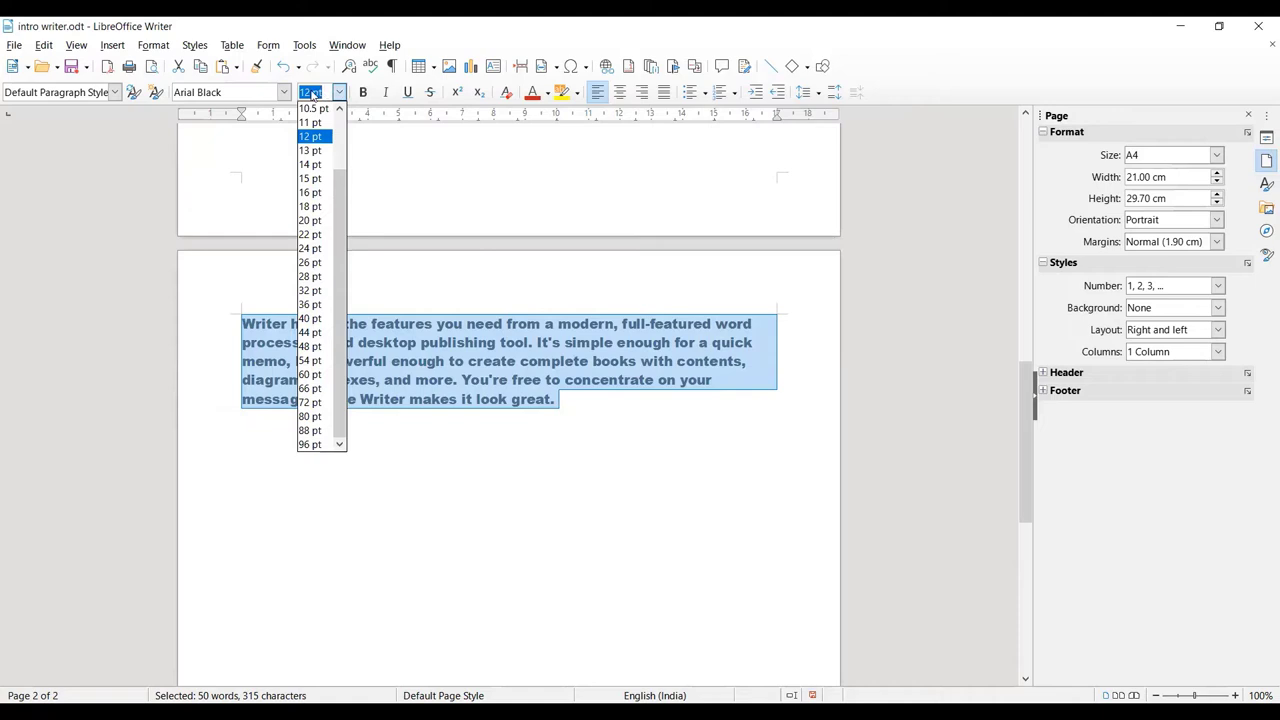
{"action": "left_click", "coordinate": [310, 262]}
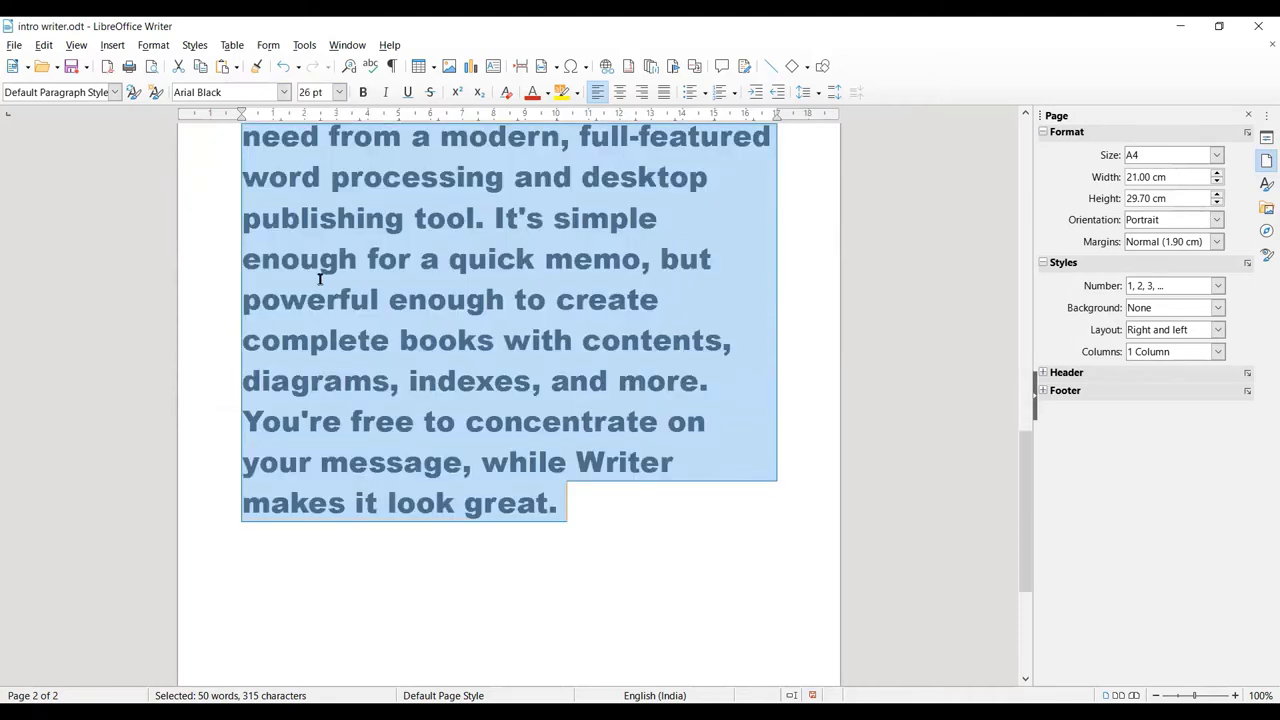
{"action": "left_click_drag", "start_coordinate": [1021, 530], "coordinate": [1024, 510]}
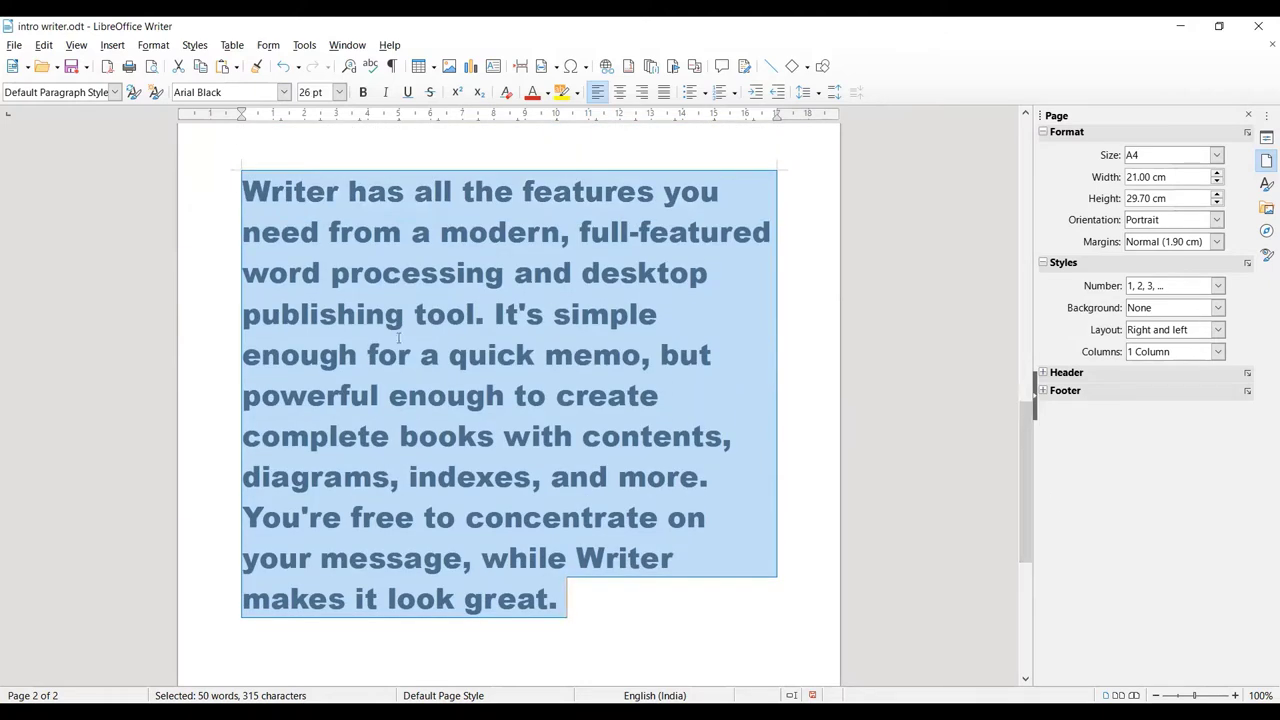
Step: Increase the selected paragraph's font size to 28 pt and deselect the text
{"action": "left_click", "coordinate": [339, 92]}
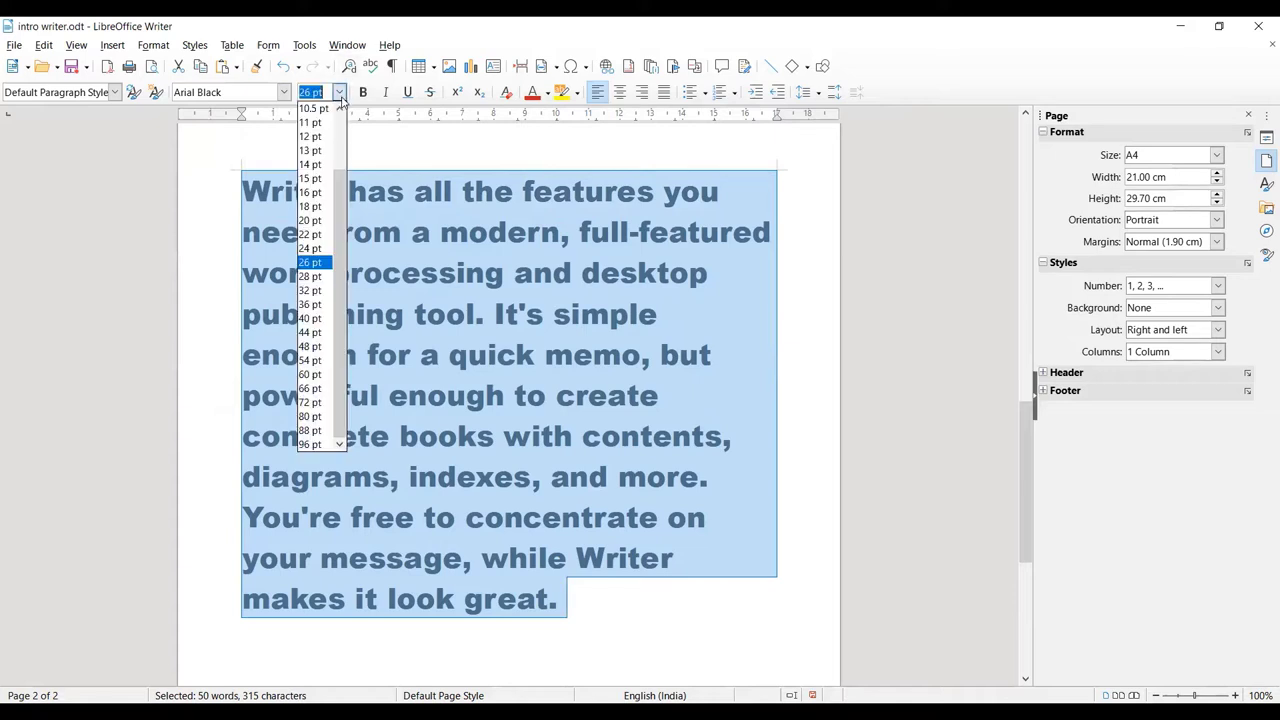
{"action": "left_click", "coordinate": [310, 276]}
{"action": "left_click", "coordinate": [491, 286]}
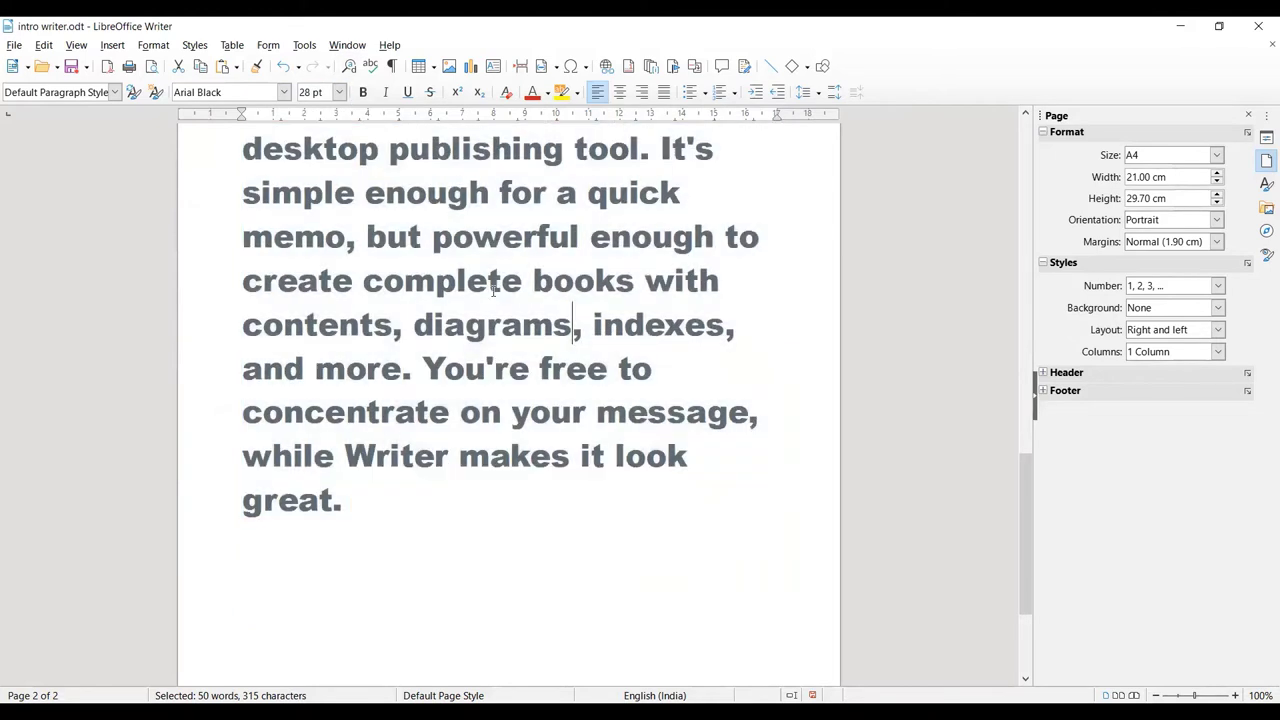
Step: Set only the words "create complete books with" to a font size of 40 pt
{"action": "left_click_drag", "start_coordinate": [262, 282], "coordinate": [722, 291]}
{"action": "left_click_drag", "start_coordinate": [241, 284], "coordinate": [720, 290]}
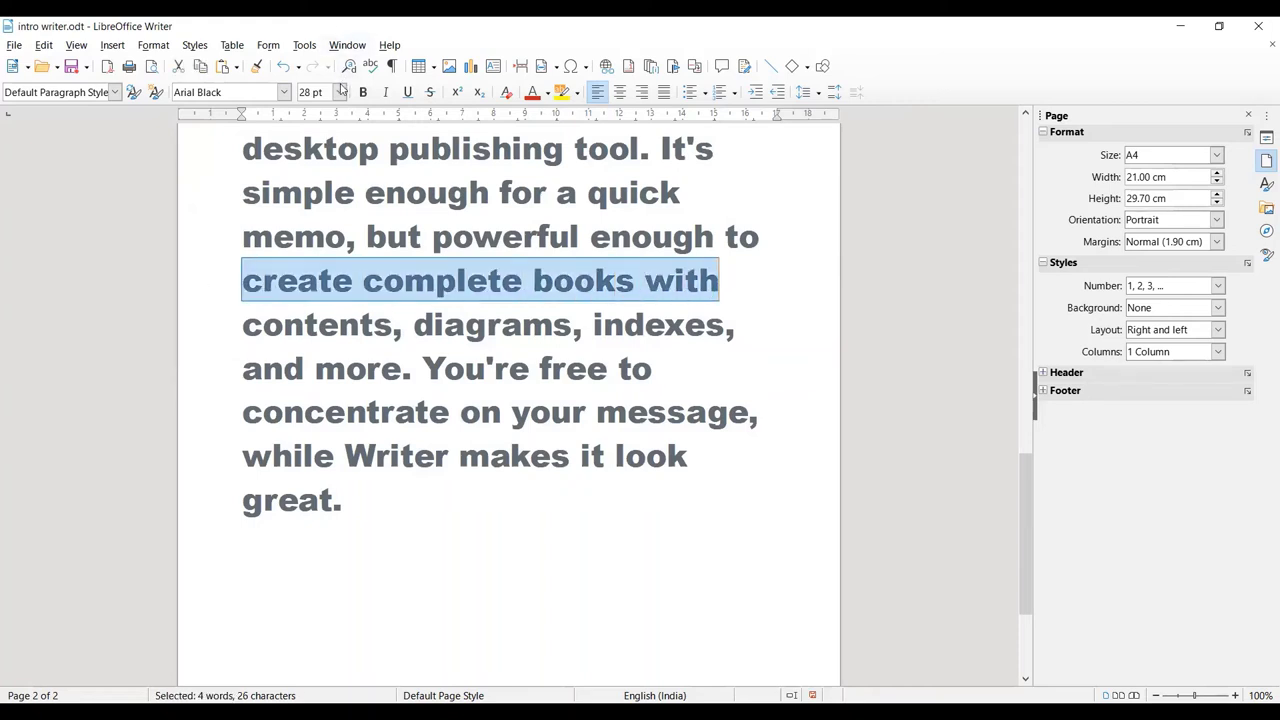
{"action": "left_click", "coordinate": [340, 92]}
{"action": "left_click", "coordinate": [310, 318]}
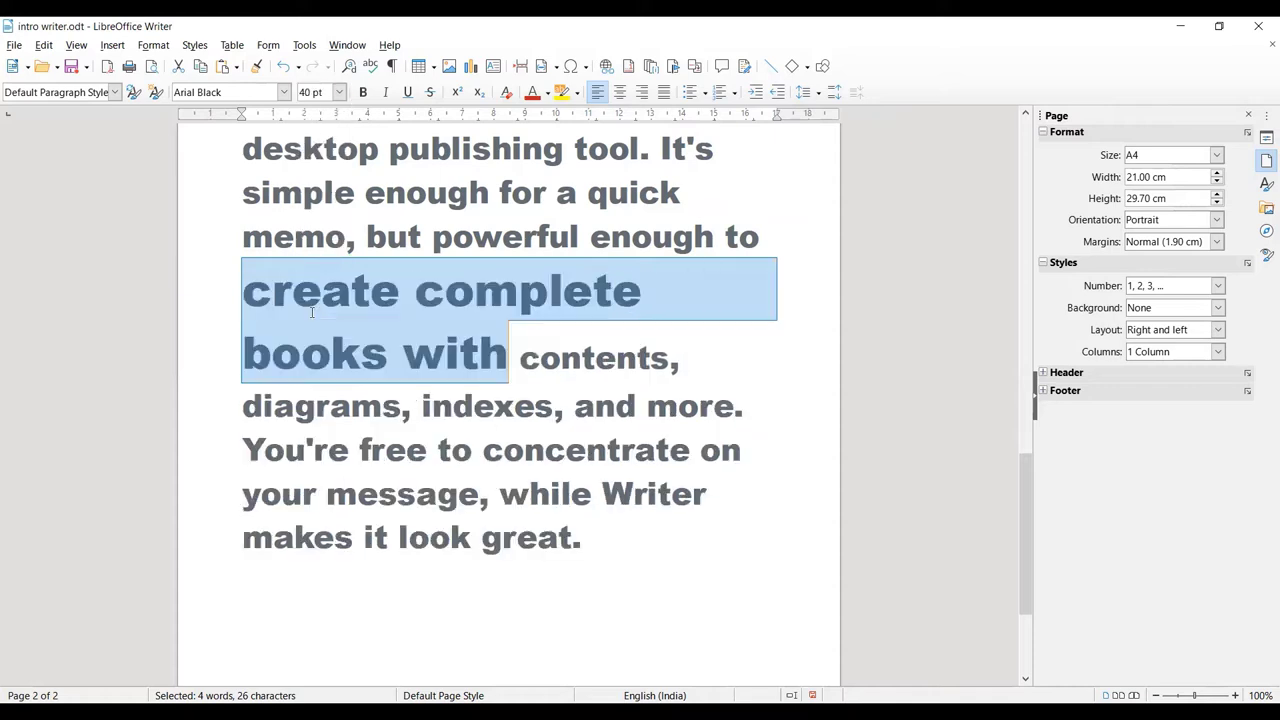
{"action": "left_click", "coordinate": [803, 380]}
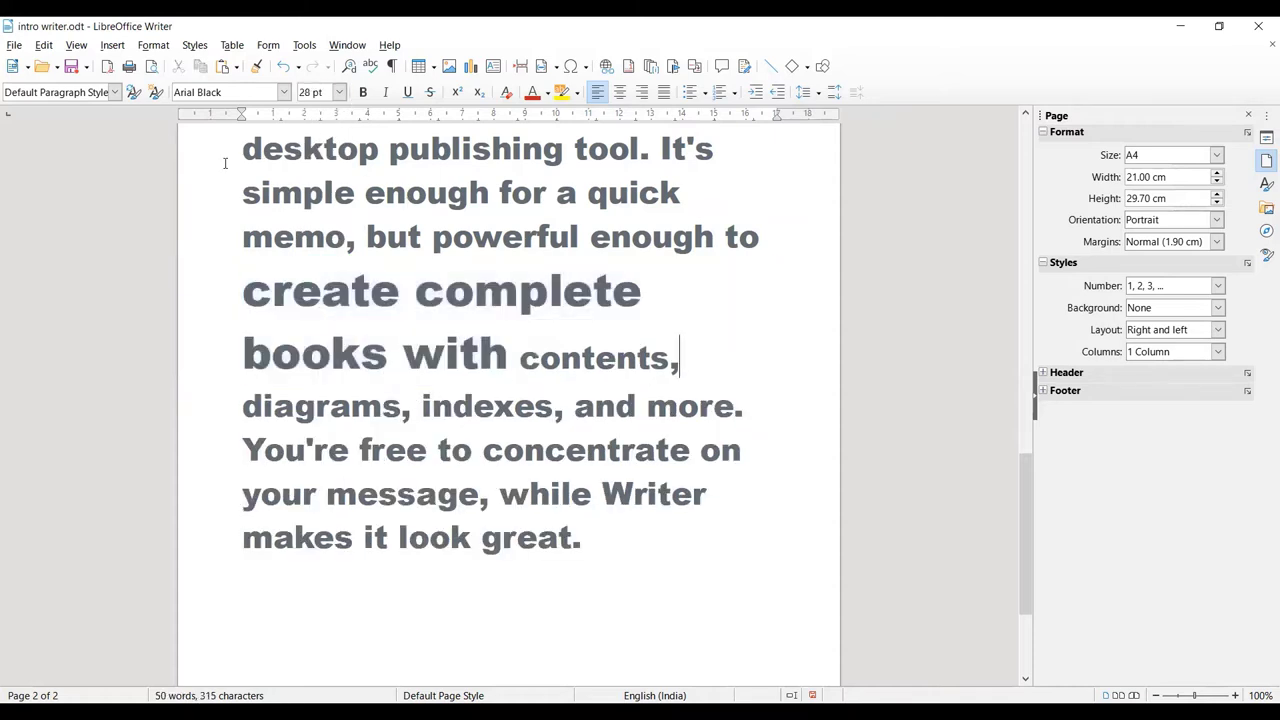
{"action": "left_click_drag", "start_coordinate": [226, 158], "coordinate": [775, 234]}
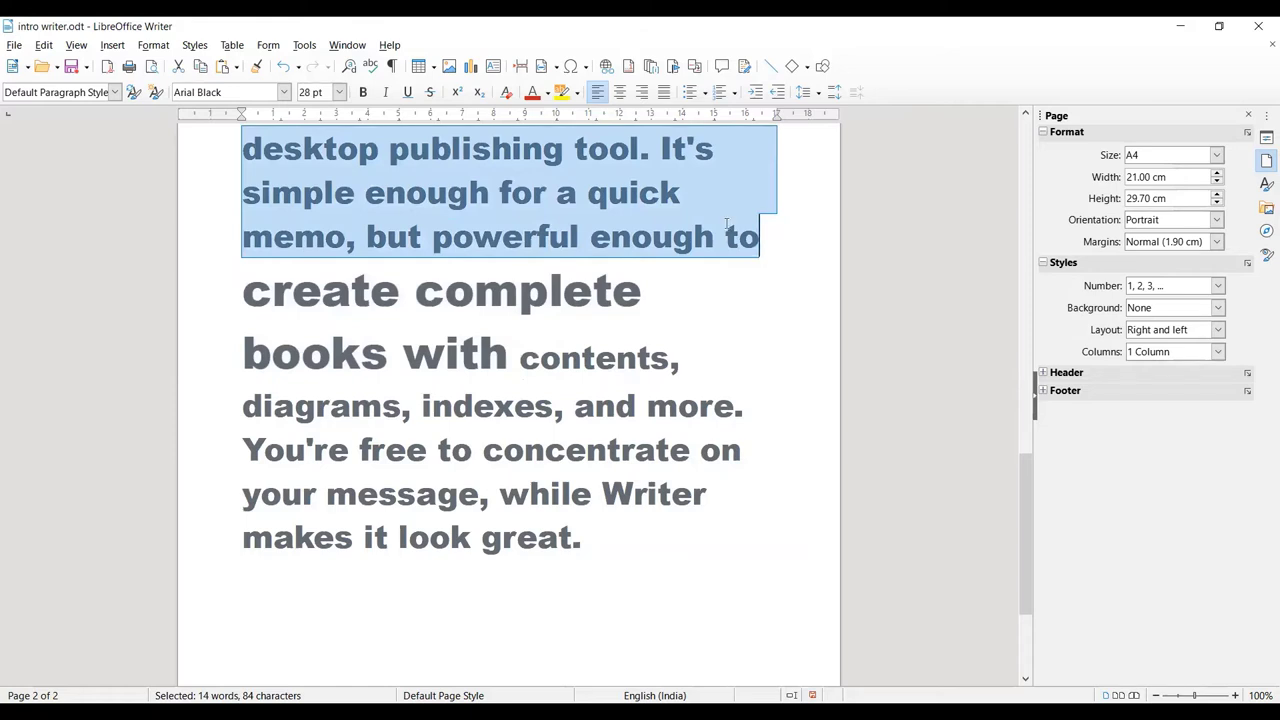
{"action": "left_click", "coordinate": [350, 333]}
{"action": "left_click", "coordinate": [351, 292]}
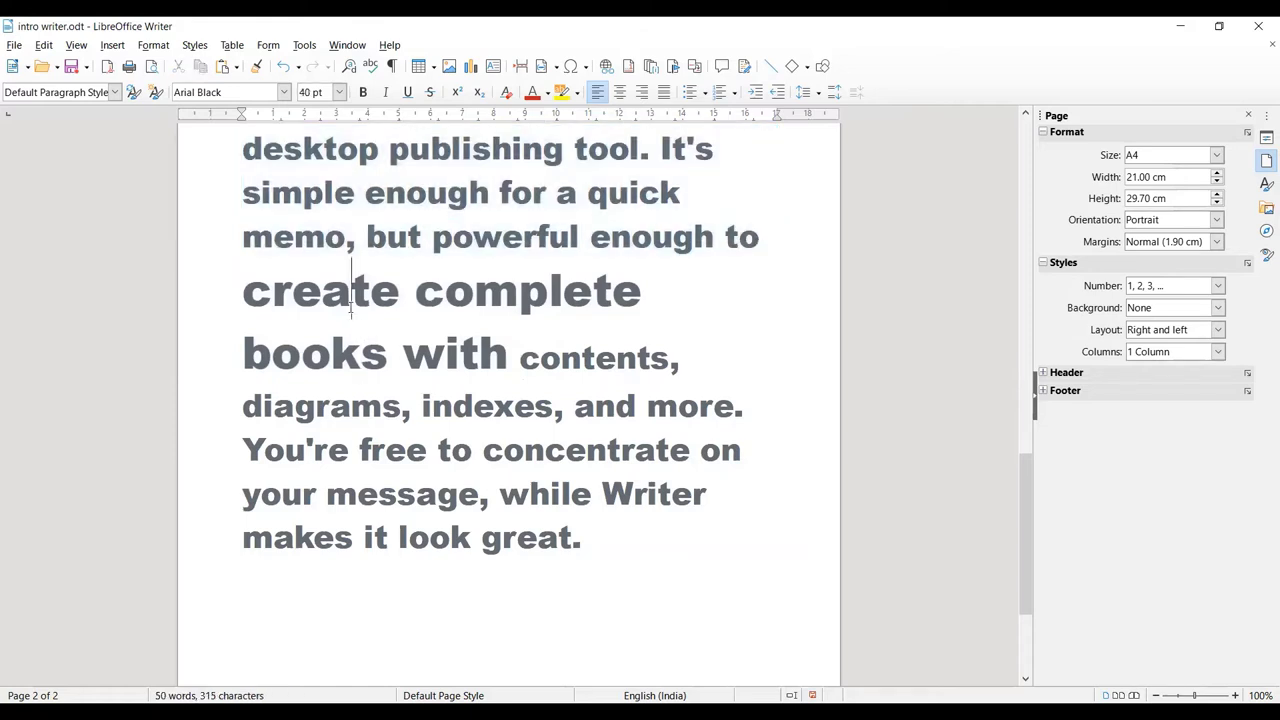
{"action": "left_click", "coordinate": [365, 180]}
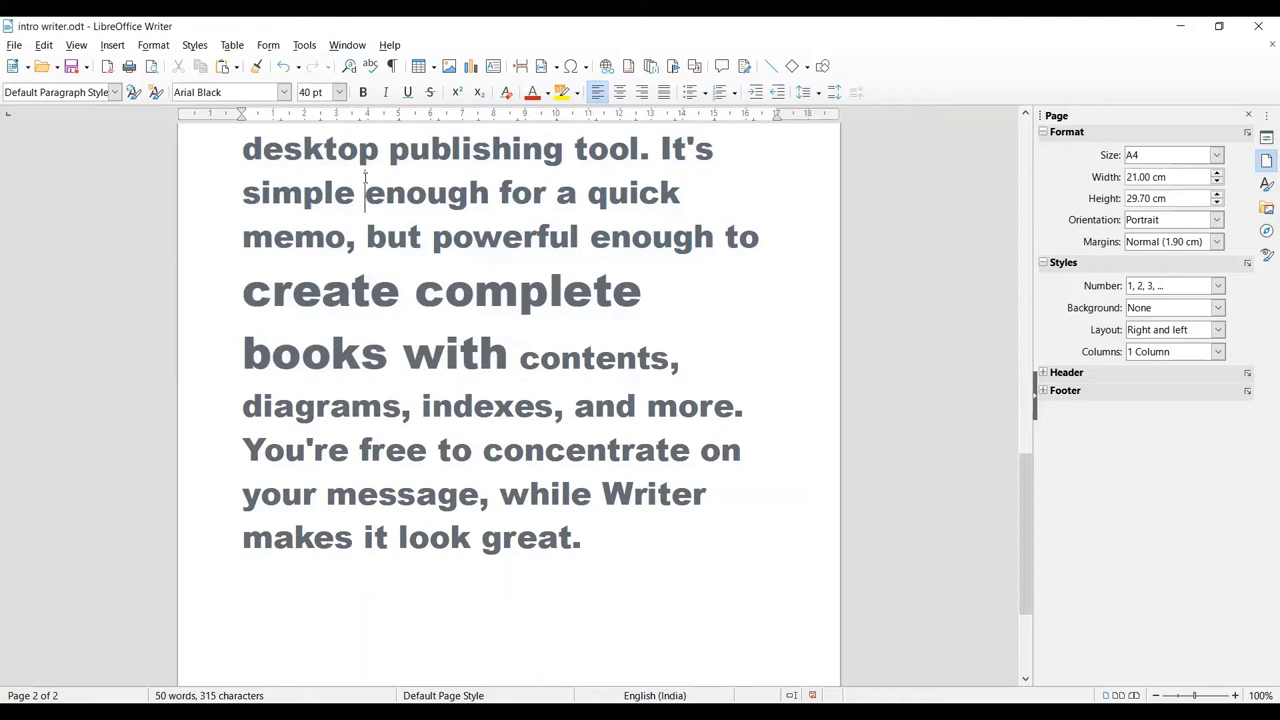
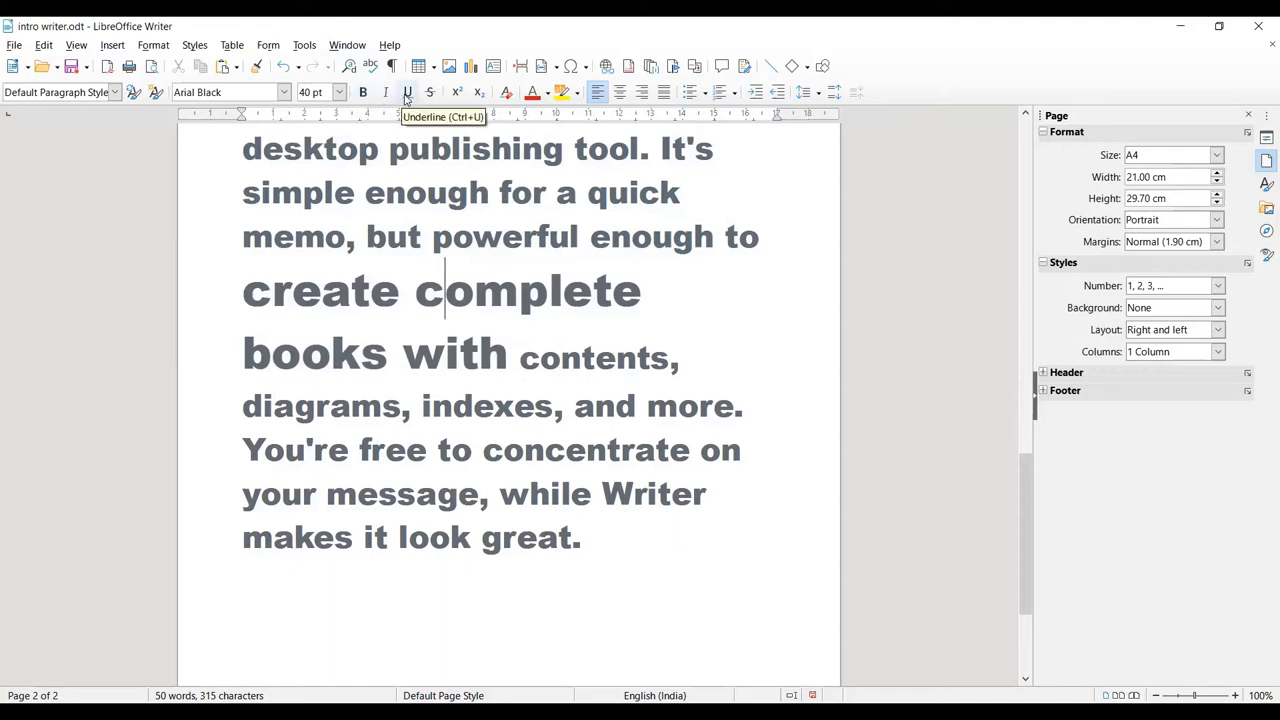
{"action": "left_click_drag", "start_coordinate": [237, 196], "coordinate": [692, 192]}
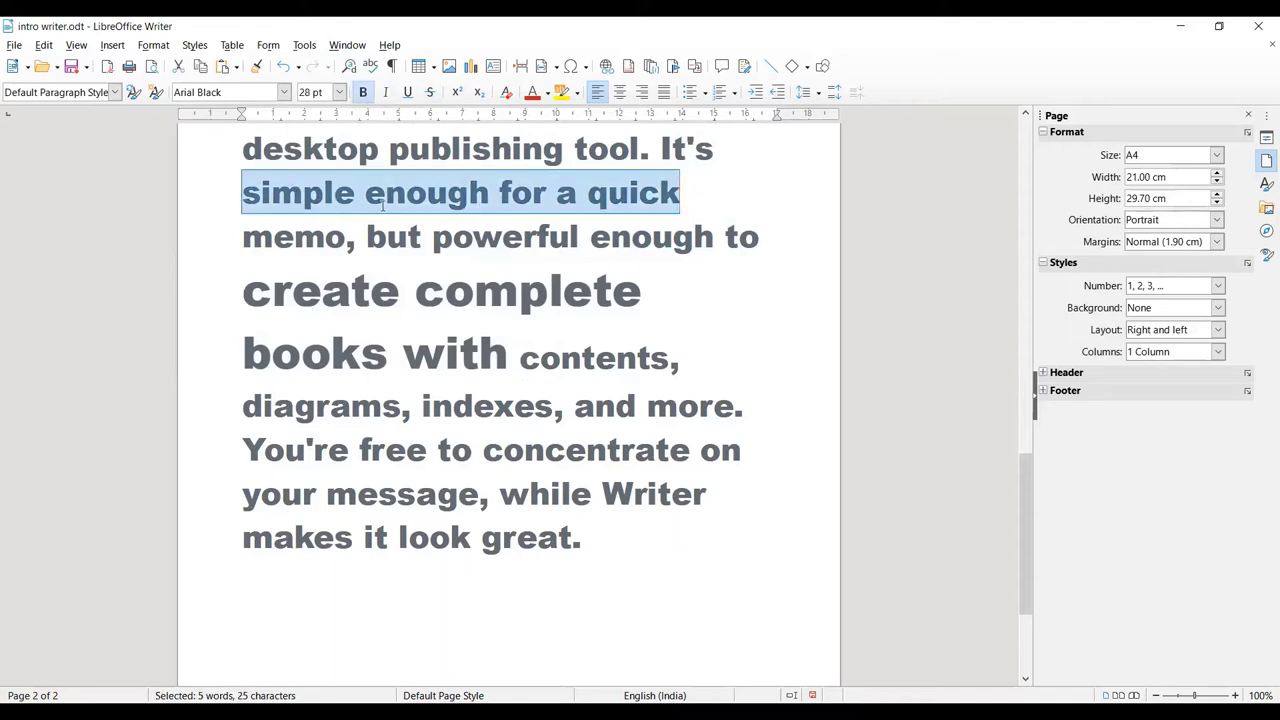
{"action": "left_click_drag", "start_coordinate": [797, 246], "coordinate": [266, 283]}
{"action": "left_click", "coordinate": [414, 530]}
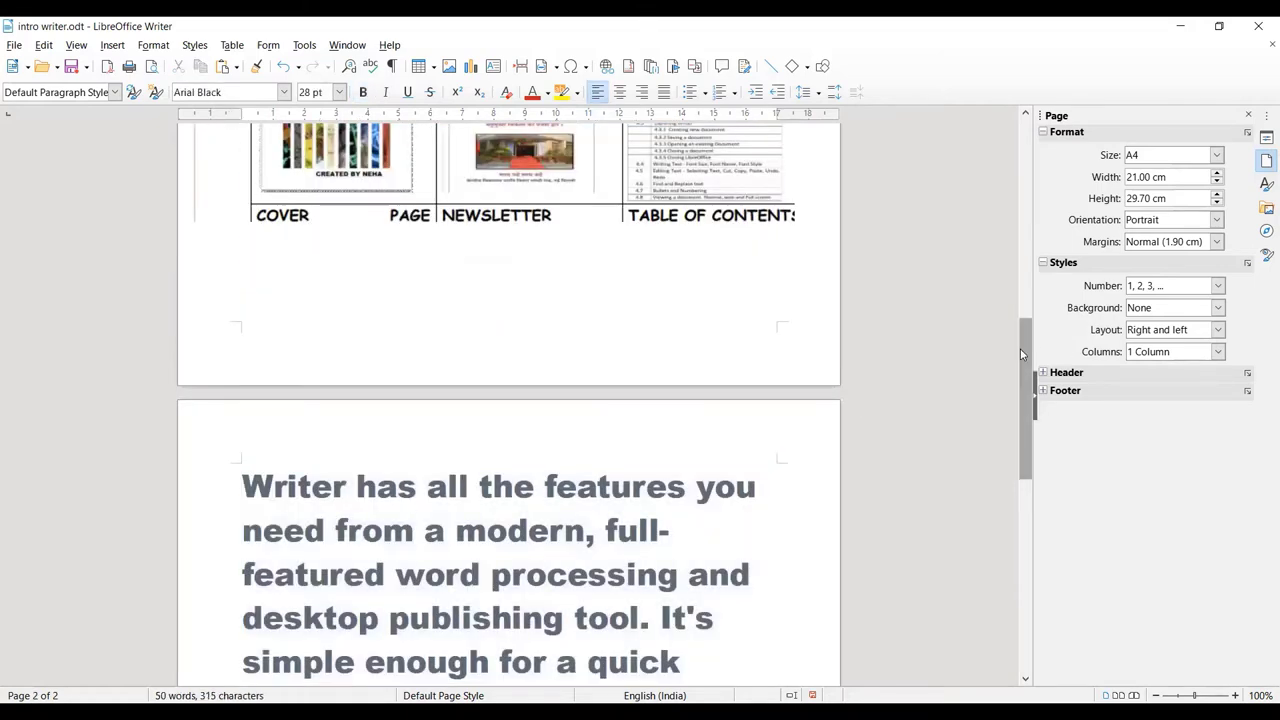
Step: Select the whole Writer paragraph and set its font size to 13 pt and its font to Calibri
{"action": "left_click_drag", "start_coordinate": [1020, 348], "coordinate": [1021, 414]}
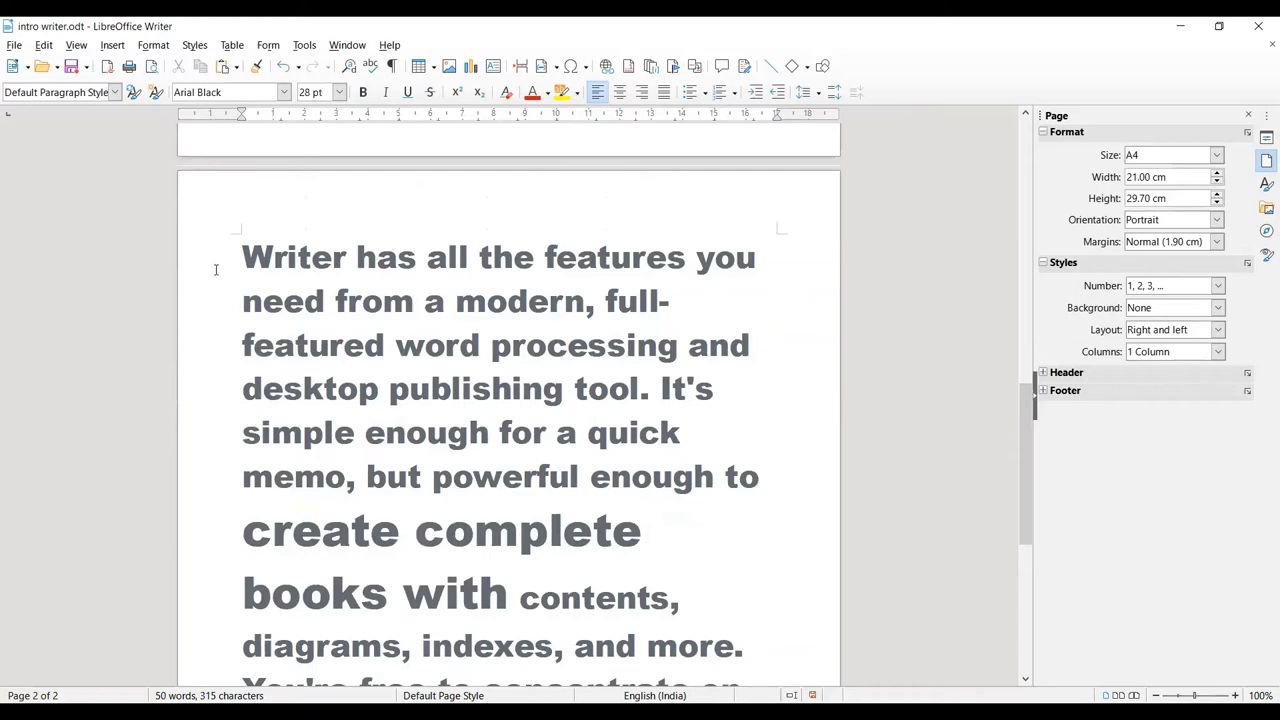
{"action": "left_click_drag", "start_coordinate": [236, 252], "coordinate": [629, 587]}
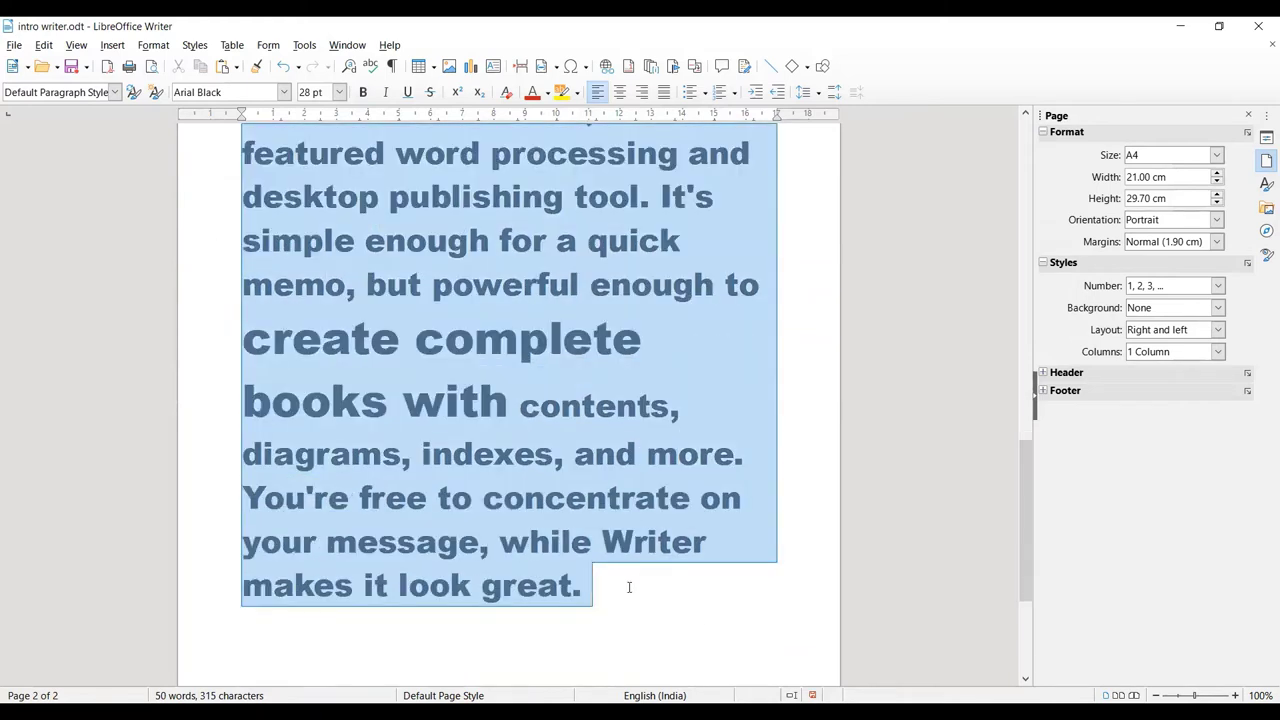
{"action": "left_click", "coordinate": [339, 92]}
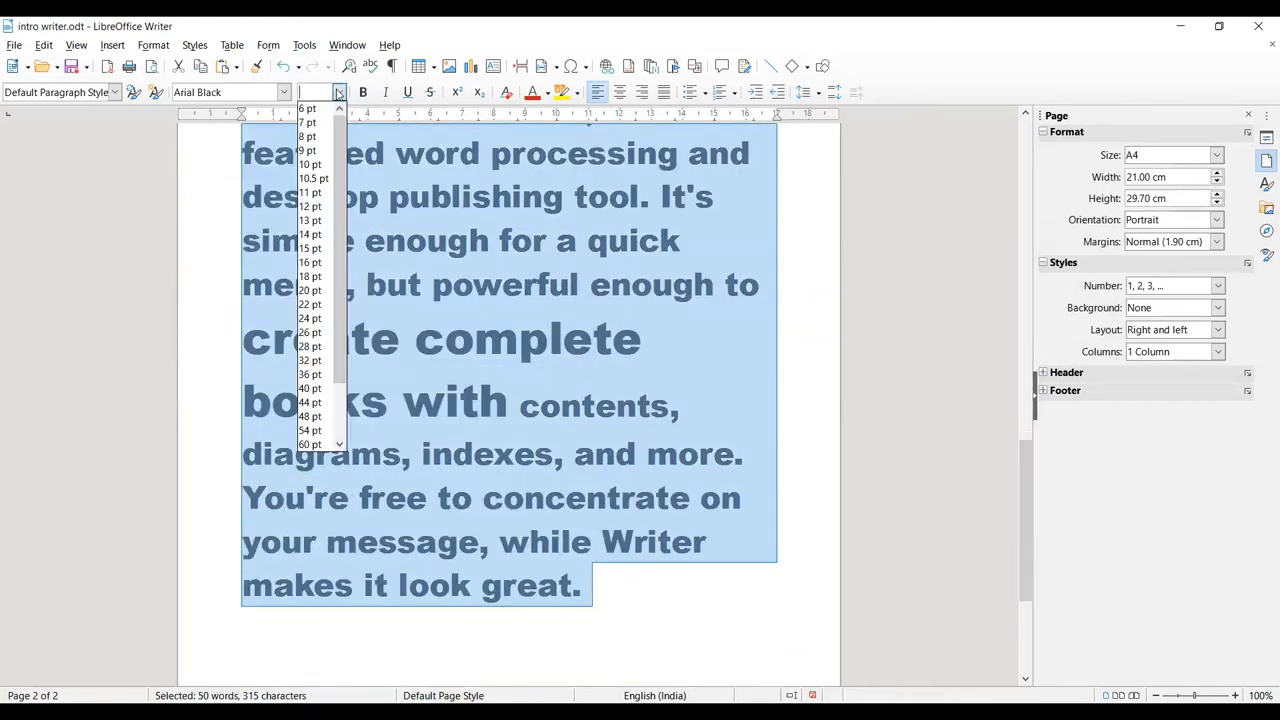
{"action": "left_click", "coordinate": [311, 220]}
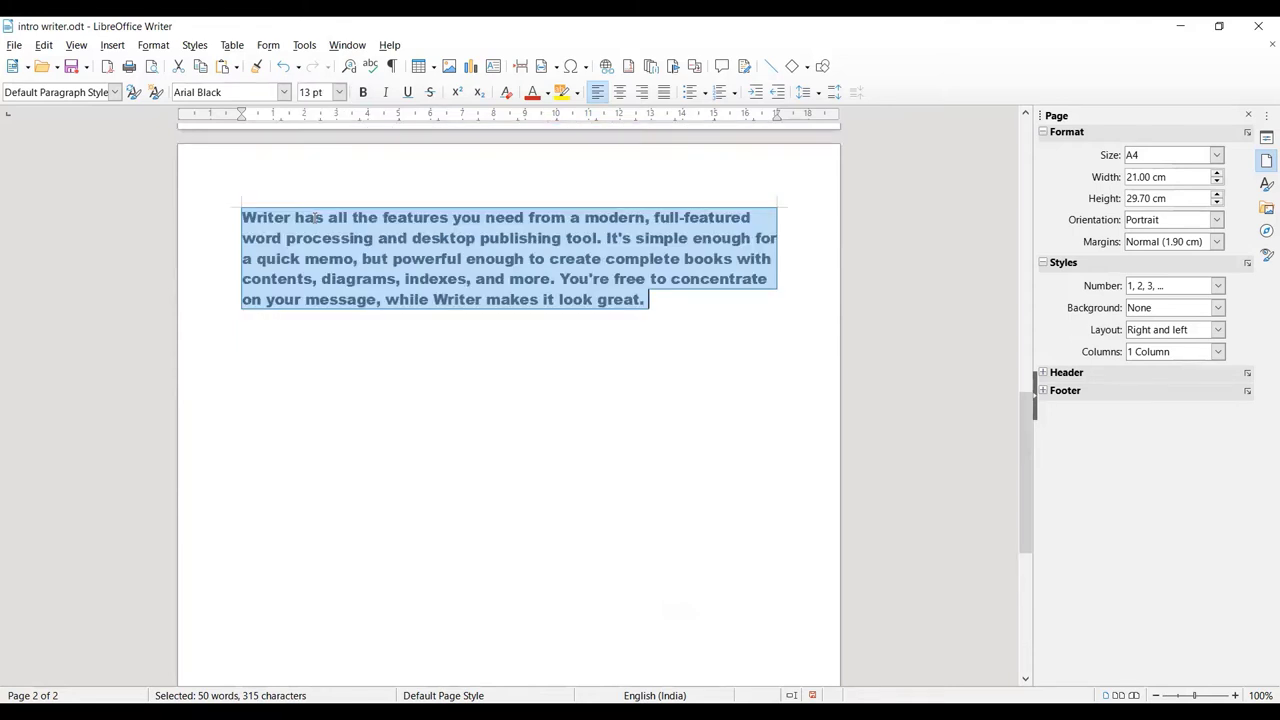
{"action": "left_click", "coordinate": [284, 92]}
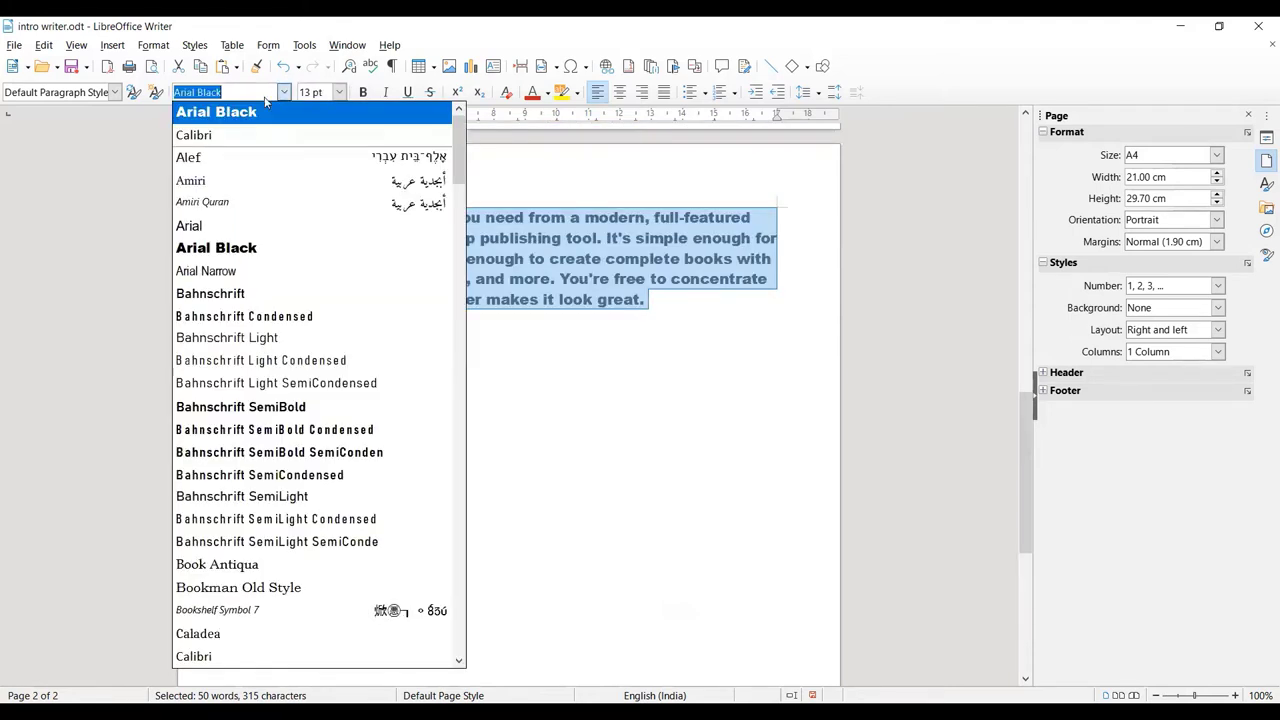
{"action": "left_click", "coordinate": [213, 134]}
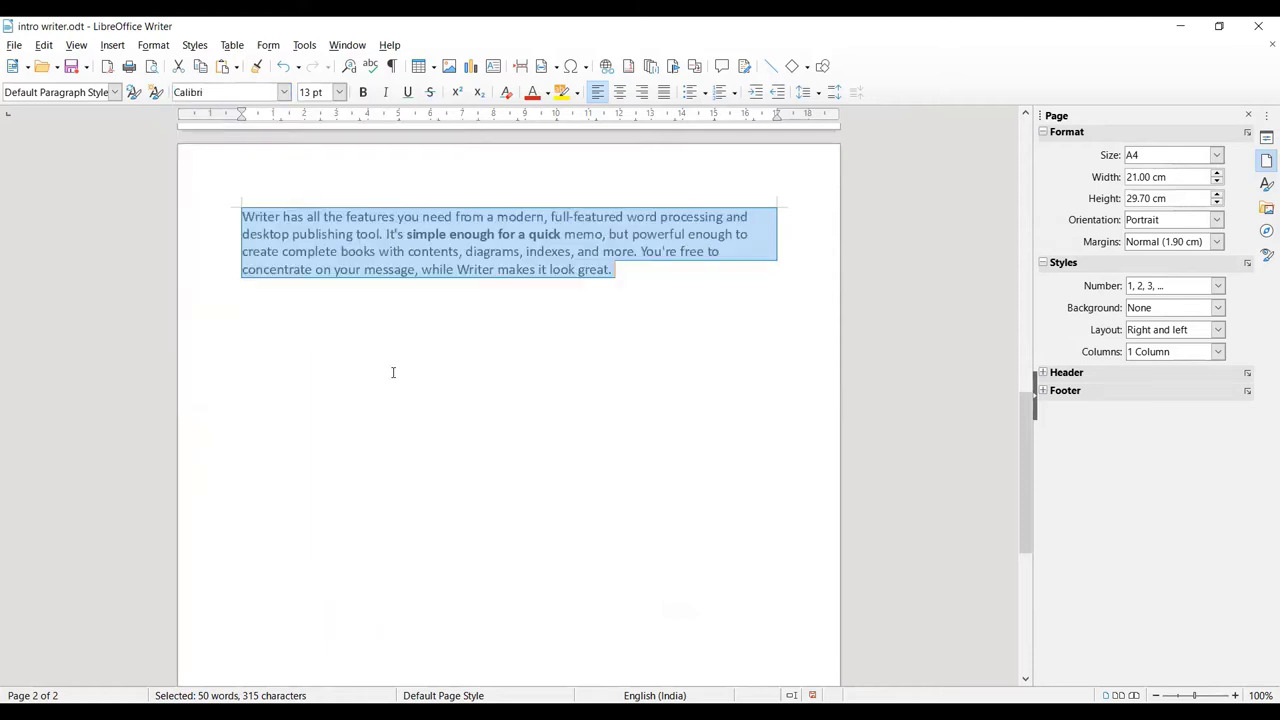
Step: Set the selected paragraph's font size to 28 pt and deselect the text
{"action": "left_click", "coordinate": [340, 91]}
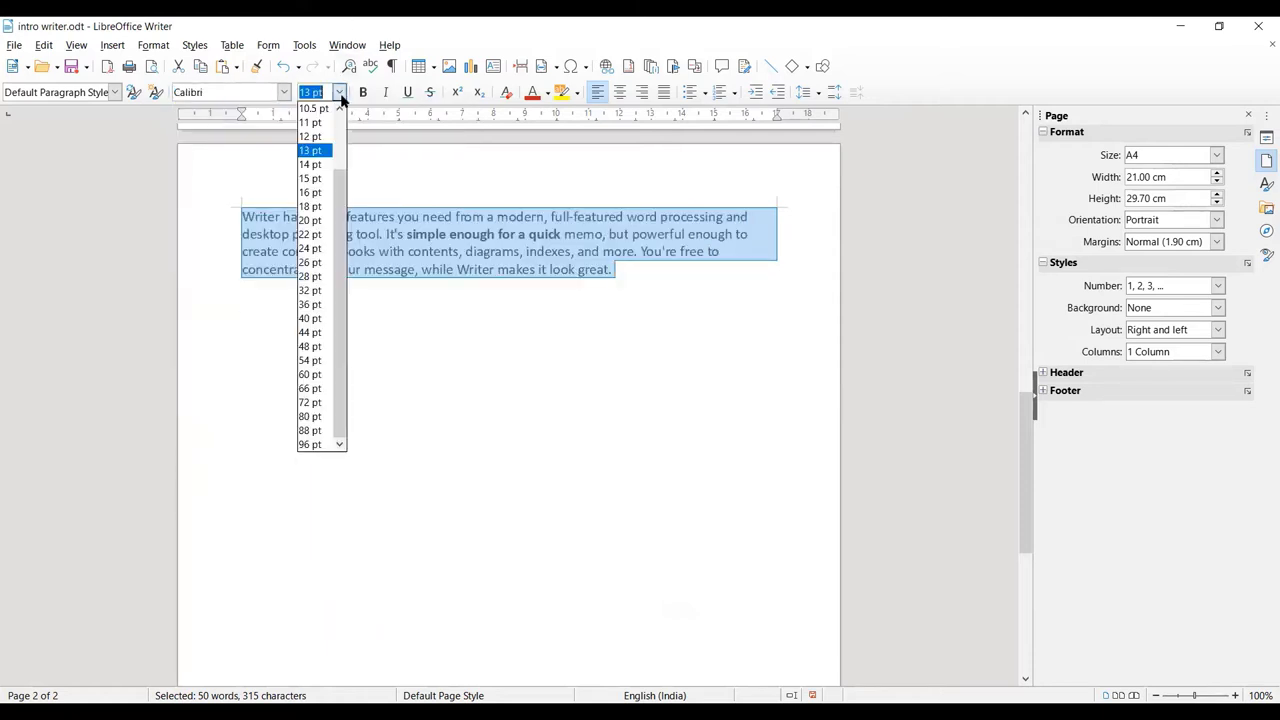
{"action": "left_click", "coordinate": [320, 272]}
{"action": "left_click", "coordinate": [553, 416]}
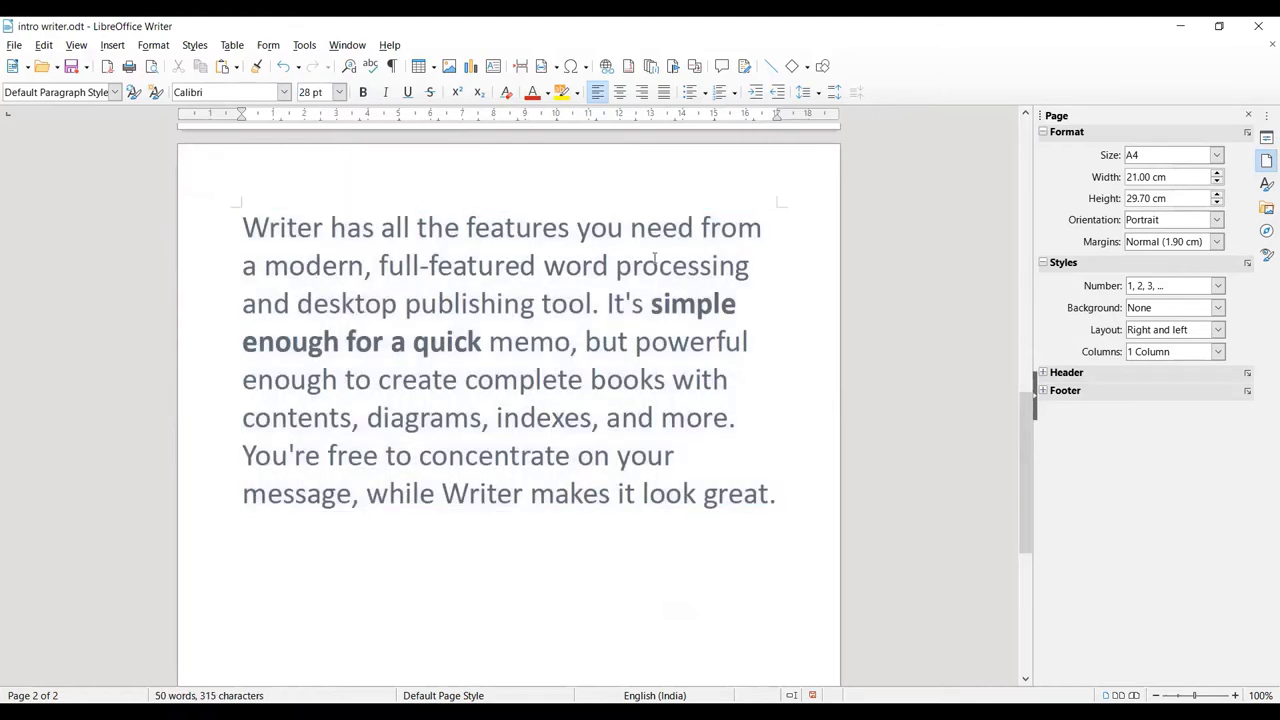
Step: Make only the words "contents, diagrams, indexes," bold and italic
{"action": "left_click_drag", "start_coordinate": [381, 410], "coordinate": [660, 417]}
{"action": "left_click_drag", "start_coordinate": [242, 417], "coordinate": [601, 419]}
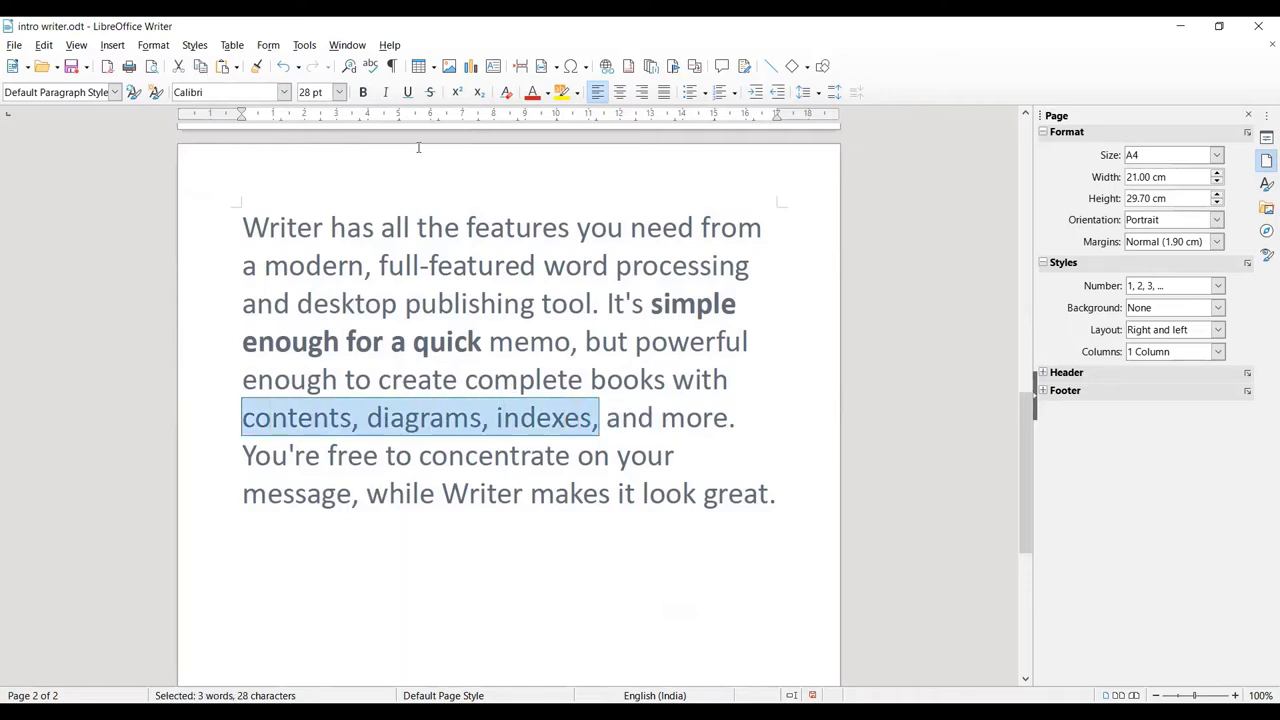
{"action": "left_click", "coordinate": [363, 92]}
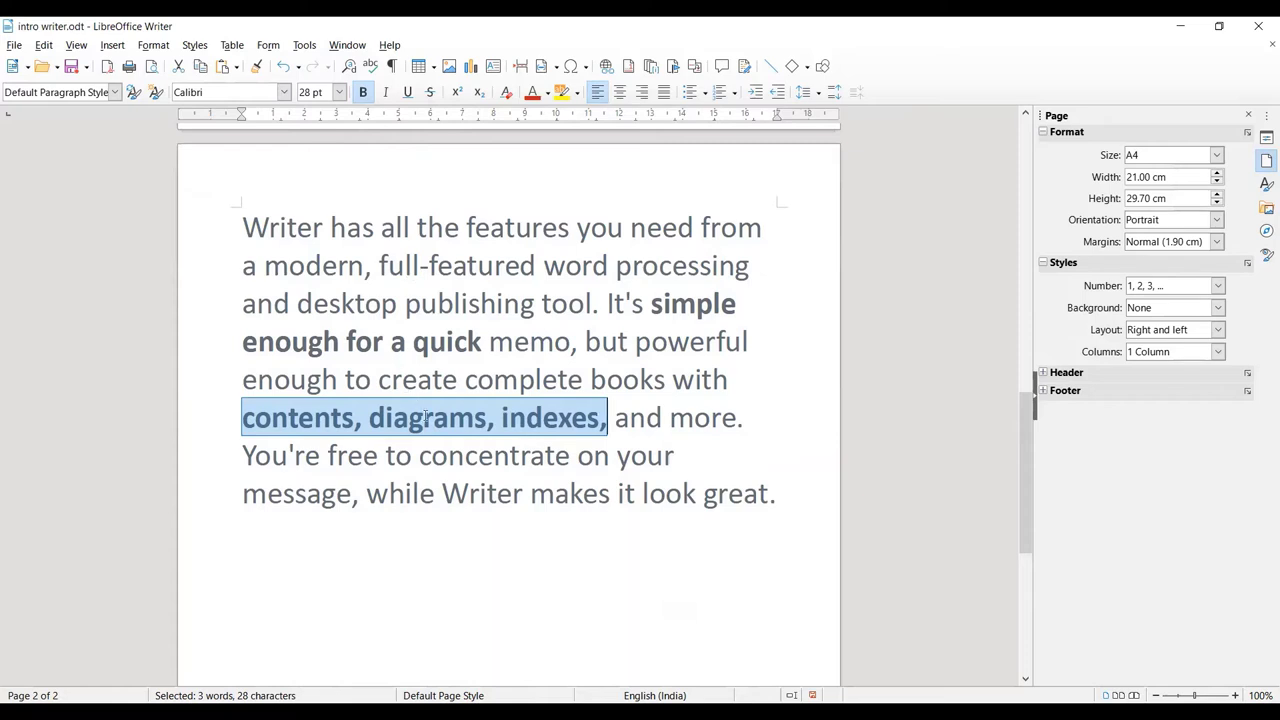
{"action": "left_click", "coordinate": [388, 93]}
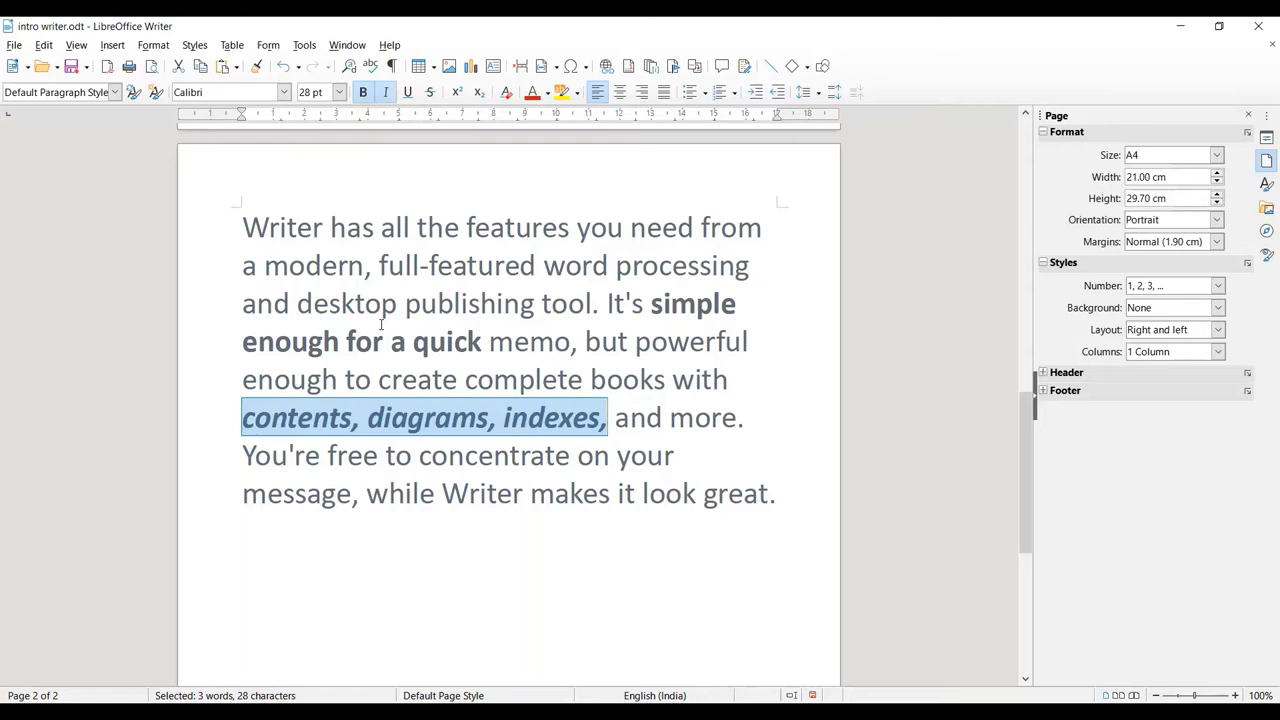
{"action": "left_click", "coordinate": [407, 92]}
Step: Apply strikethrough to the words "full-featured word" and deselect the text
{"action": "left_click_drag", "start_coordinate": [379, 265], "coordinate": [609, 272]}
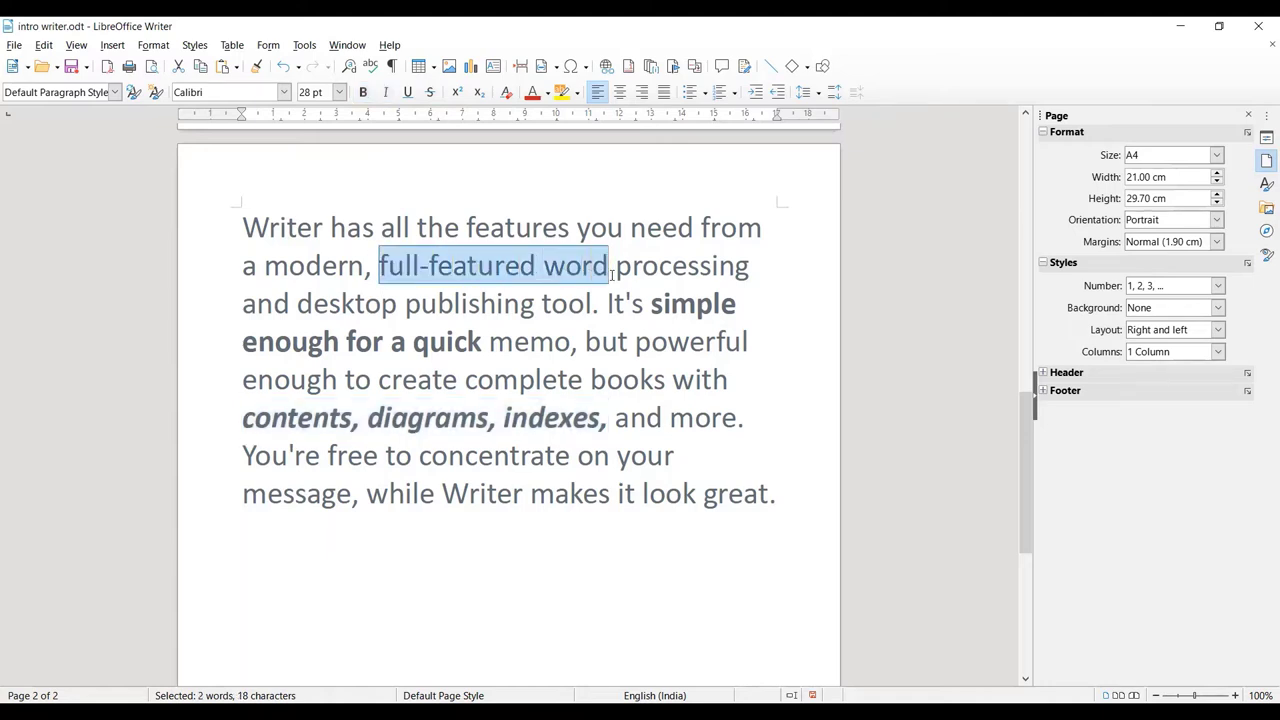
{"action": "left_click", "coordinate": [429, 92]}
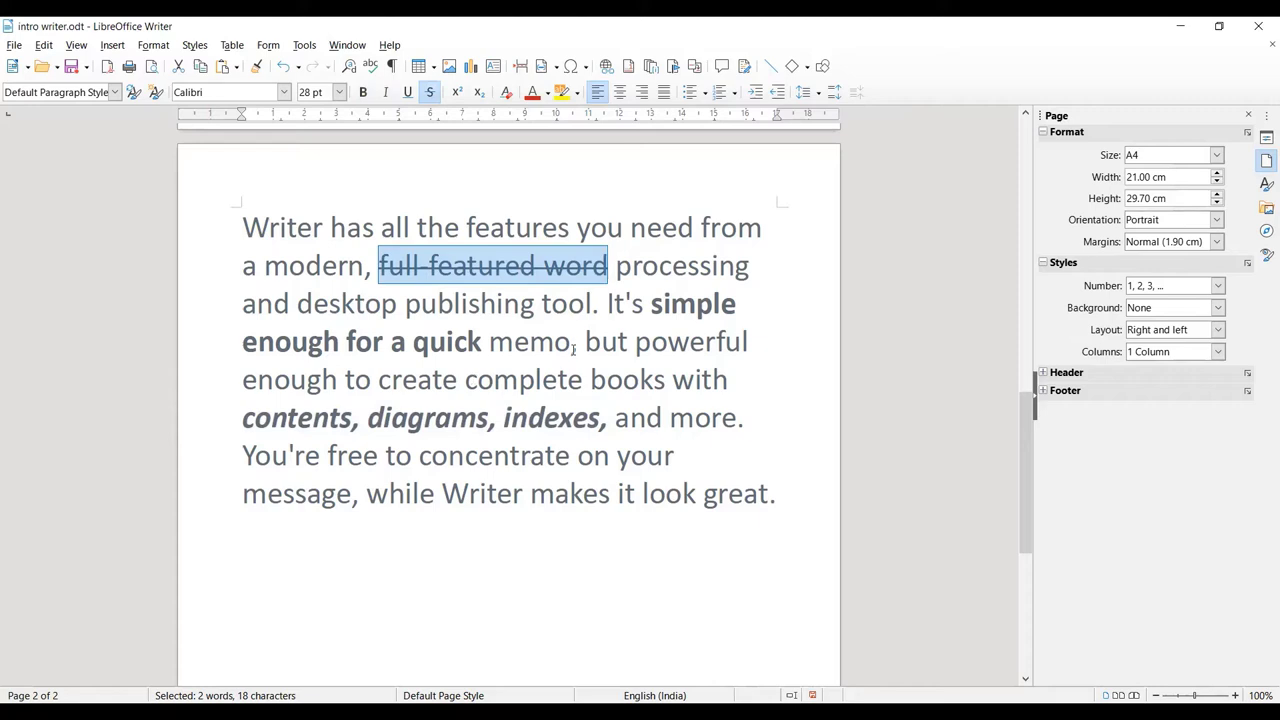
{"action": "left_click", "coordinate": [443, 171]}
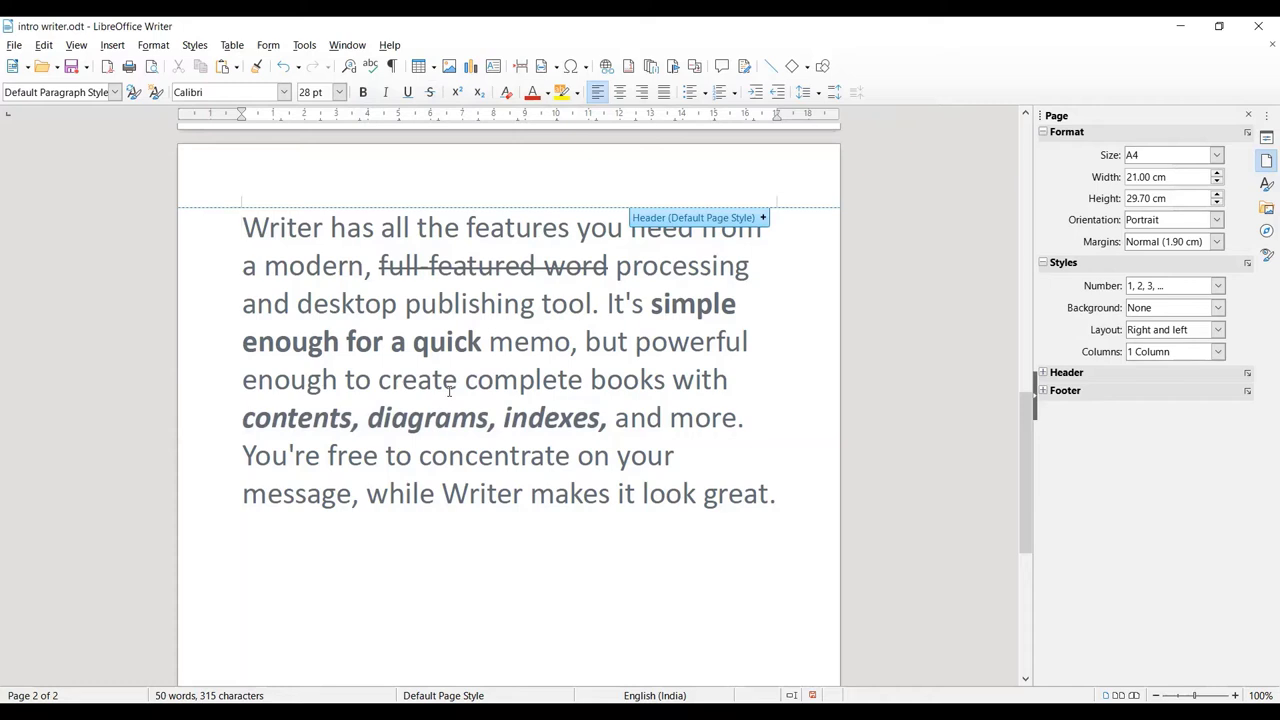
Step: Add a new line reading "H2O" below the paragraph and format its 2 as subscript
{"action": "left_click", "coordinate": [803, 495]}
{"action": "key", "text": "Return"}
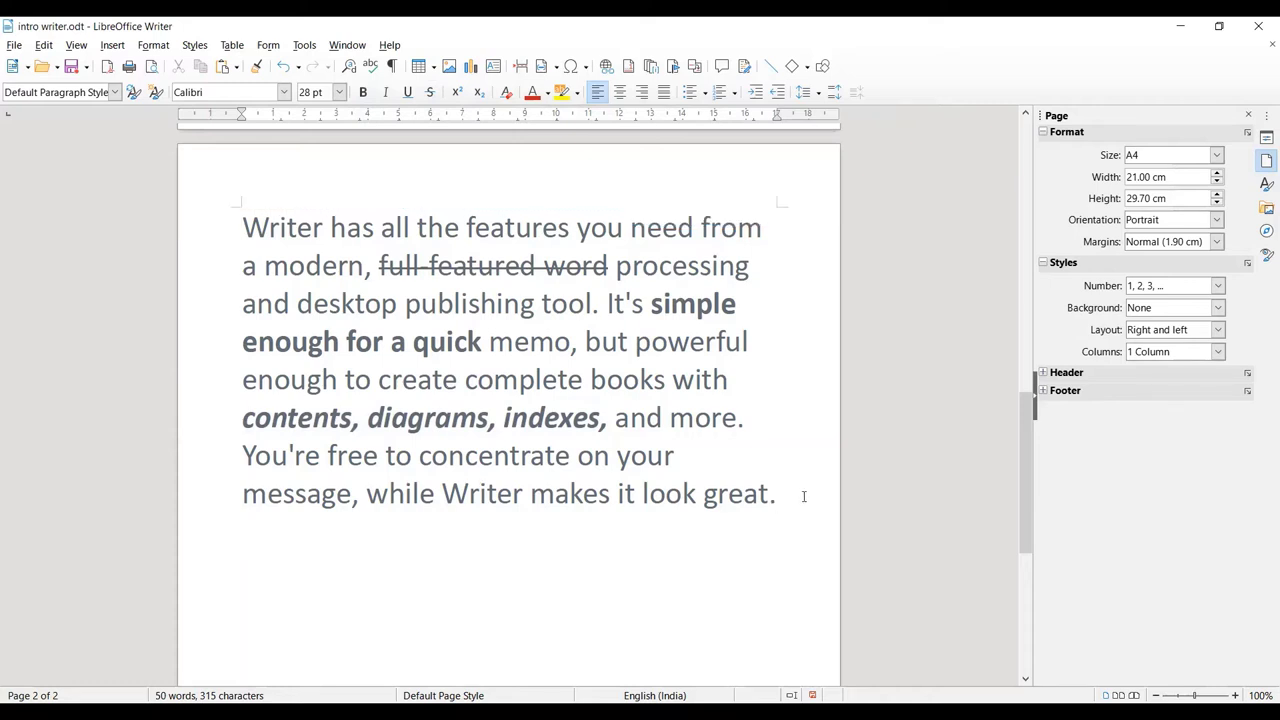
{"action": "type", "text": "H2O"}
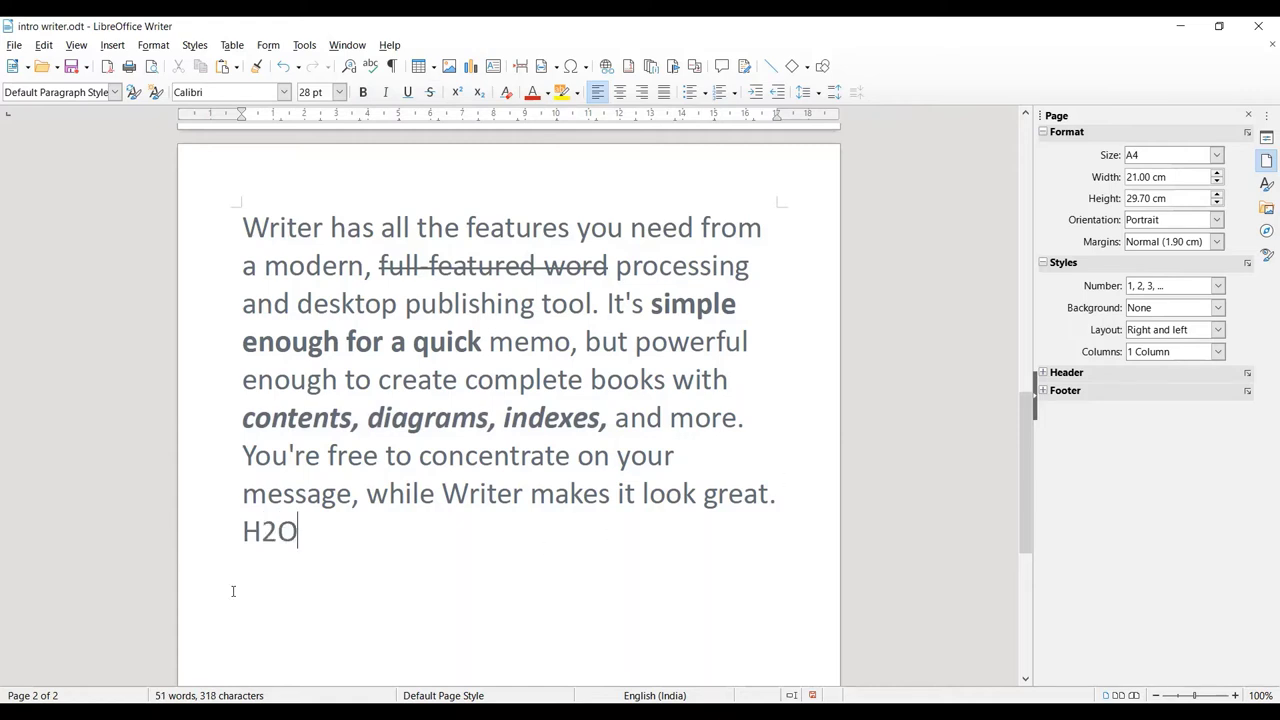
{"action": "left_click_drag", "start_coordinate": [261, 532], "coordinate": [277, 532]}
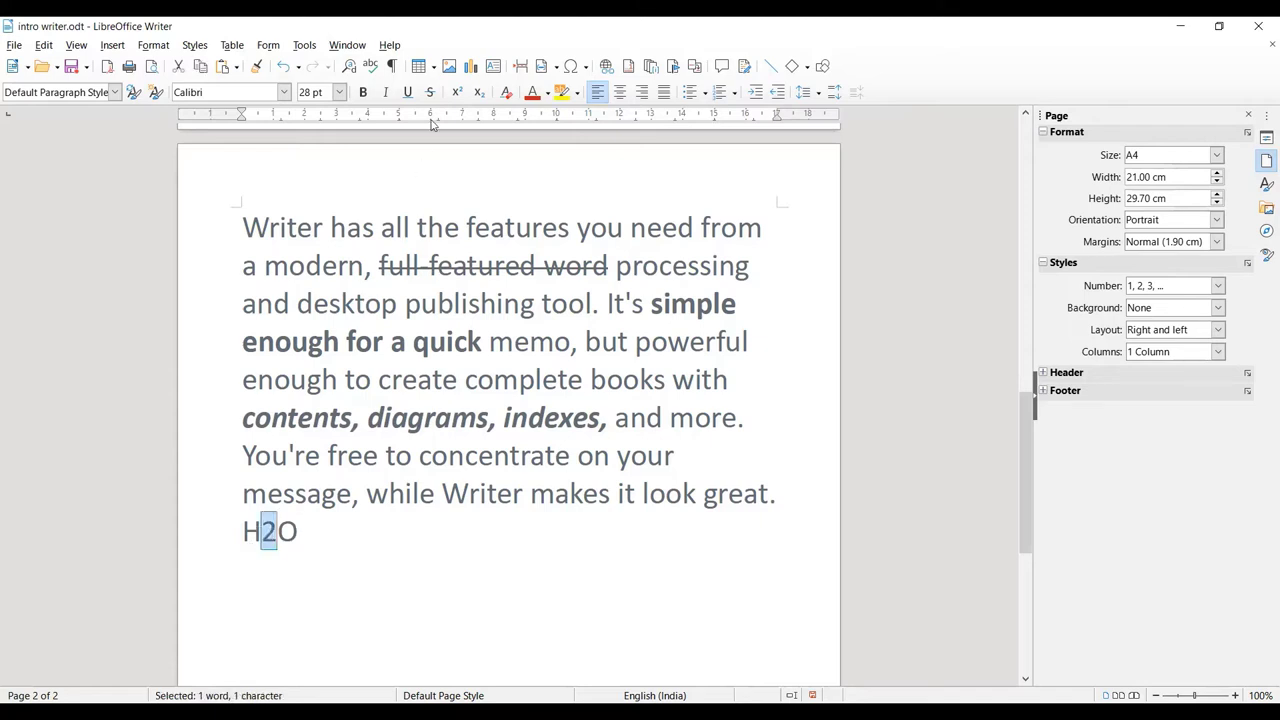
{"action": "left_click", "coordinate": [479, 94]}
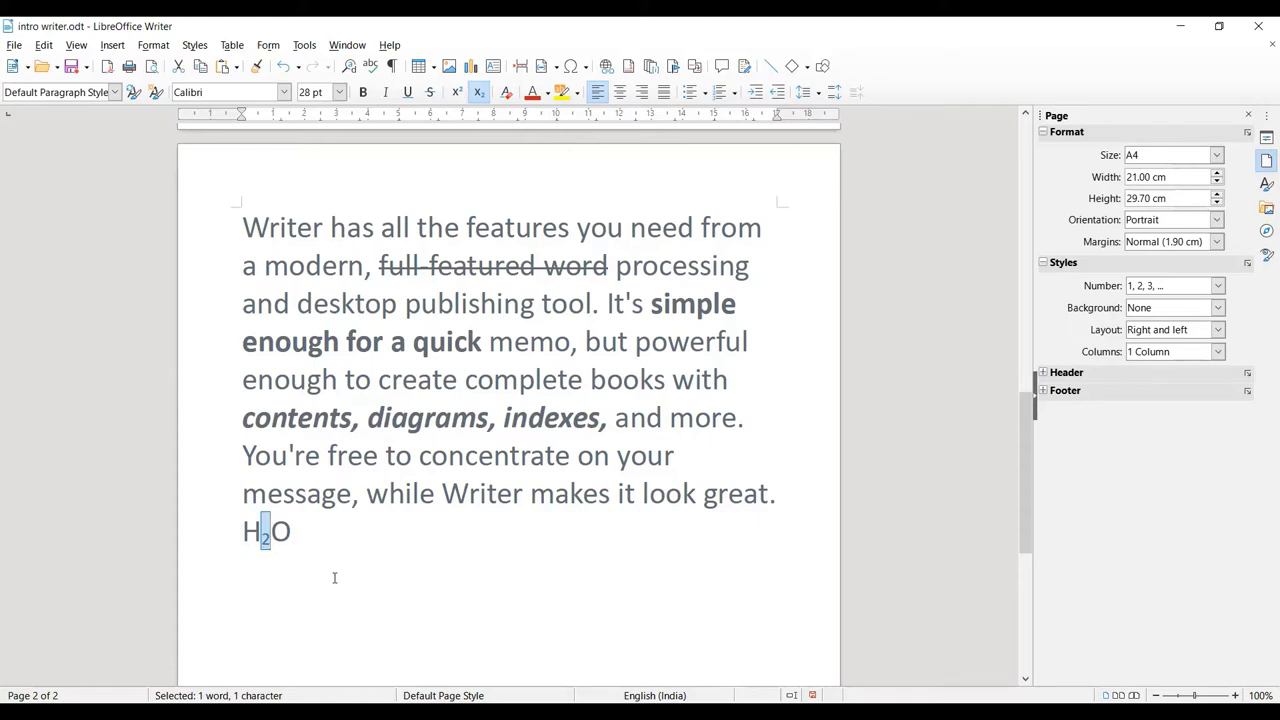
Step: Add "5th" after the H2O formula and select its superscript ending
{"action": "left_click", "coordinate": [357, 541]}
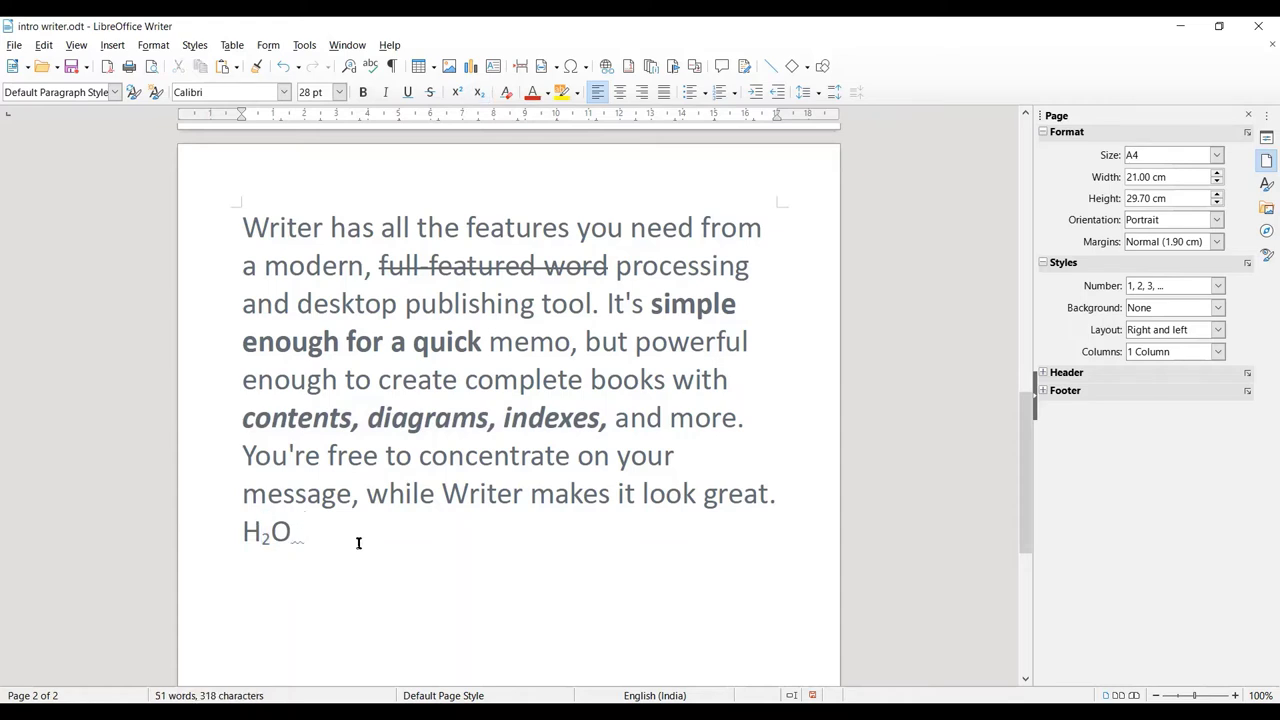
{"action": "type", "text": "5th"}
{"action": "left_click_drag", "start_coordinate": [321, 527], "coordinate": [338, 527]}
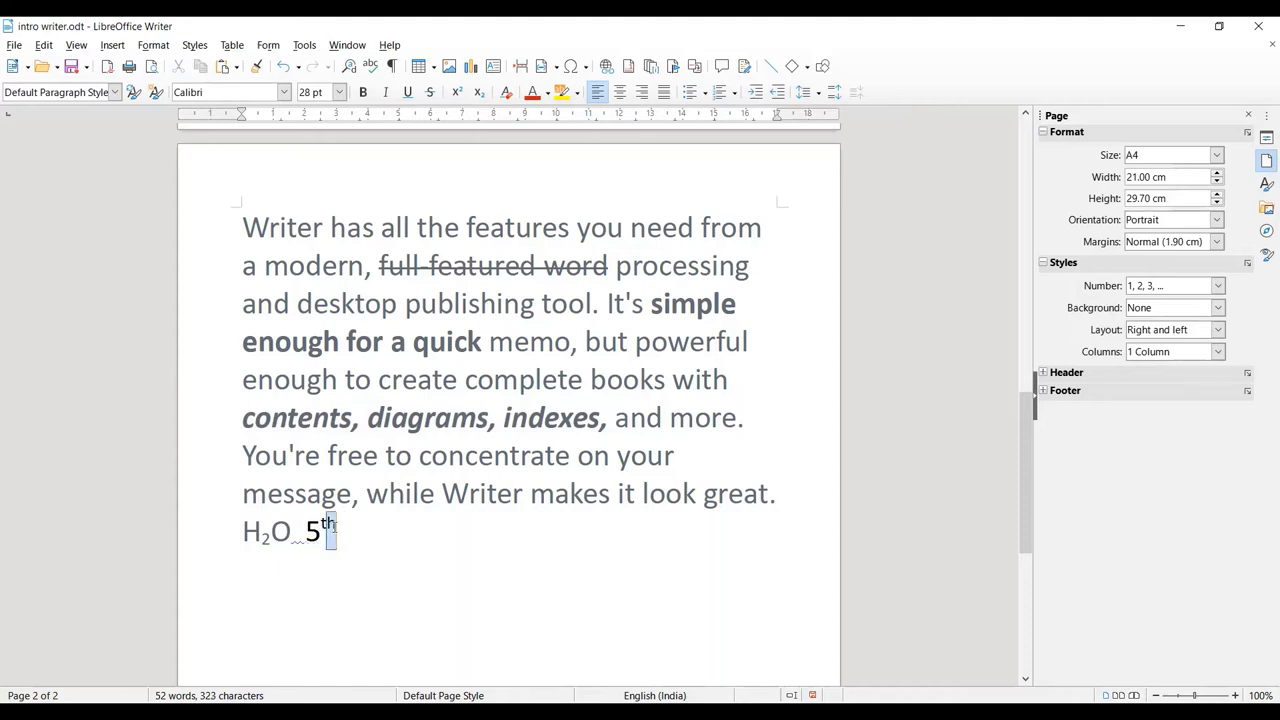
Step: Add the word "dated" after 5th and format its ending "ed" as superscript
{"action": "left_click", "coordinate": [414, 547]}
{"action": "type", "text": "dat"}
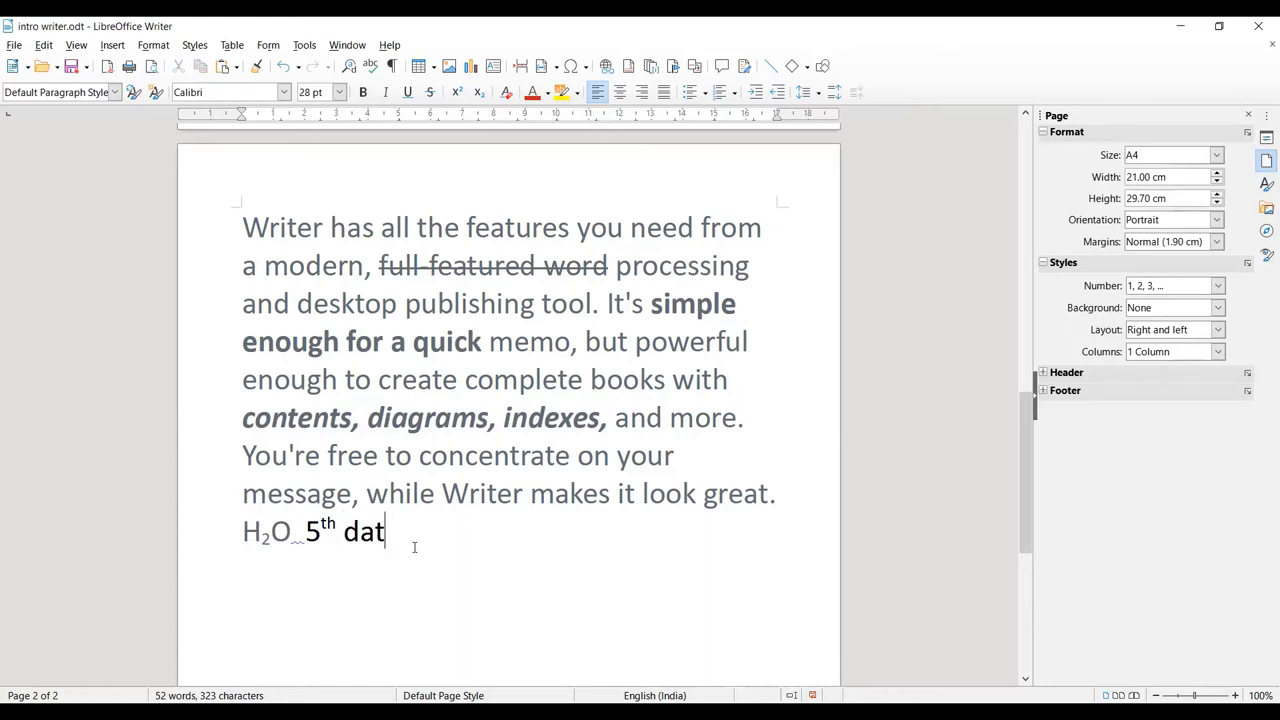
{"action": "type", "text": "ed"}
{"action": "left_click_drag", "start_coordinate": [358, 530], "coordinate": [437, 534]}
{"action": "left_click", "coordinate": [405, 540]}
{"action": "left_click_drag", "start_coordinate": [384, 533], "coordinate": [418, 533]}
{"action": "left_click", "coordinate": [456, 92]}
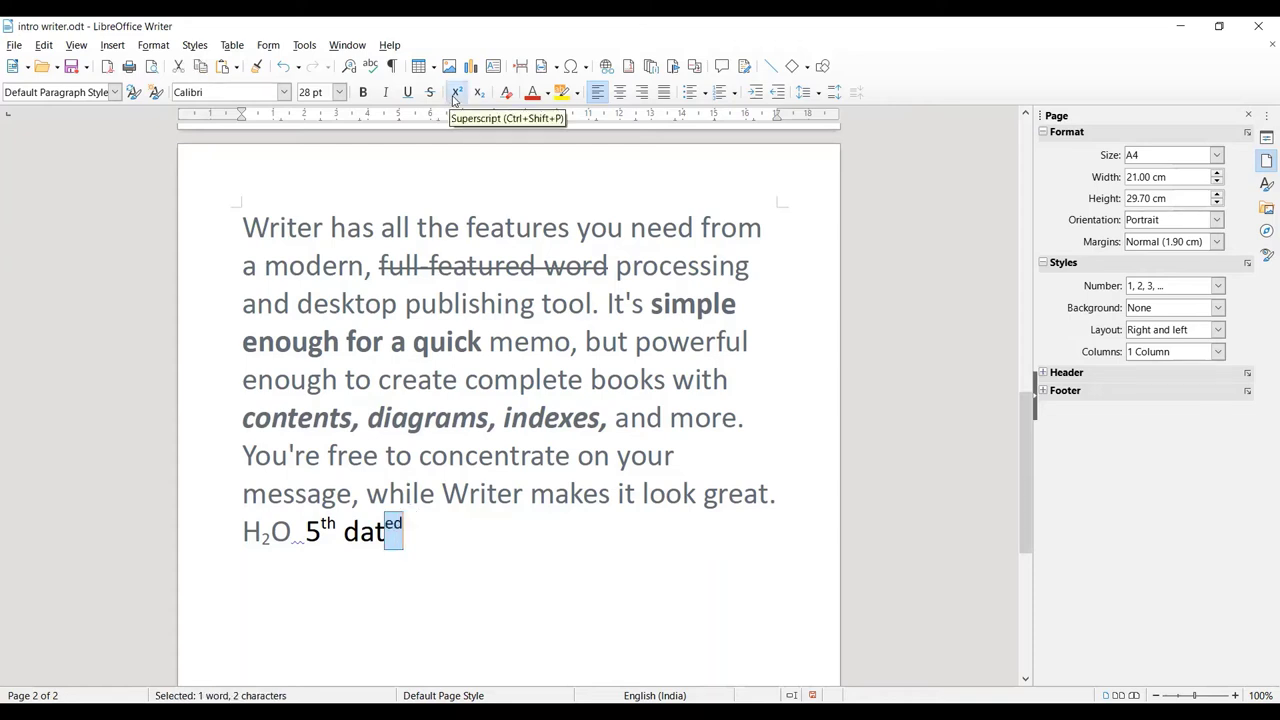
{"action": "left_click", "coordinate": [435, 544]}
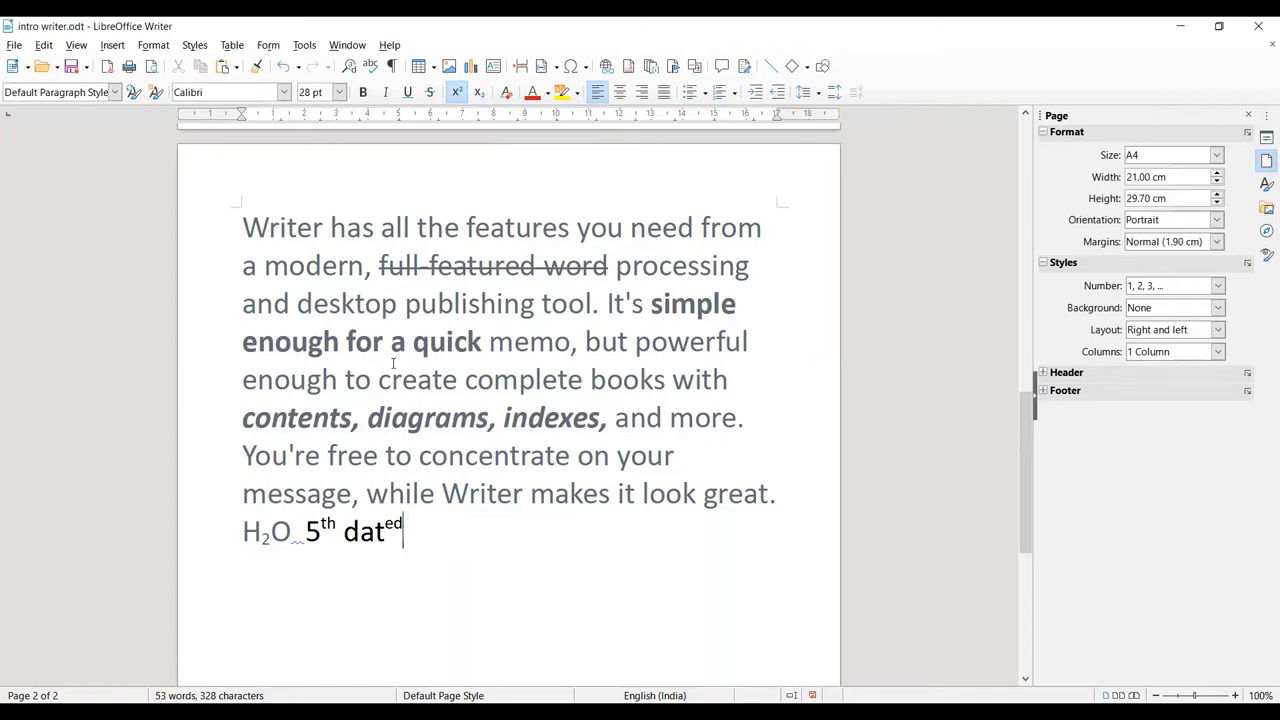
Step: Clear the direct formatting from the paragraph text up to "look" and undo that clearing
{"action": "left_click", "coordinate": [247, 228]}
{"action": "left_click_drag", "start_coordinate": [247, 228], "coordinate": [703, 494]}
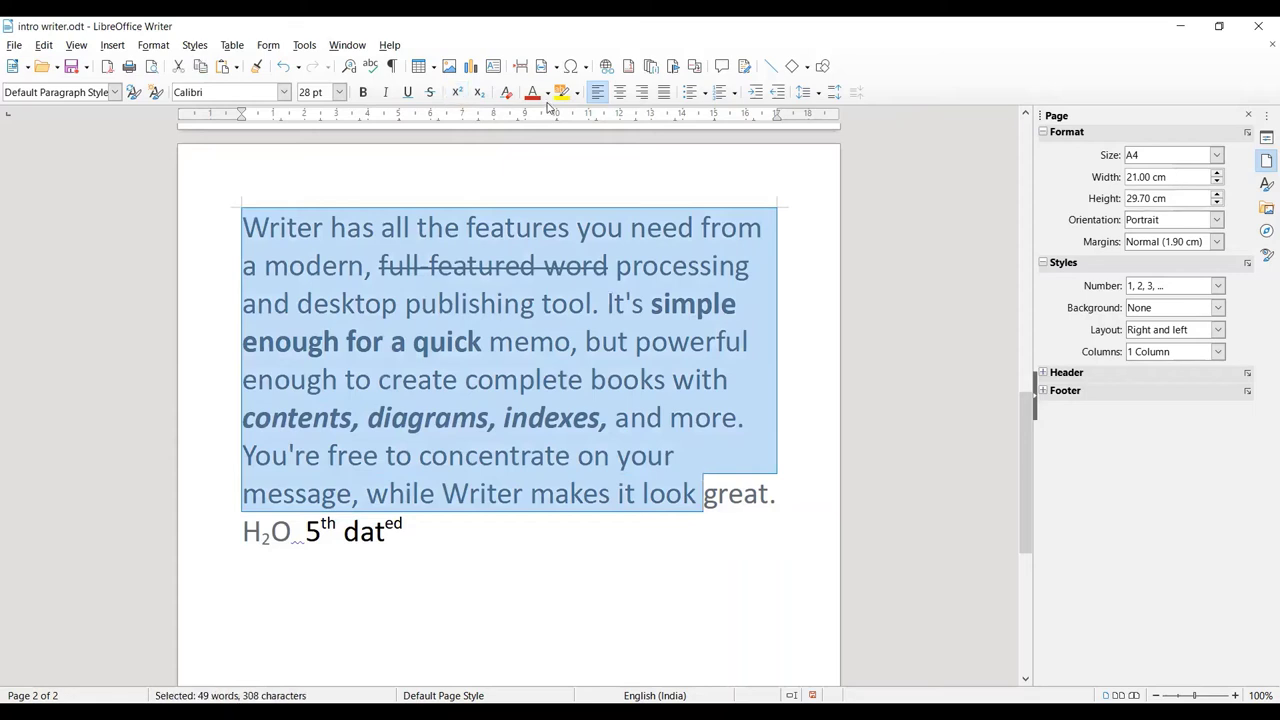
{"action": "left_click", "coordinate": [506, 92]}
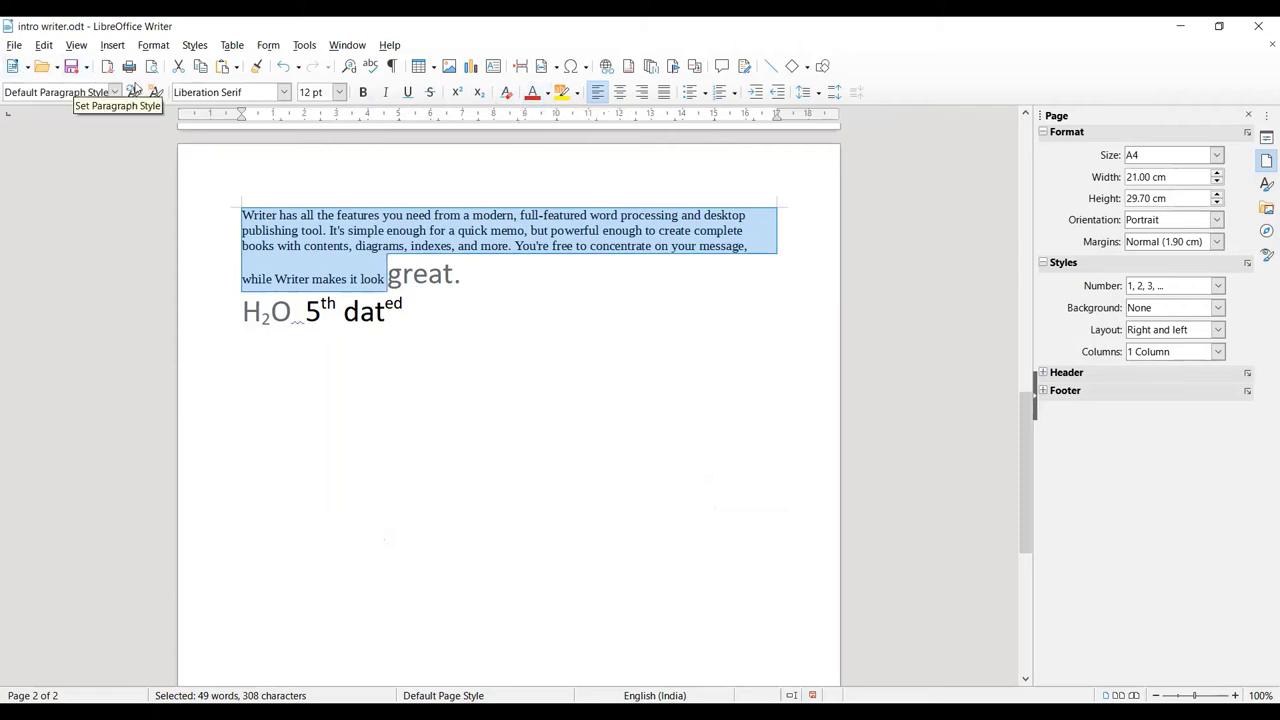
{"action": "left_click", "coordinate": [284, 66]}
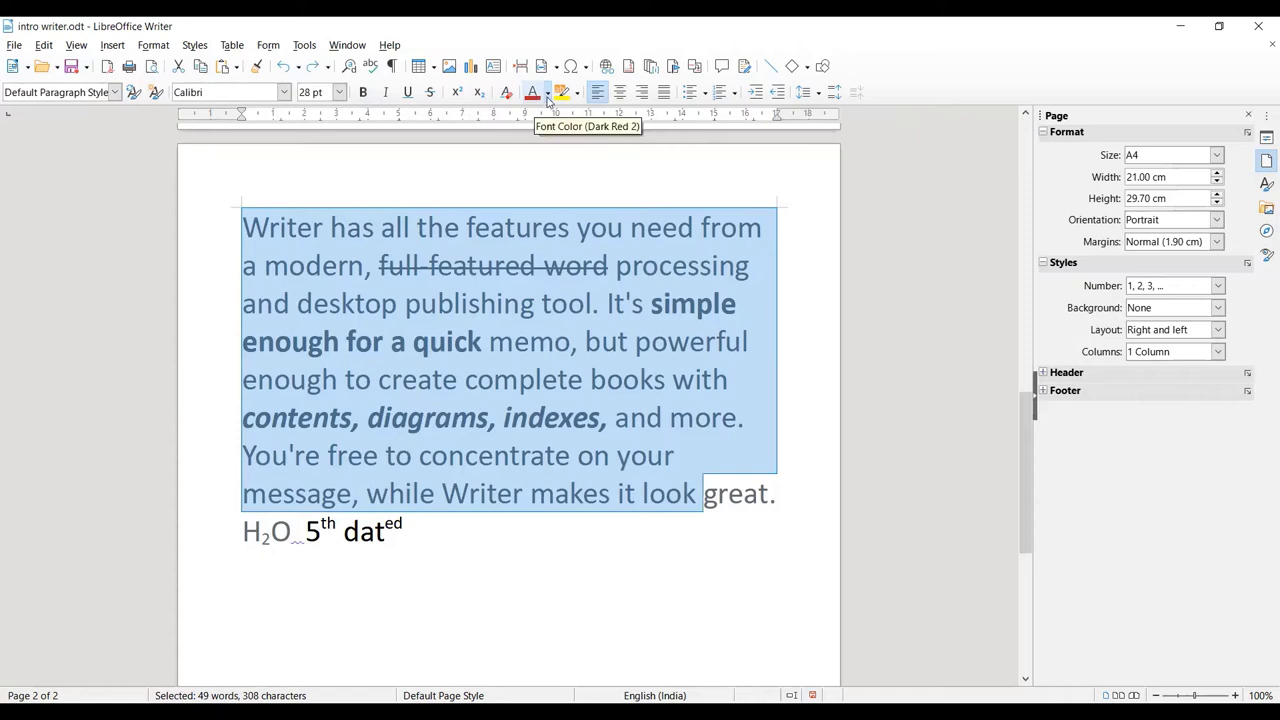
Step: Colour the struck-through words "full-featured word" purple and deselect them
{"action": "left_click", "coordinate": [380, 264]}
{"action": "left_click_drag", "start_coordinate": [381, 264], "coordinate": [615, 266]}
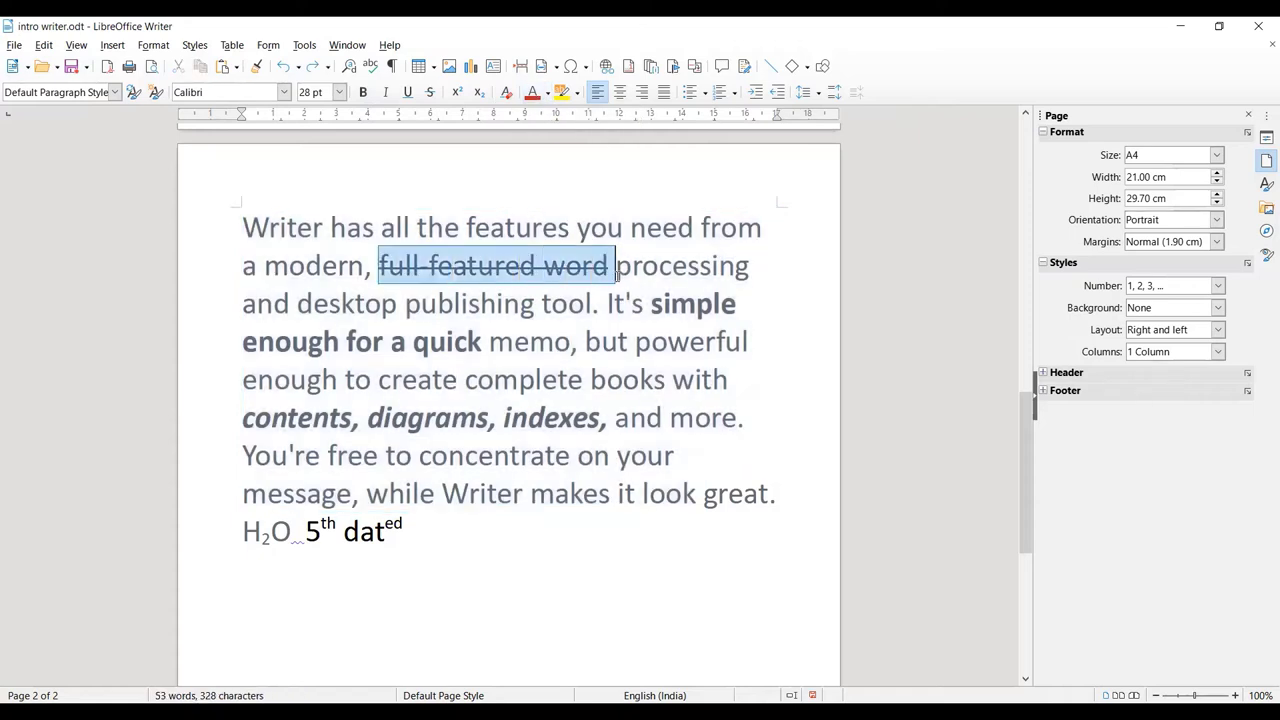
{"action": "left_click", "coordinate": [547, 95]}
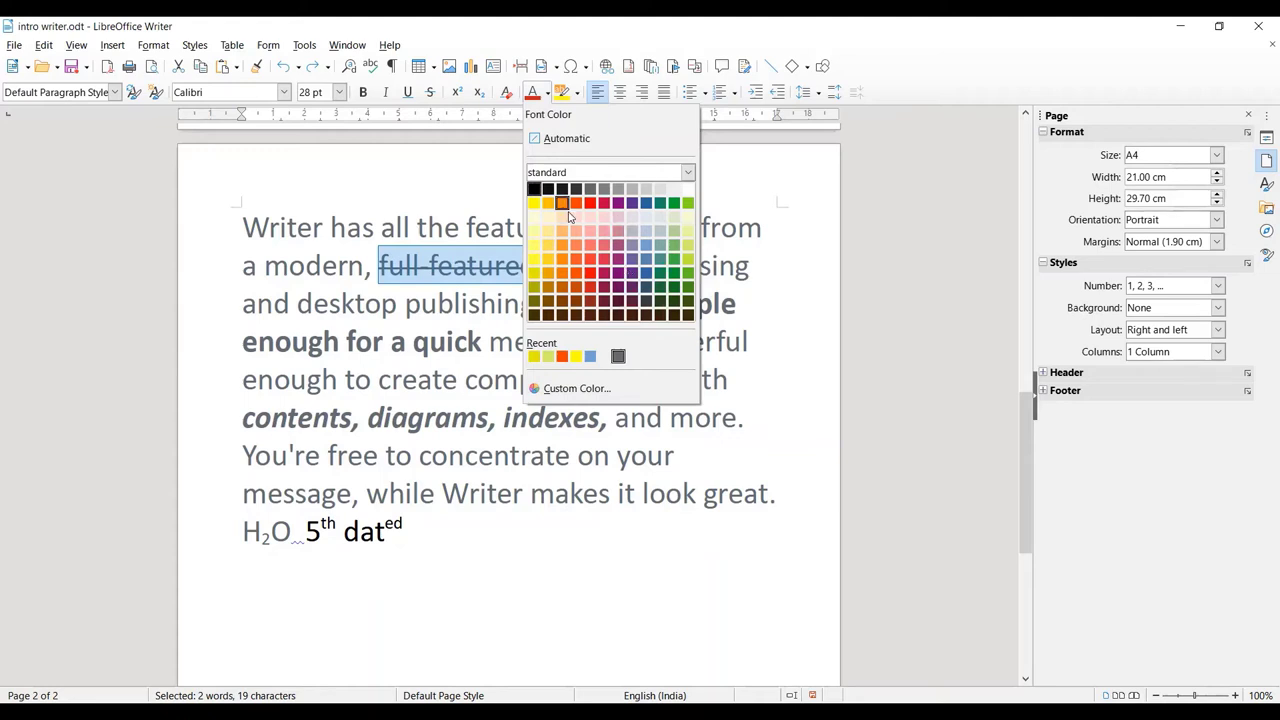
{"action": "left_click", "coordinate": [618, 272]}
{"action": "left_click", "coordinate": [492, 453]}
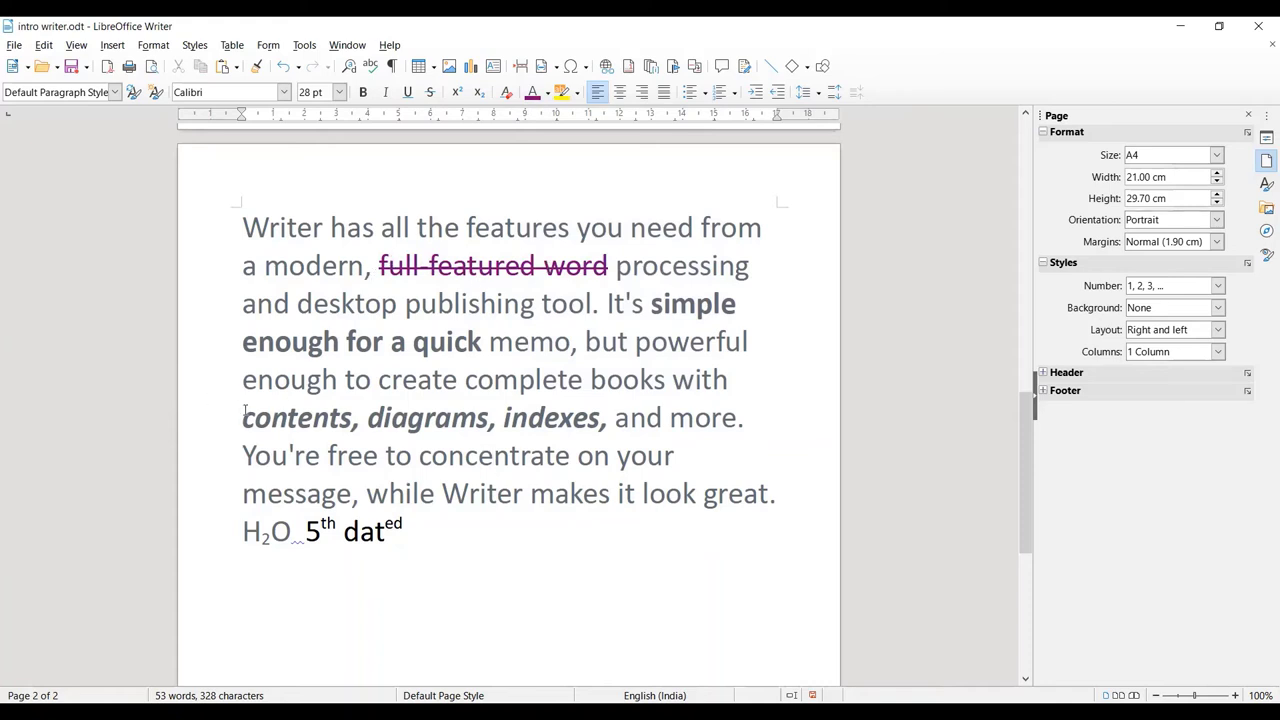
Step: Set the font colour of "contents, diagrams, indexes," to orange-red and deselect the words
{"action": "left_click_drag", "start_coordinate": [243, 418], "coordinate": [607, 424]}
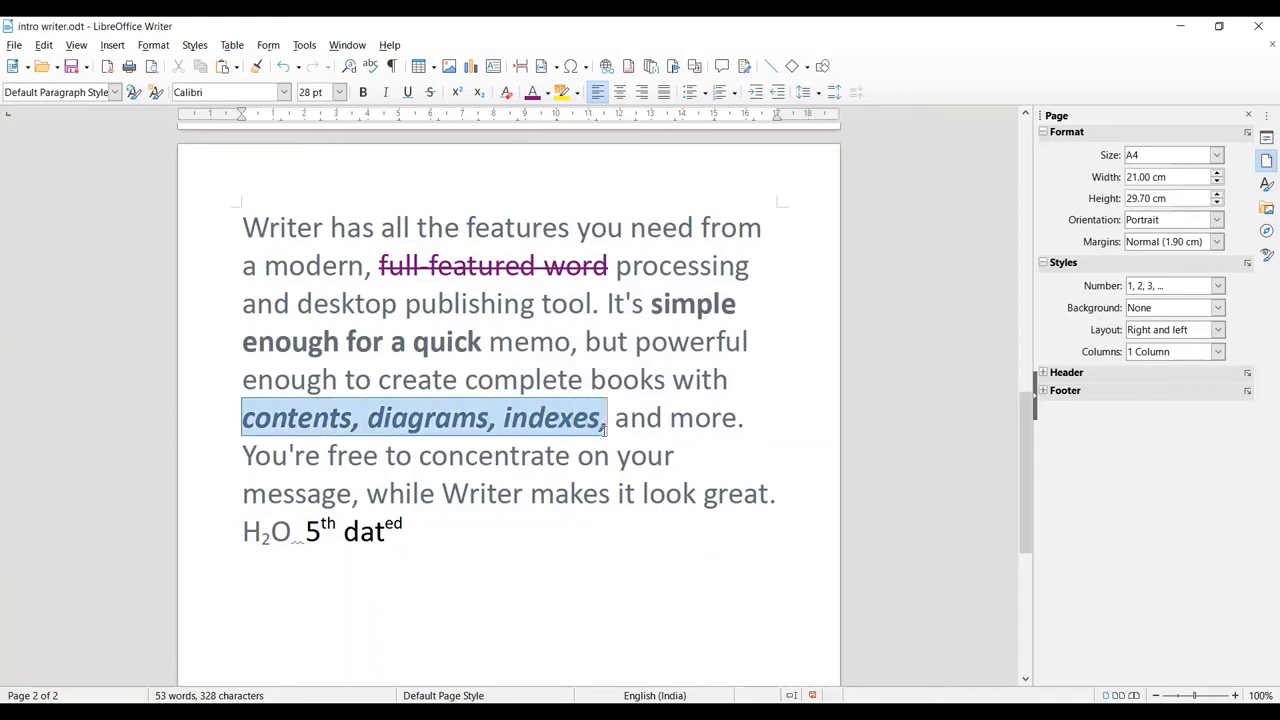
{"action": "left_click", "coordinate": [547, 93]}
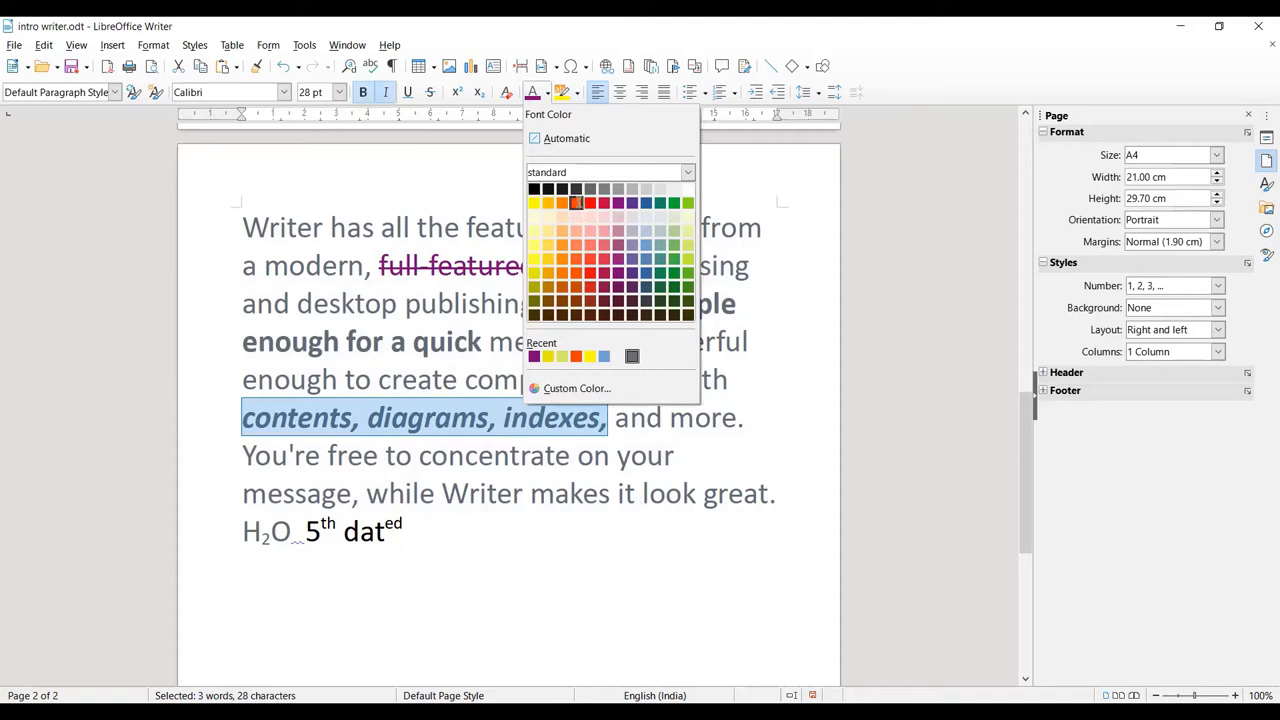
{"action": "left_click", "coordinate": [576, 203]}
{"action": "left_click", "coordinate": [490, 520]}
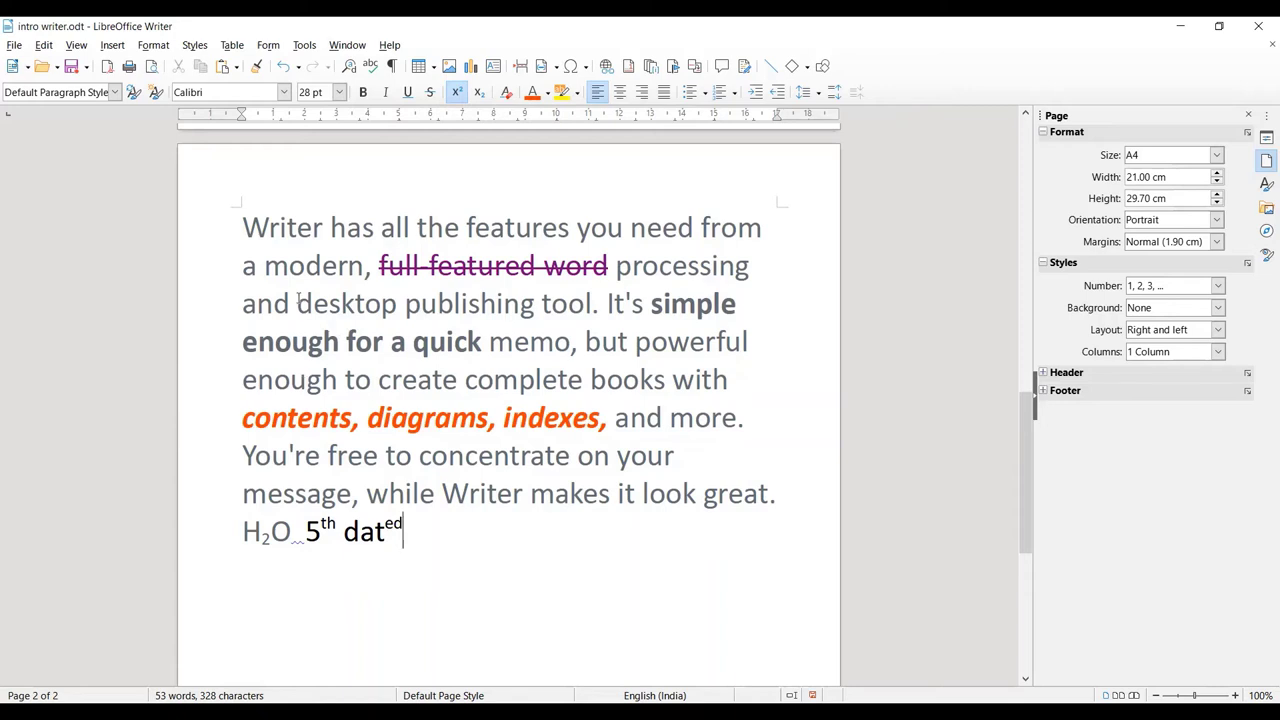
Step: Highlight the words "desktop publishing tool" in yellow, deselect them, and open the highlight colour palette
{"action": "left_click_drag", "start_coordinate": [296, 304], "coordinate": [330, 304]}
{"action": "left_click_drag", "start_coordinate": [466, 321], "coordinate": [595, 307]}
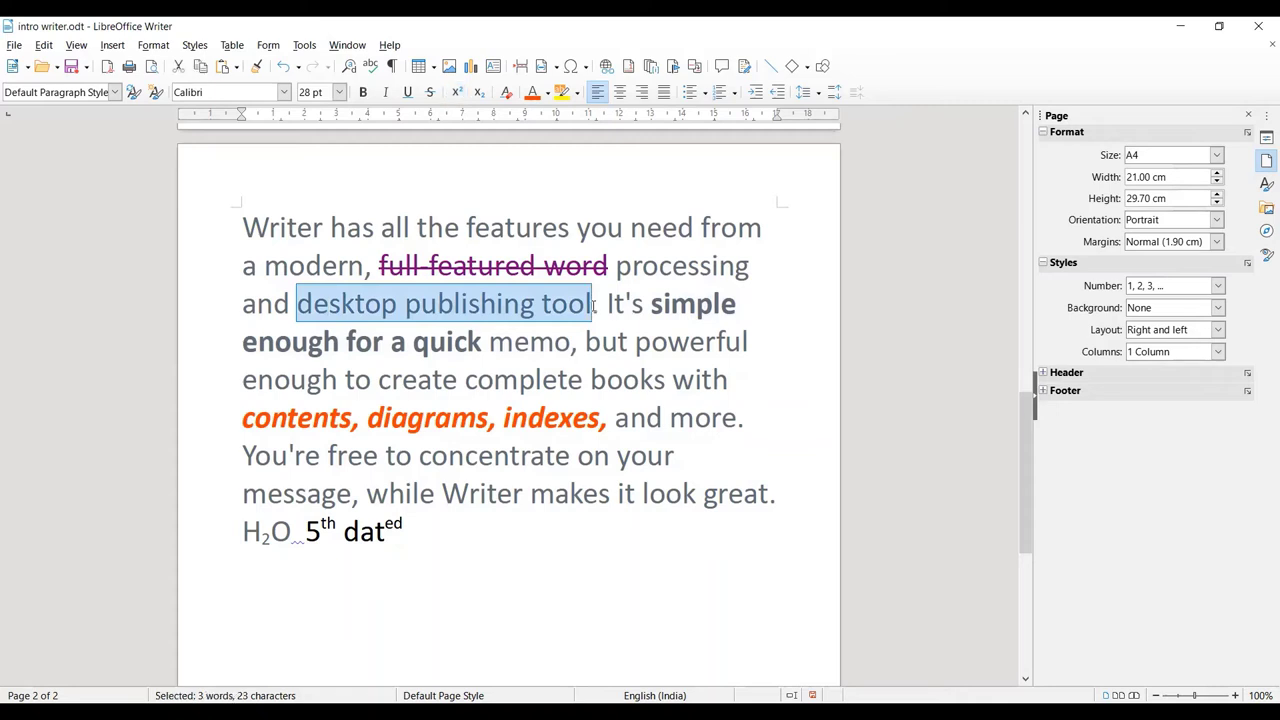
{"action": "left_click", "coordinate": [563, 93]}
{"action": "left_click", "coordinate": [598, 341]}
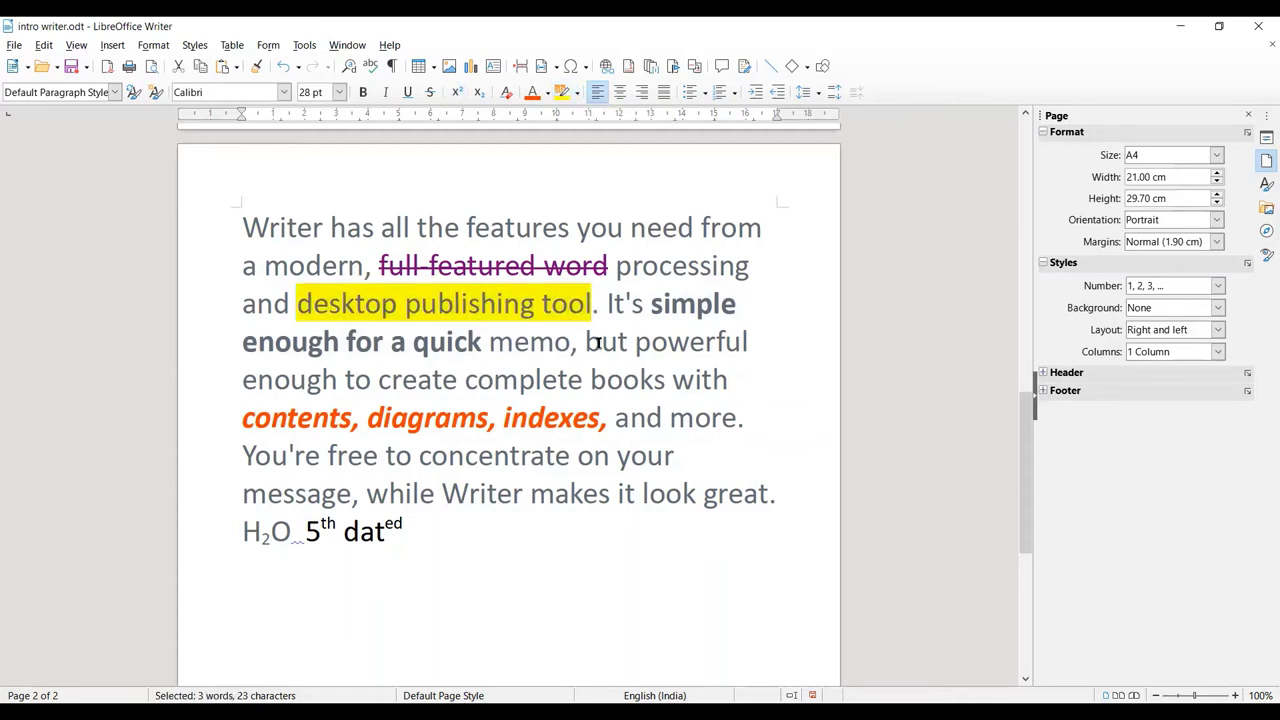
{"action": "left_click", "coordinate": [577, 93]}
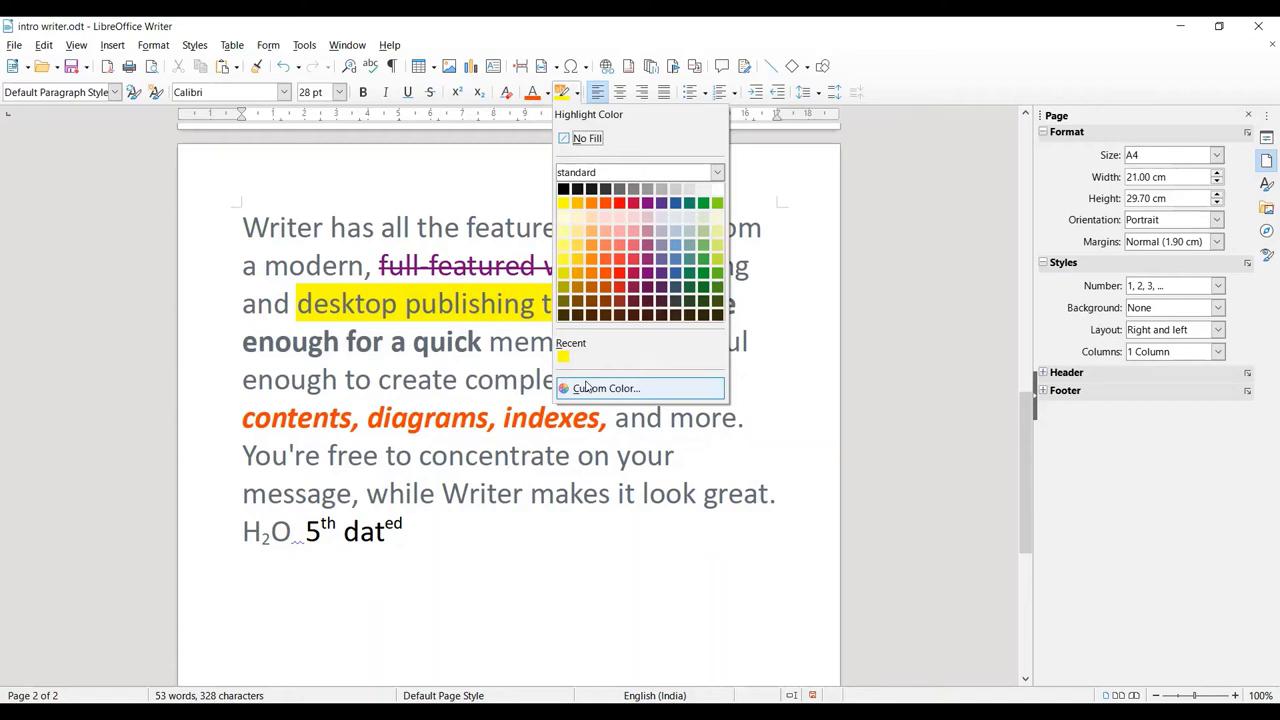
Step: Open the custom colour picker for highlighting and cancel it without choosing a colour
{"action": "left_click", "coordinate": [646, 389]}
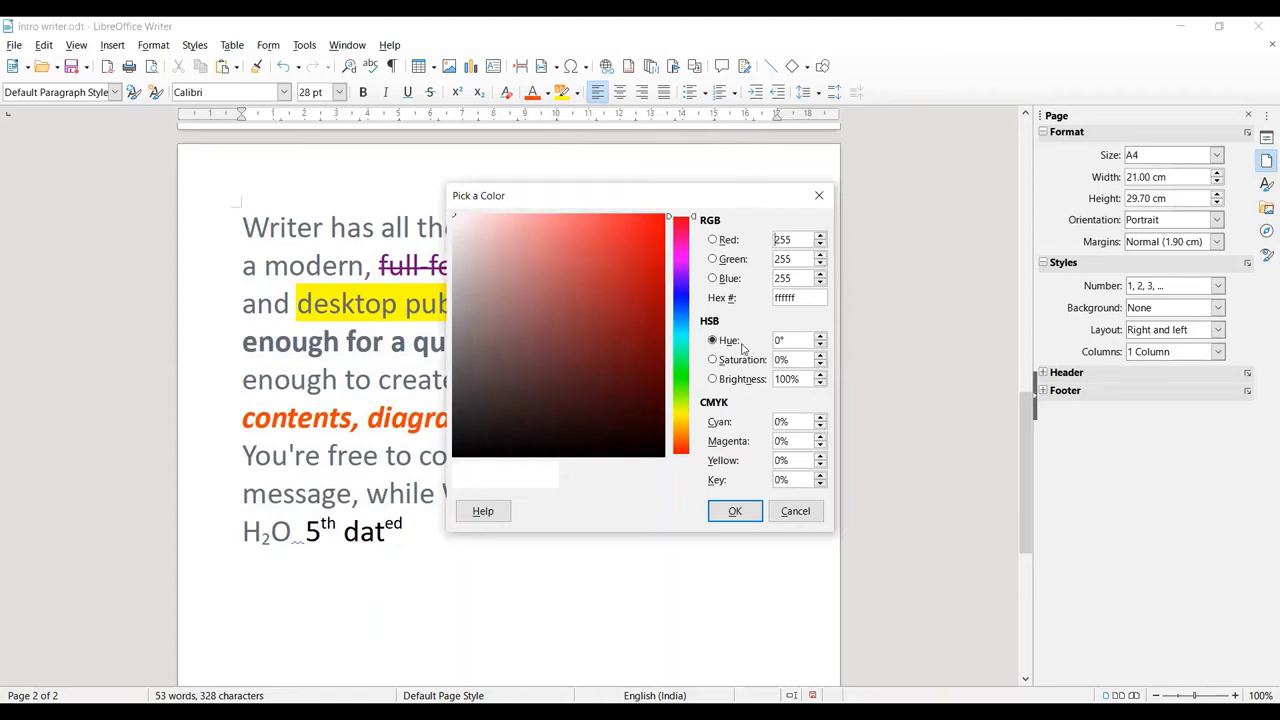
{"action": "left_click", "coordinate": [796, 511]}
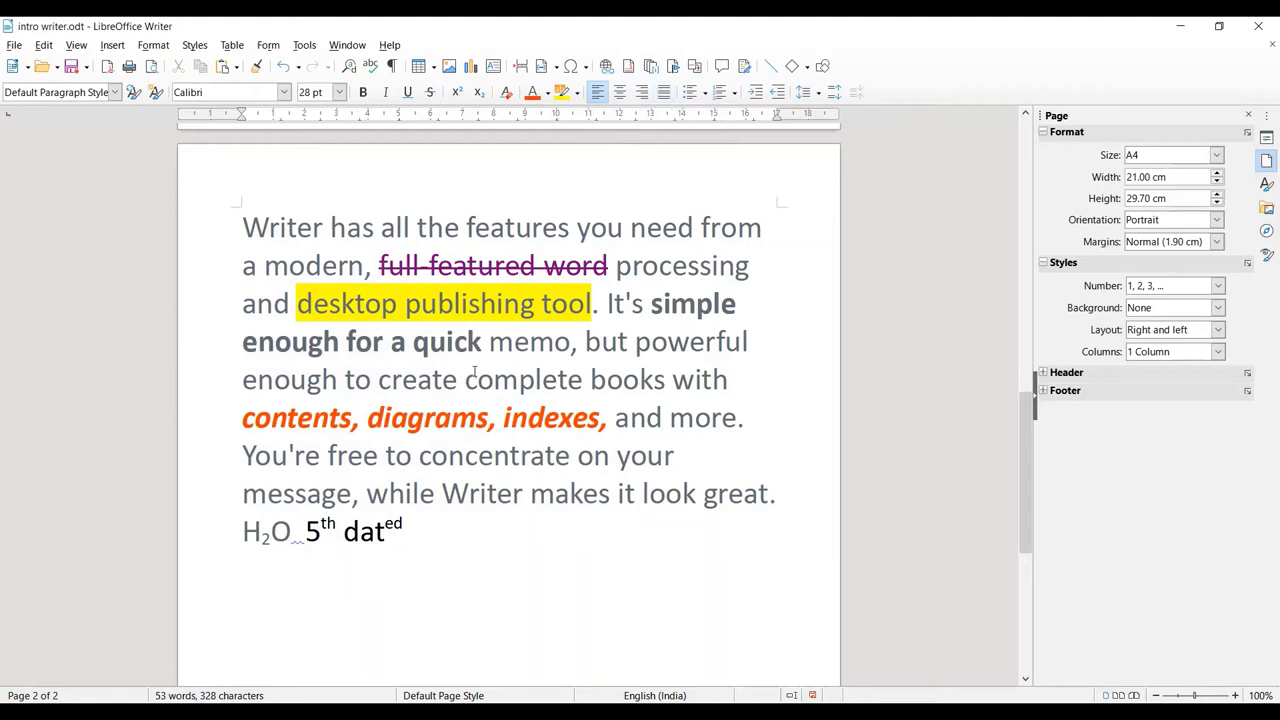
Step: Try centre and right alignment on all the text of the page, settle on justified alignment, and deselect it
{"action": "left_click_drag", "start_coordinate": [238, 221], "coordinate": [620, 560]}
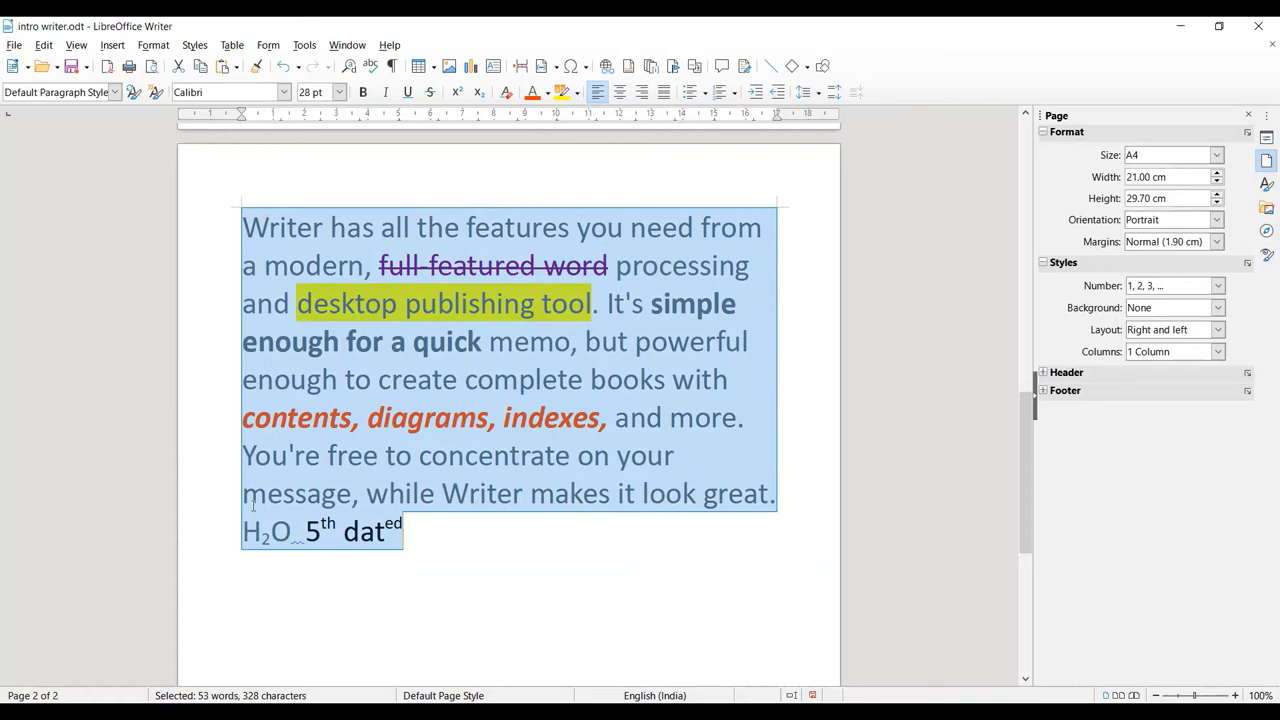
{"action": "left_click", "coordinate": [619, 93]}
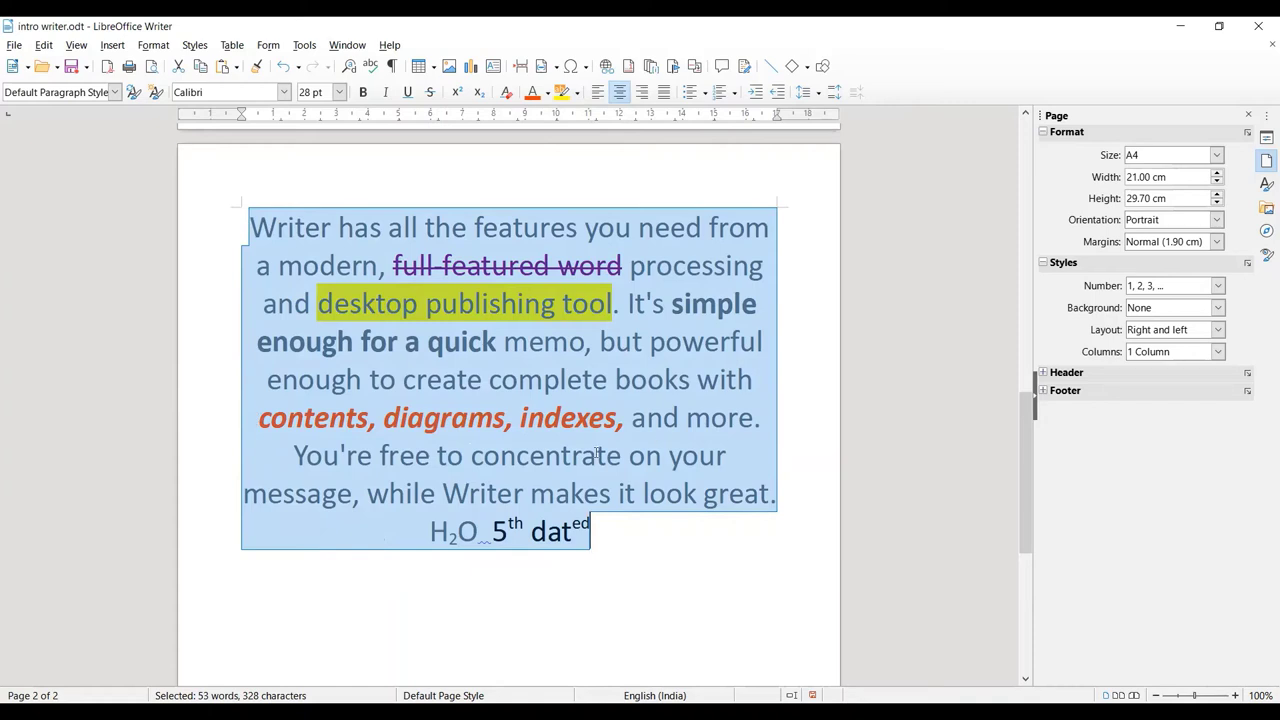
{"action": "left_click", "coordinate": [643, 92]}
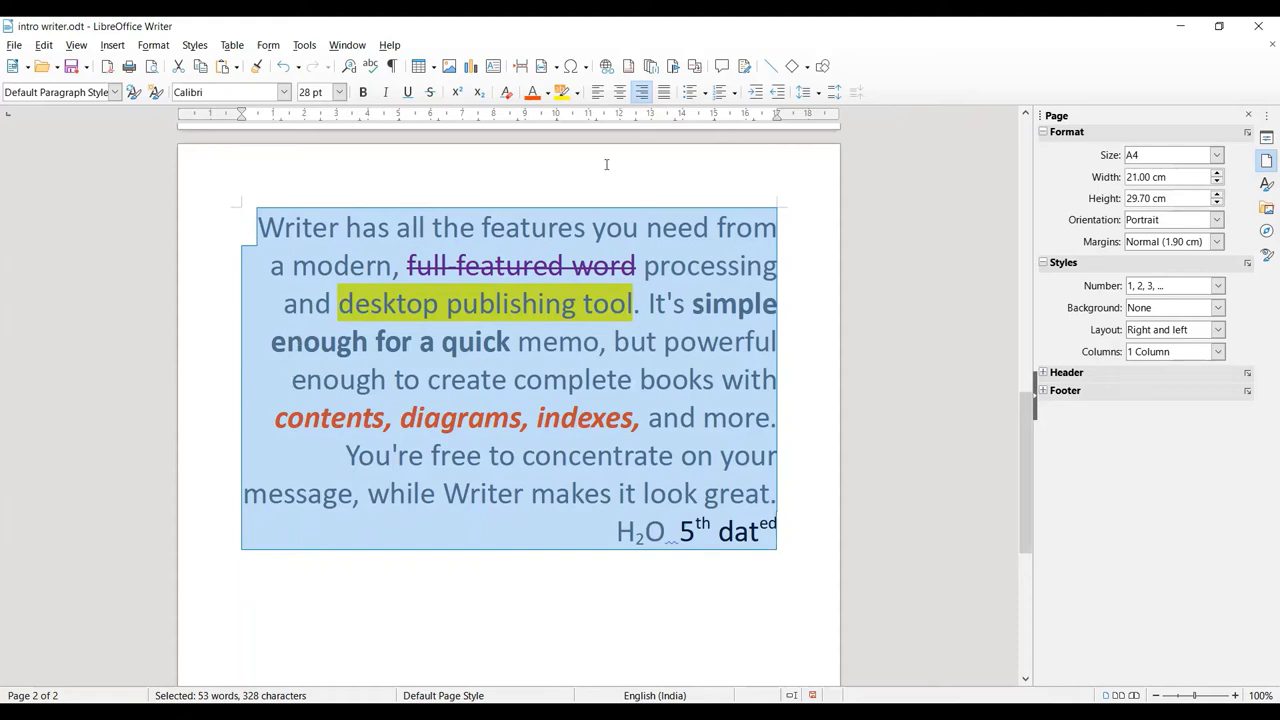
{"action": "left_click", "coordinate": [664, 92]}
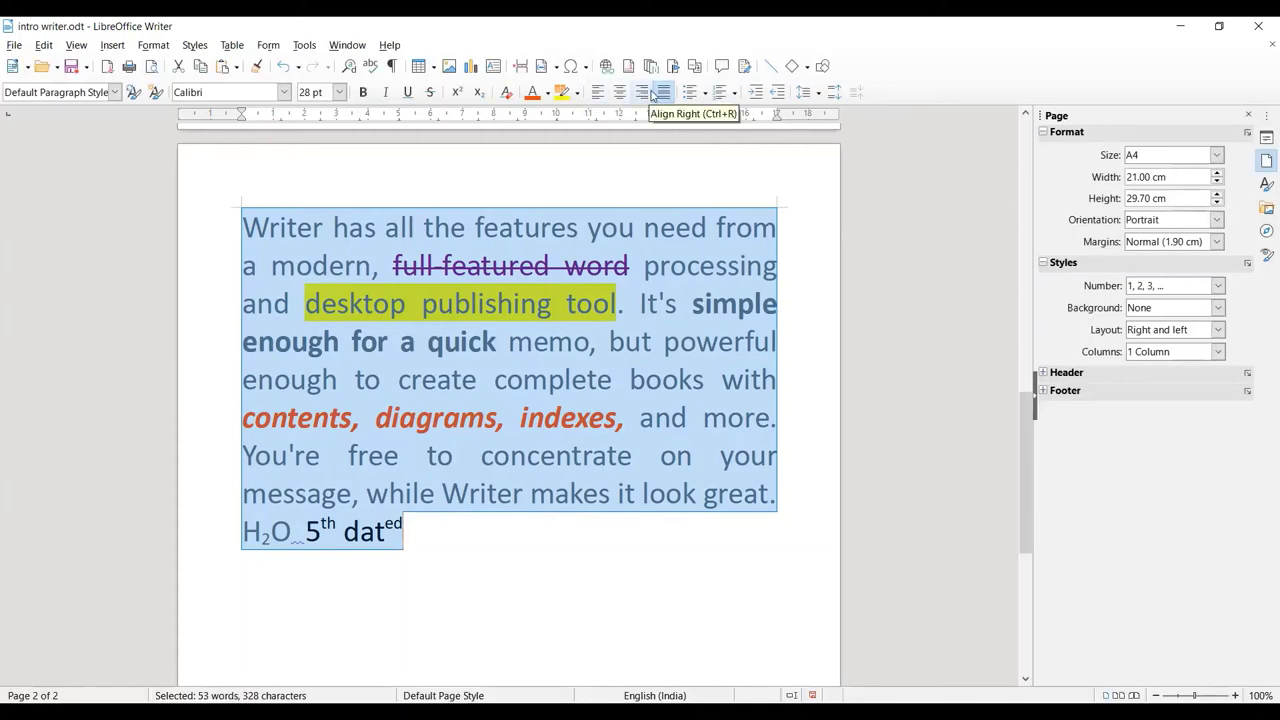
{"action": "left_click", "coordinate": [557, 590]}
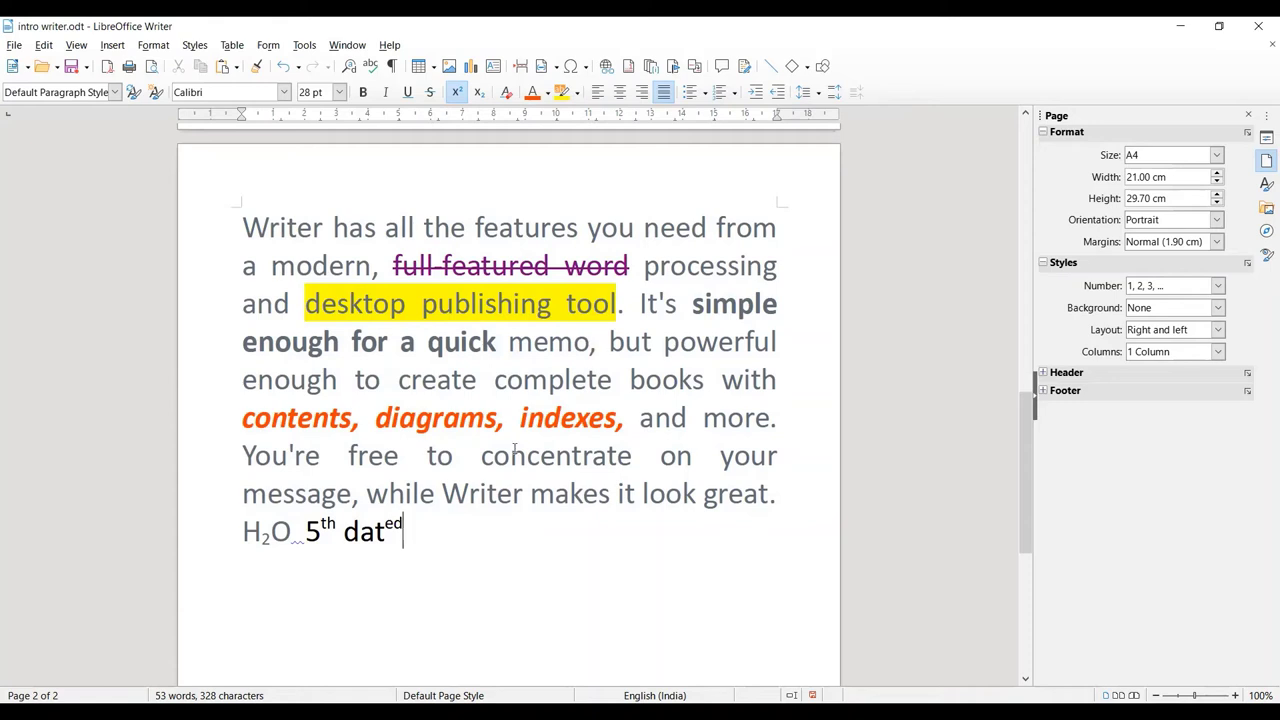
Step: Below the "H2O 5th dated" line, add the heading "Fruits name:" followed by Mango, Apple and Banana on separate lines
{"action": "key", "text": "Return"}
{"action": "type", "text": "Fruits name:"}
{"action": "key", "text": "Return"}
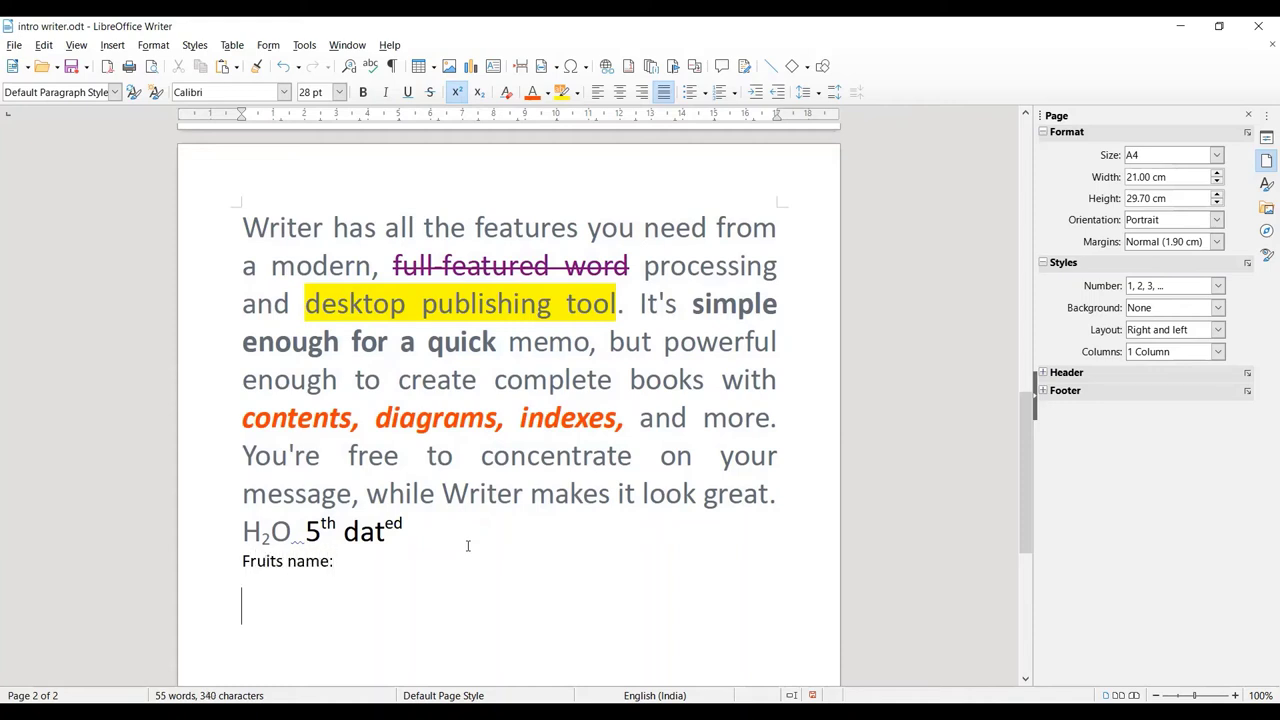
{"action": "type", "text": "Mango"}
{"action": "key", "text": "Return"}
{"action": "type", "text": "Apple"}
{"action": "key", "text": "Return"}
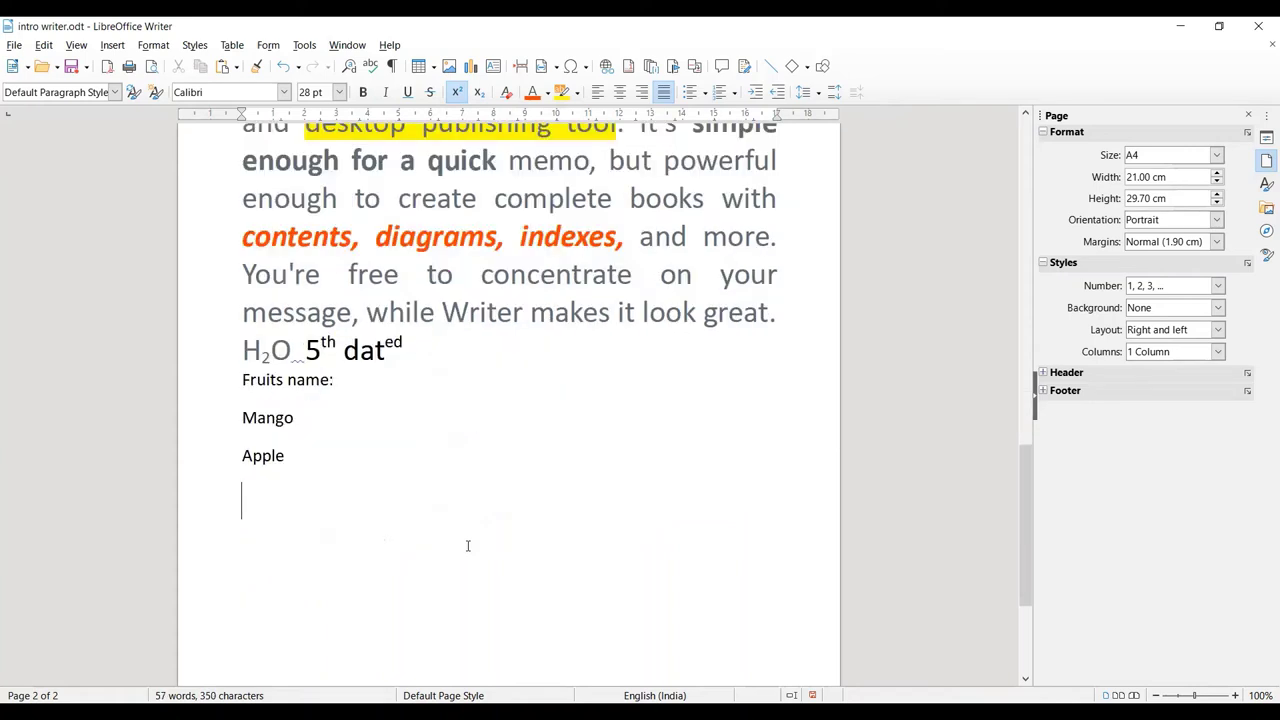
{"action": "type", "text": "Banana"}
Step: Apply the arrowhead bullet style to the Mango line
{"action": "left_click", "coordinate": [241, 419]}
{"action": "left_click", "coordinate": [705, 95]}
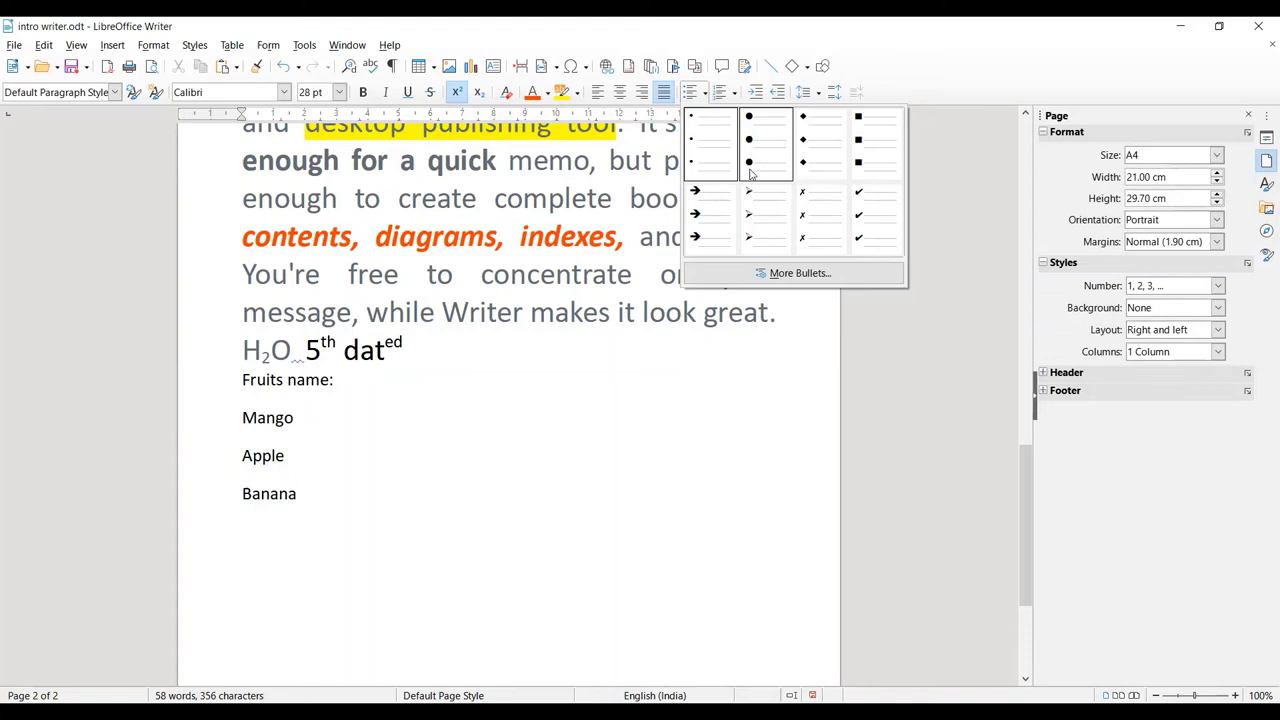
{"action": "left_click", "coordinate": [761, 218]}
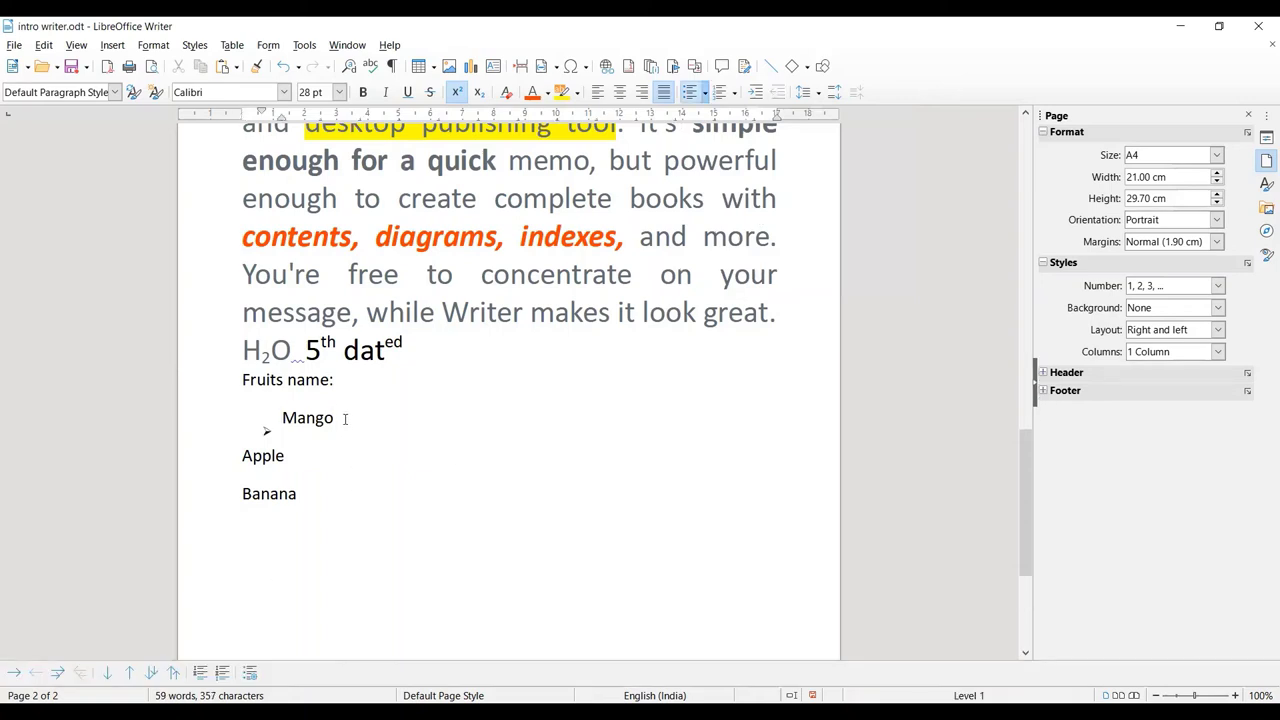
Step: Add Apple and Banana as bulleted items under Mango, and delete the unbulleted Apple and Banana lines below
{"action": "key", "text": "Return"}
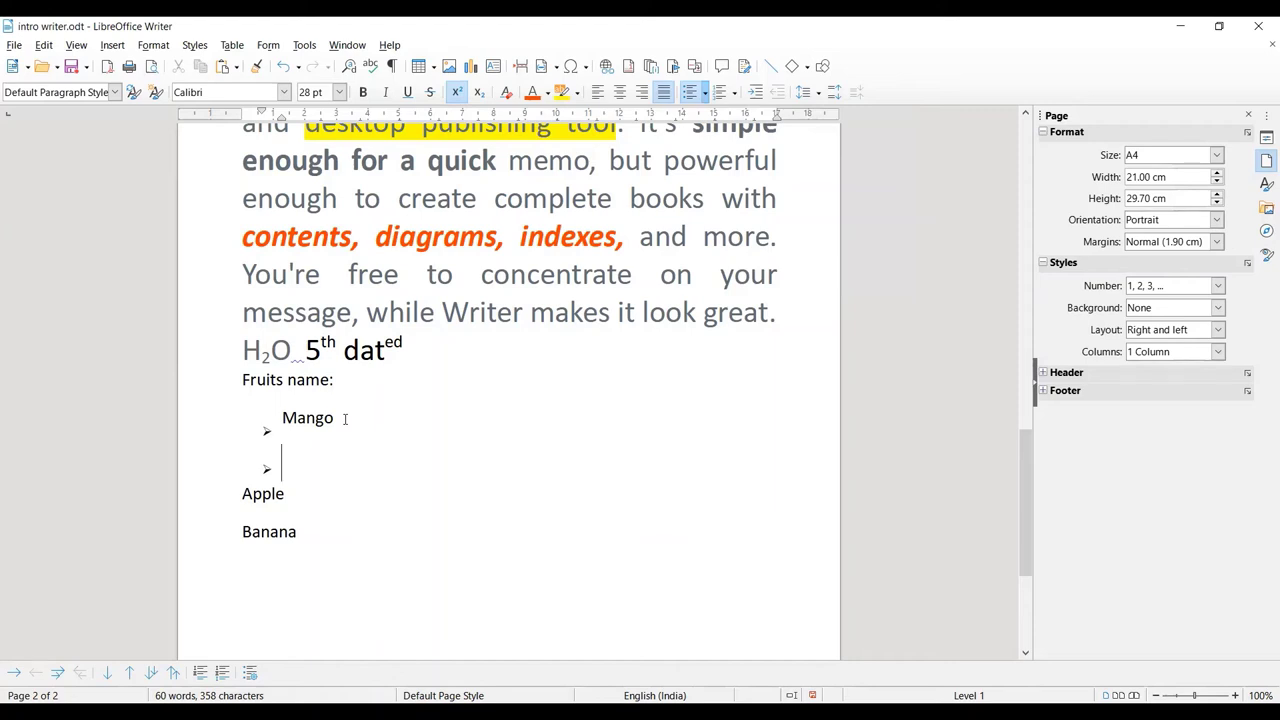
{"action": "type", "text": "Apllle"}
{"action": "key", "text": "BackSpace"}
{"action": "key", "text": "BackSpace"}
{"action": "key", "text": "BackSpace"}
{"action": "key", "text": "BackSpace"}
{"action": "type", "text": "ple"}
{"action": "key", "text": "Return"}
{"action": "type", "text": "Bana"}
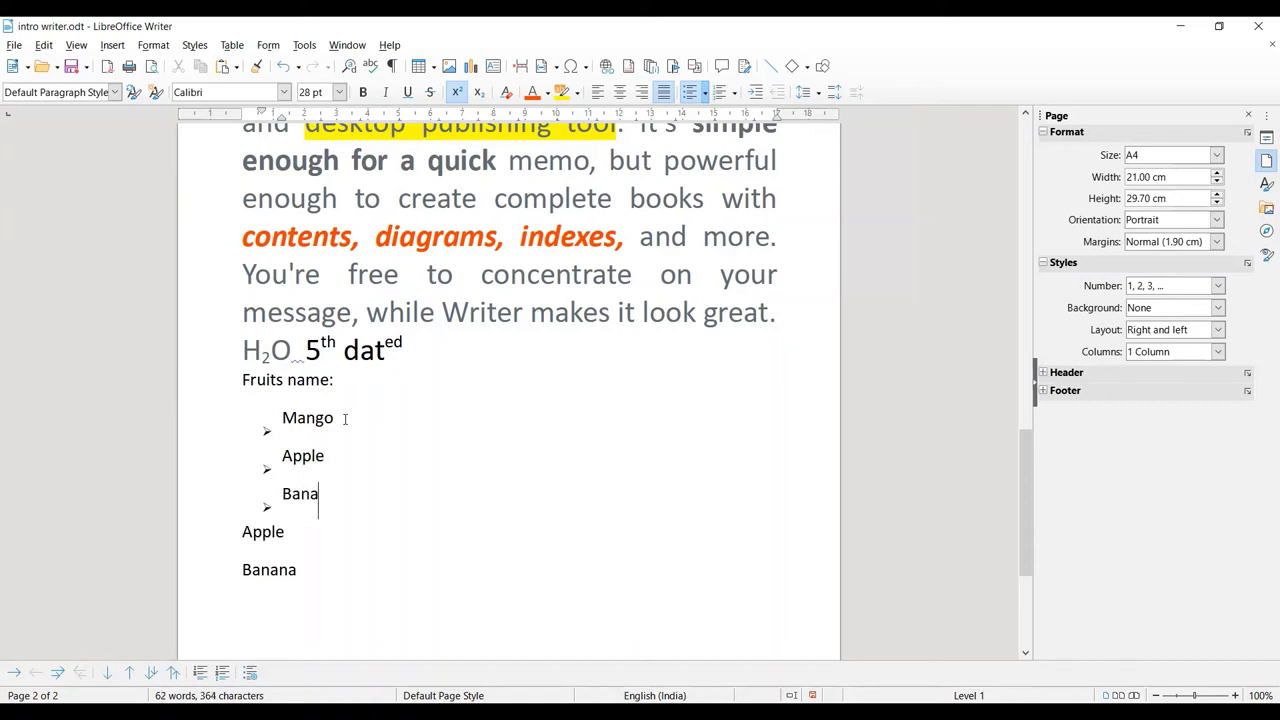
{"action": "type", "text": "na"}
{"action": "left_click_drag", "start_coordinate": [238, 530], "coordinate": [322, 581]}
{"action": "key", "text": "BackSpace"}
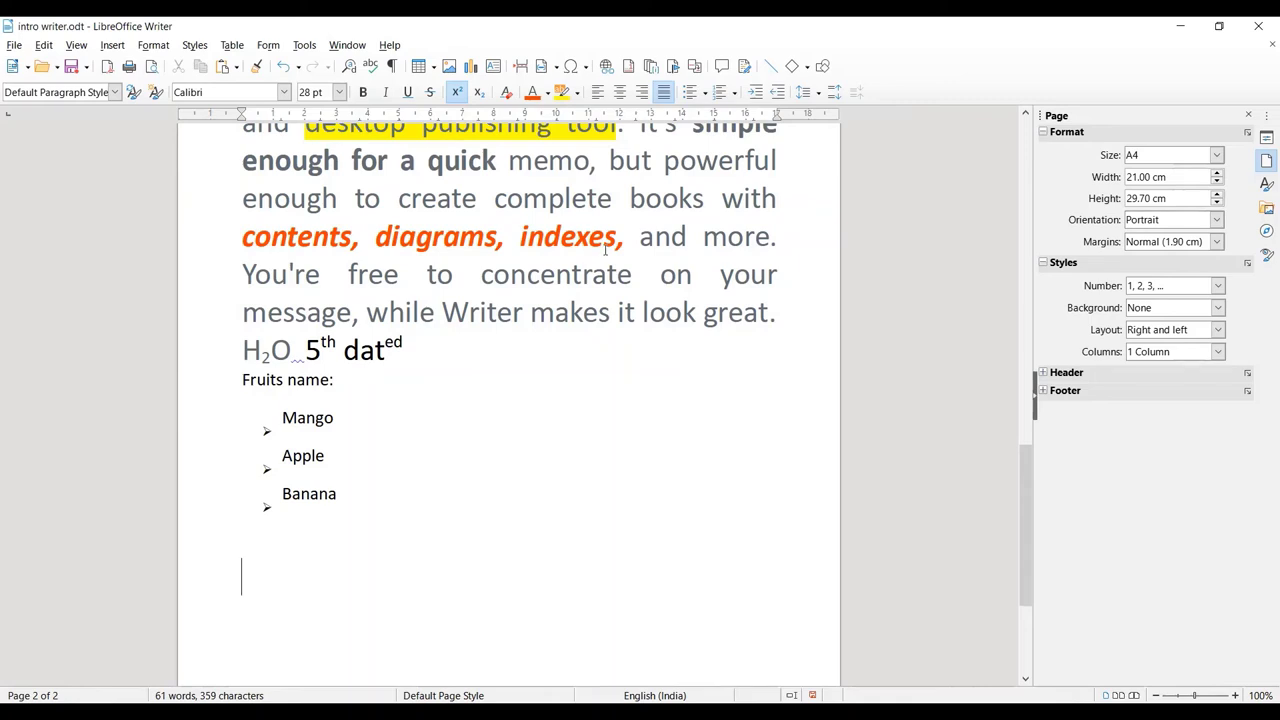
Step: Check the numbering formats, then add the heading "Week Days:" below the fruit list and start a new line
{"action": "left_click", "coordinate": [735, 93]}
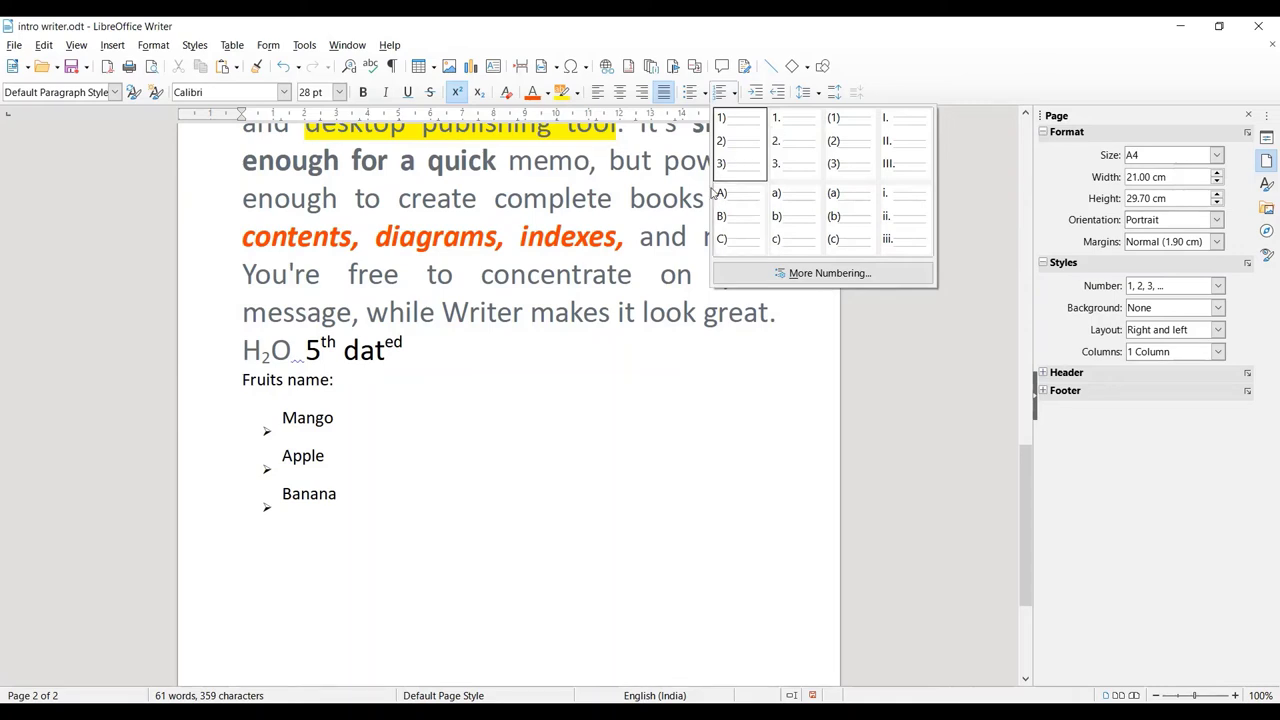
{"action": "key", "text": "Escape"}
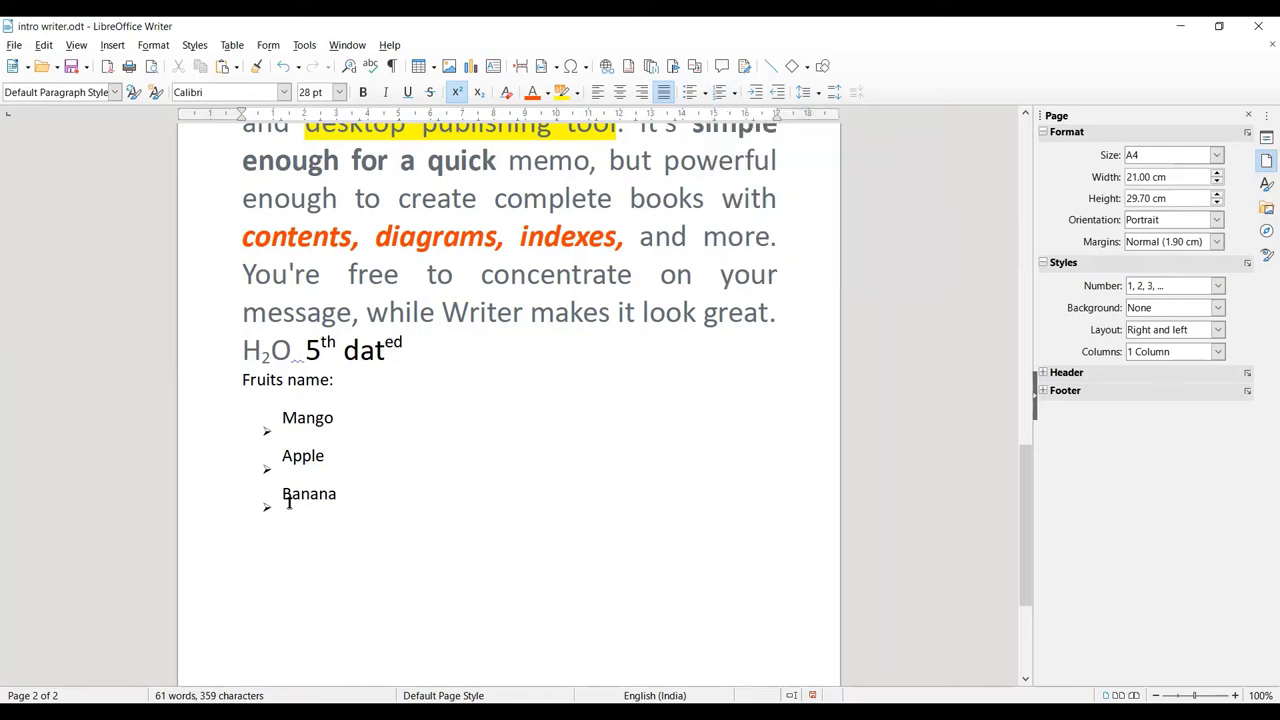
{"action": "type", "text": "Week"}
{"action": "key", "text": "BackSpace"}
{"action": "type", "text": "ek Days:"}
{"action": "key", "text": "Return"}
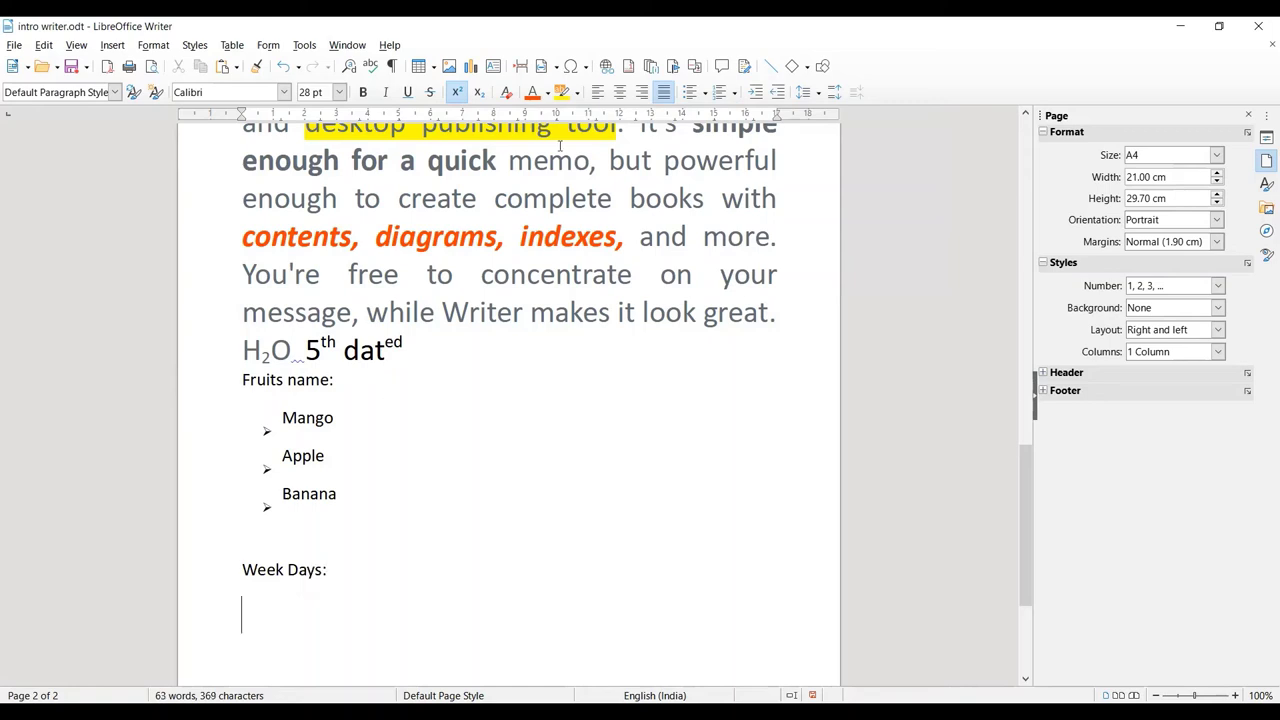
Step: Try the a), b), c) numbering format on the line below "Week Days:" and remove it
{"action": "left_click", "coordinate": [734, 93]}
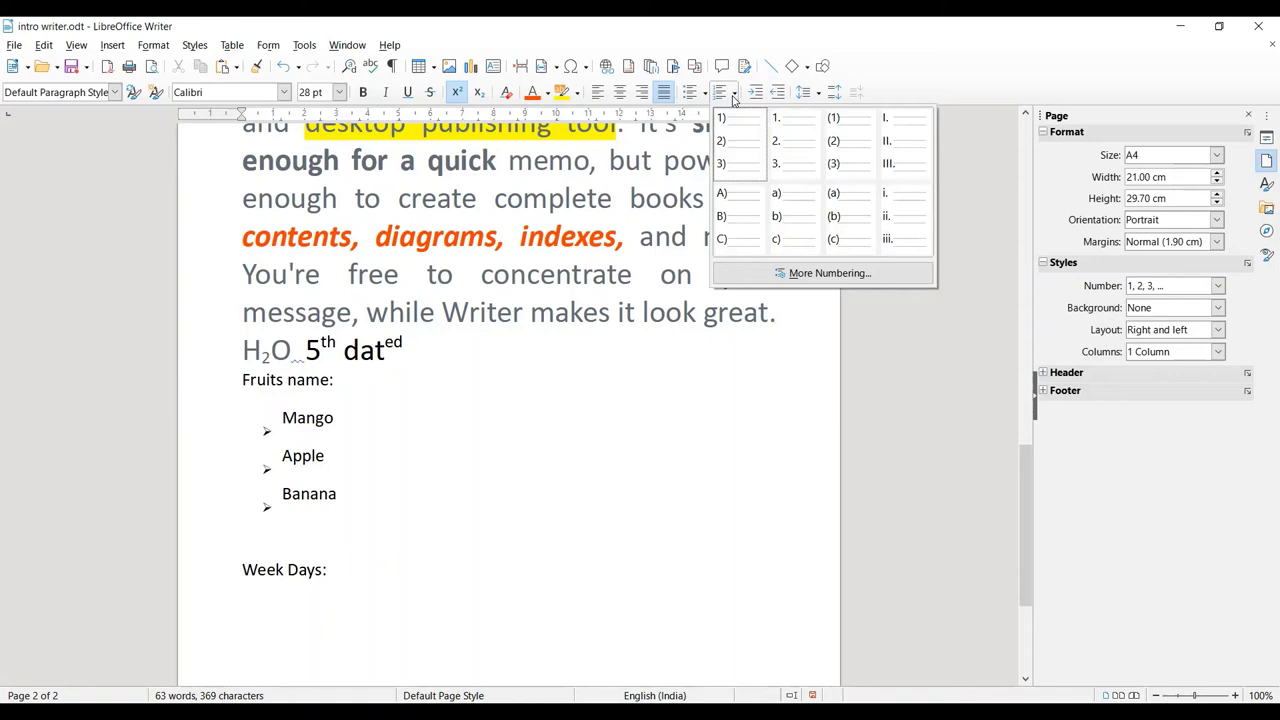
{"action": "left_click", "coordinate": [782, 218]}
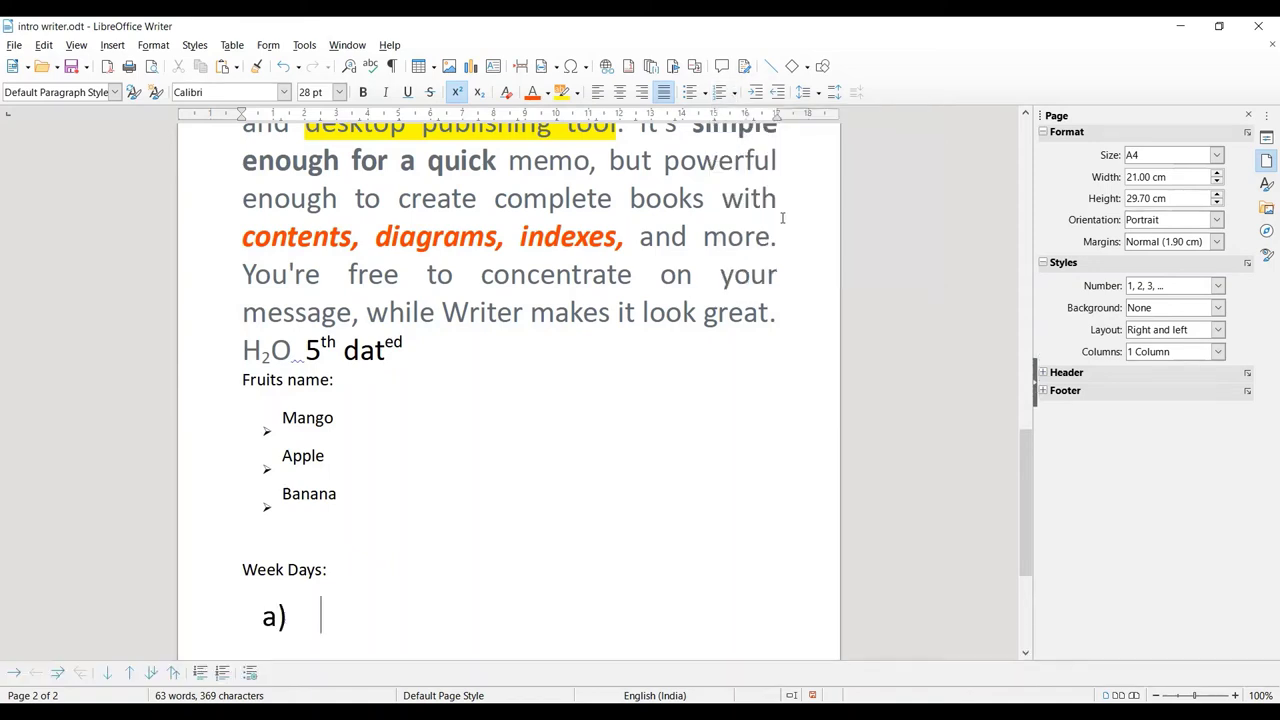
{"action": "key", "text": "BackSpace"}
{"action": "key", "text": "BackSpace"}
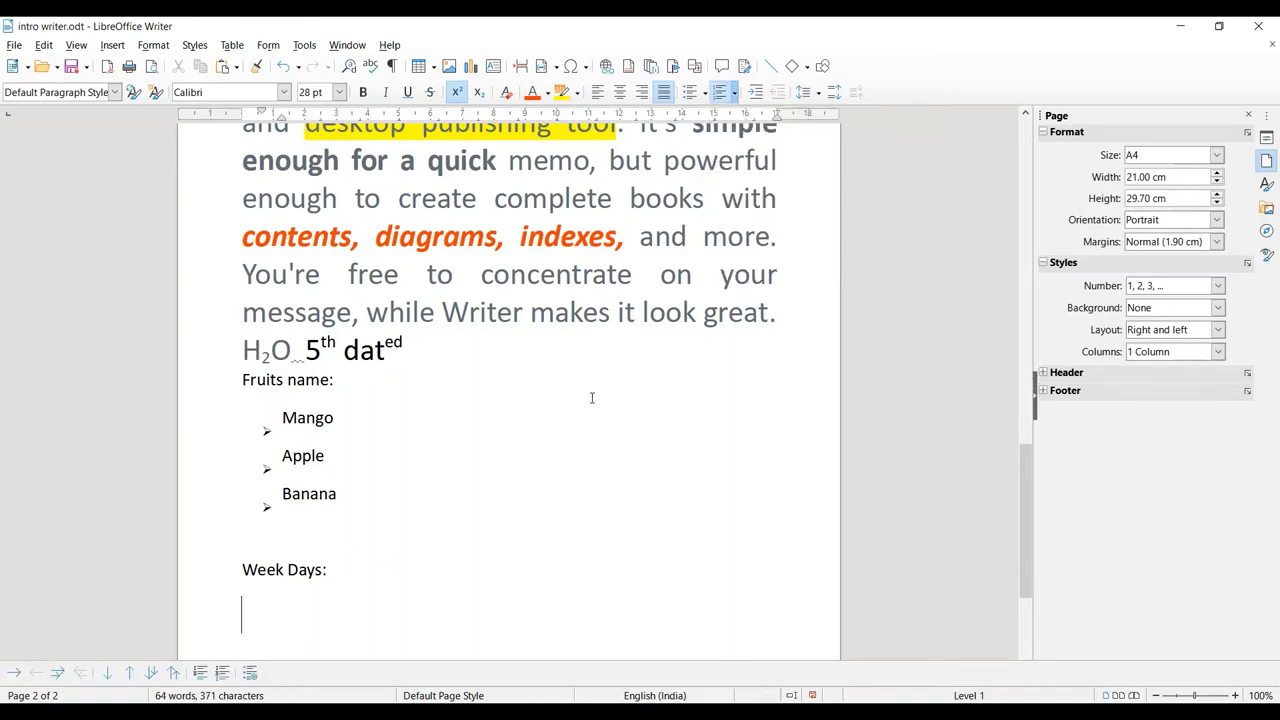
{"action": "key", "text": "BackSpace"}
Step: Start a 1., 2., 3. numbered list under "Week Days:" with the items Sunday, Monday and Tuesday
{"action": "left_click", "coordinate": [736, 99]}
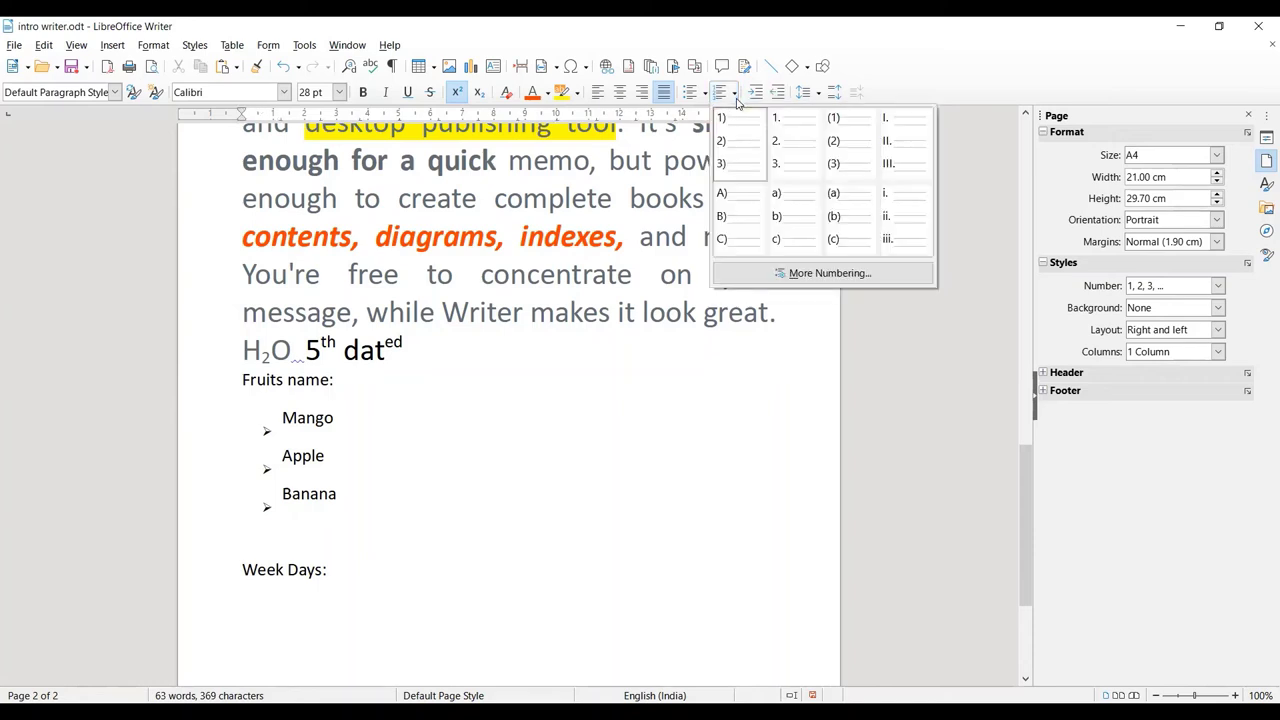
{"action": "left_click", "coordinate": [786, 164]}
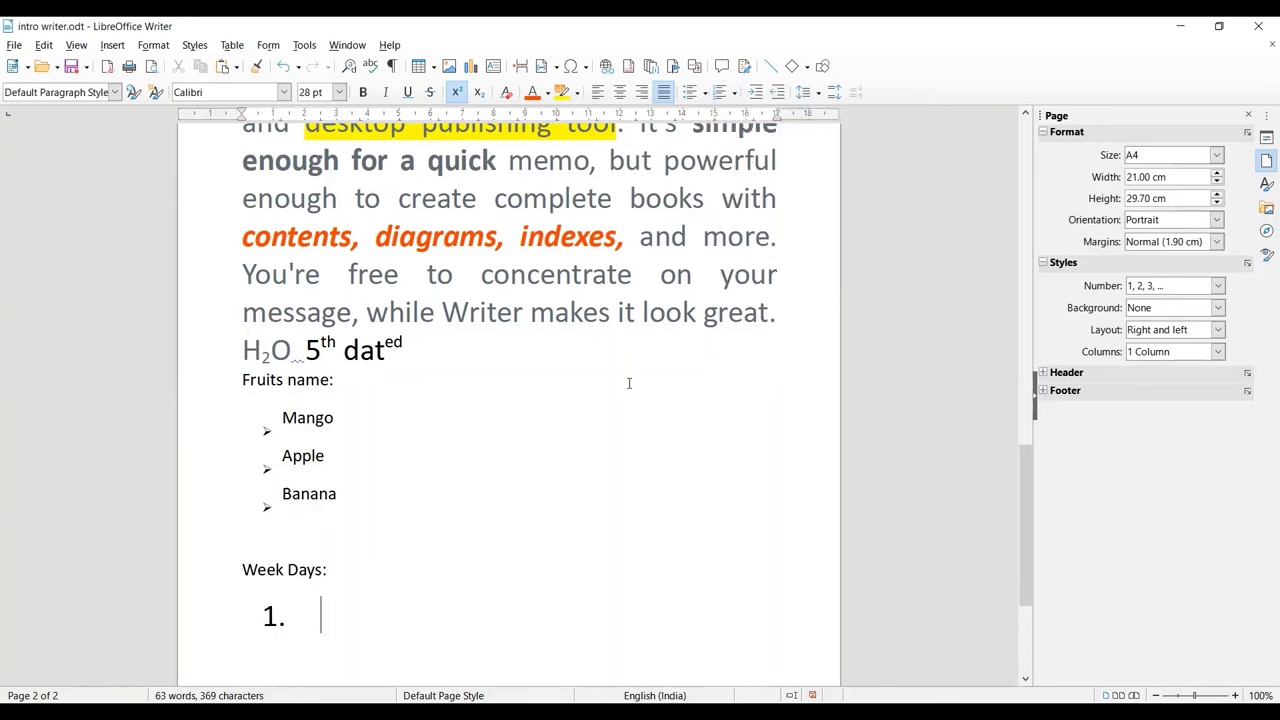
{"action": "type", "text": "Sun"}
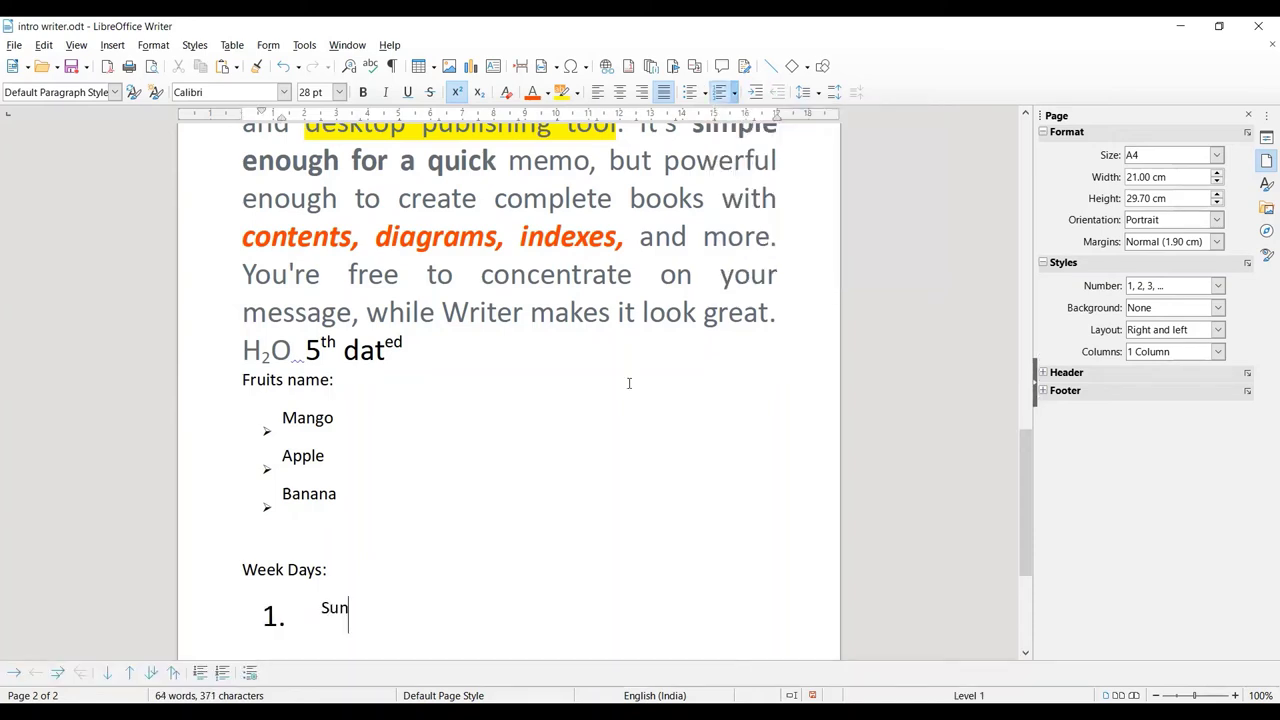
{"action": "type", "text": "day"}
{"action": "key", "text": "Return"}
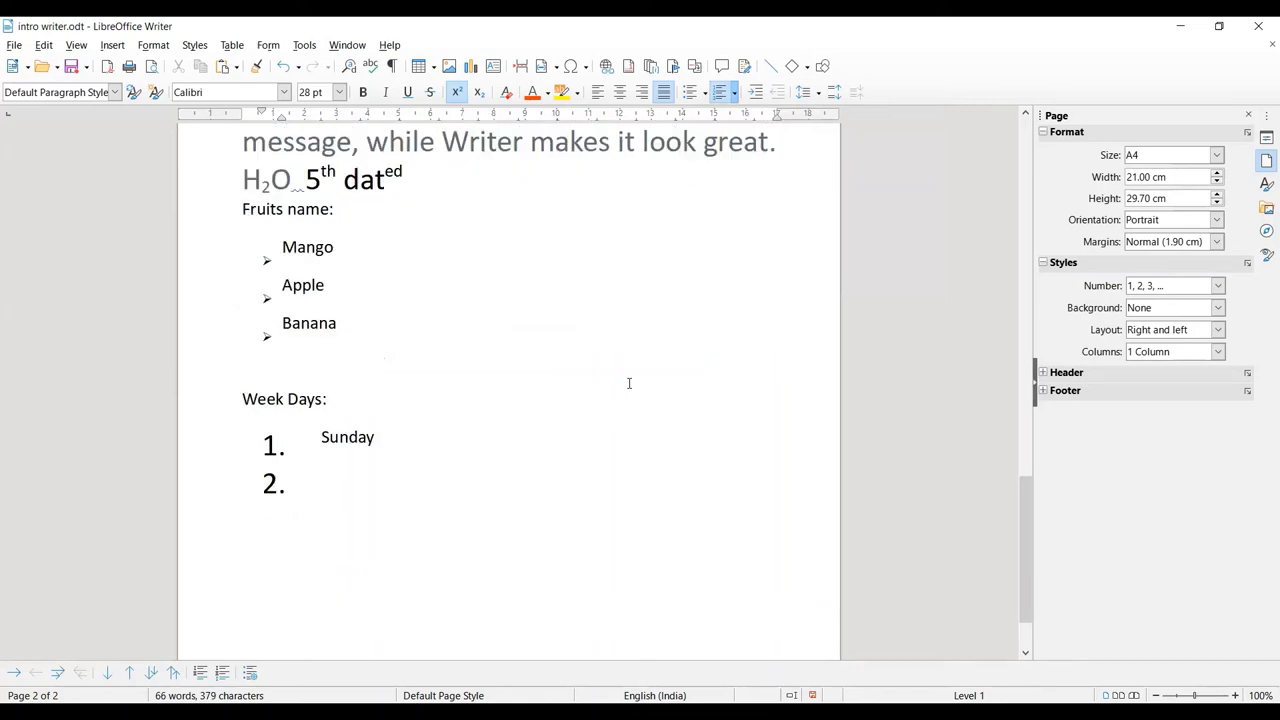
{"action": "type", "text": "Monday"}
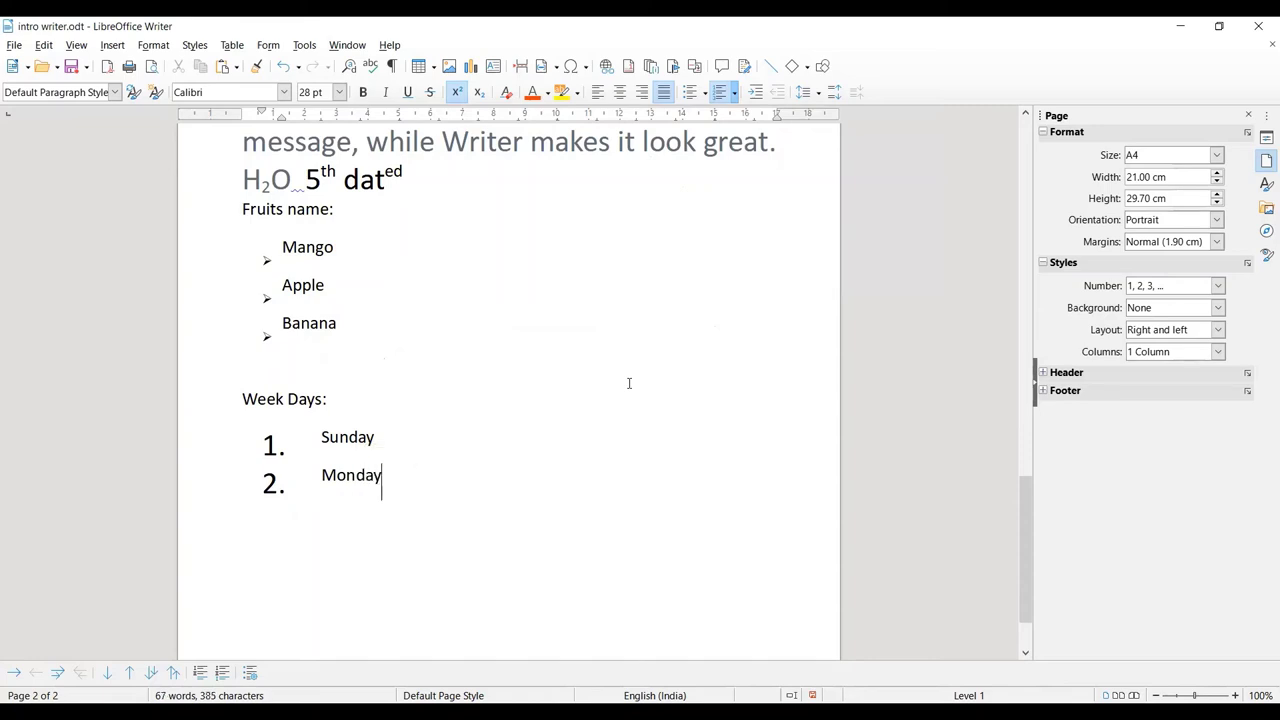
{"action": "key", "text": "Return"}
{"action": "type", "text": "Tuesday"}
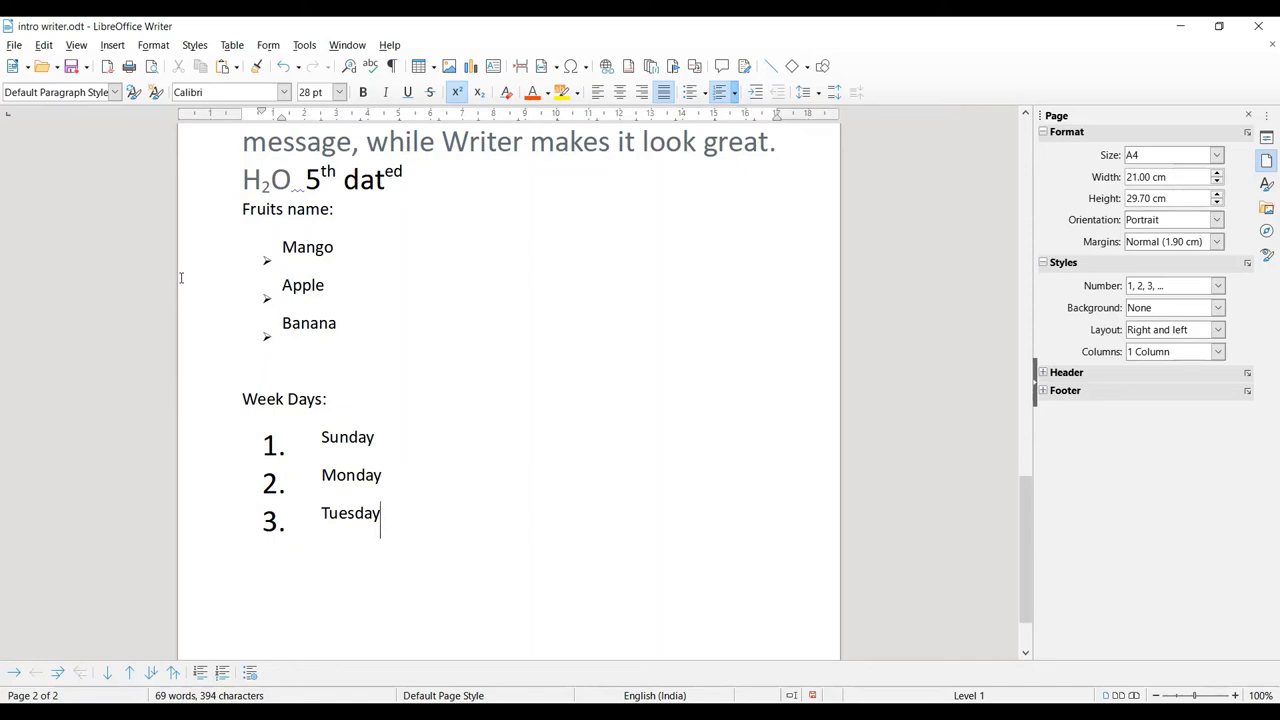
Step: Increase the indent of the "H2O 5th dated" line by one level and decrease it again
{"action": "left_click", "coordinate": [237, 183]}
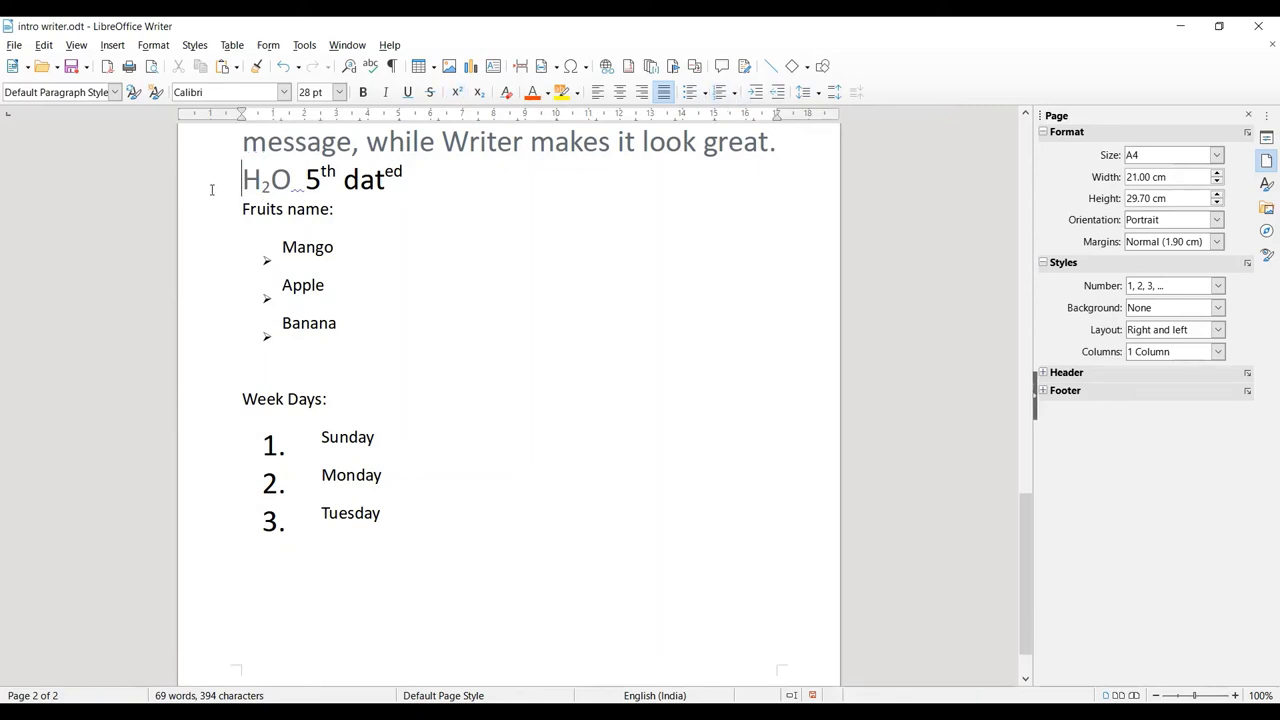
{"action": "left_click", "coordinate": [353, 240]}
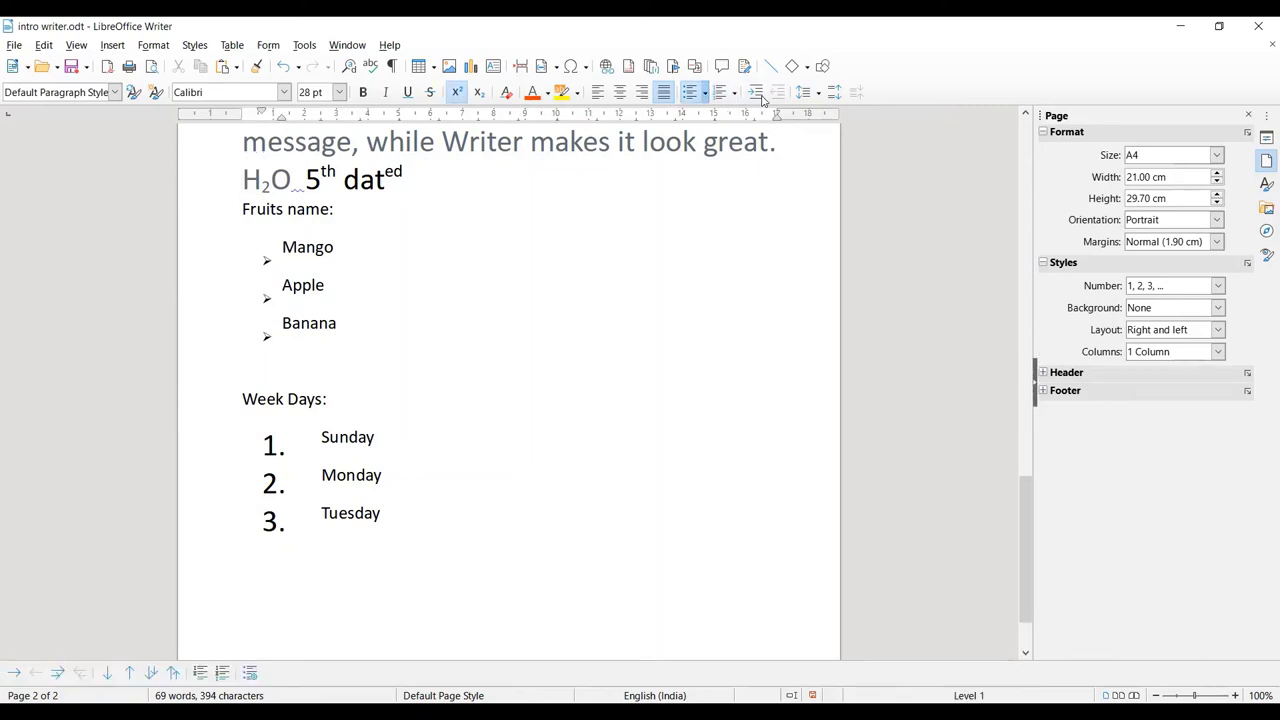
{"action": "left_click", "coordinate": [243, 180]}
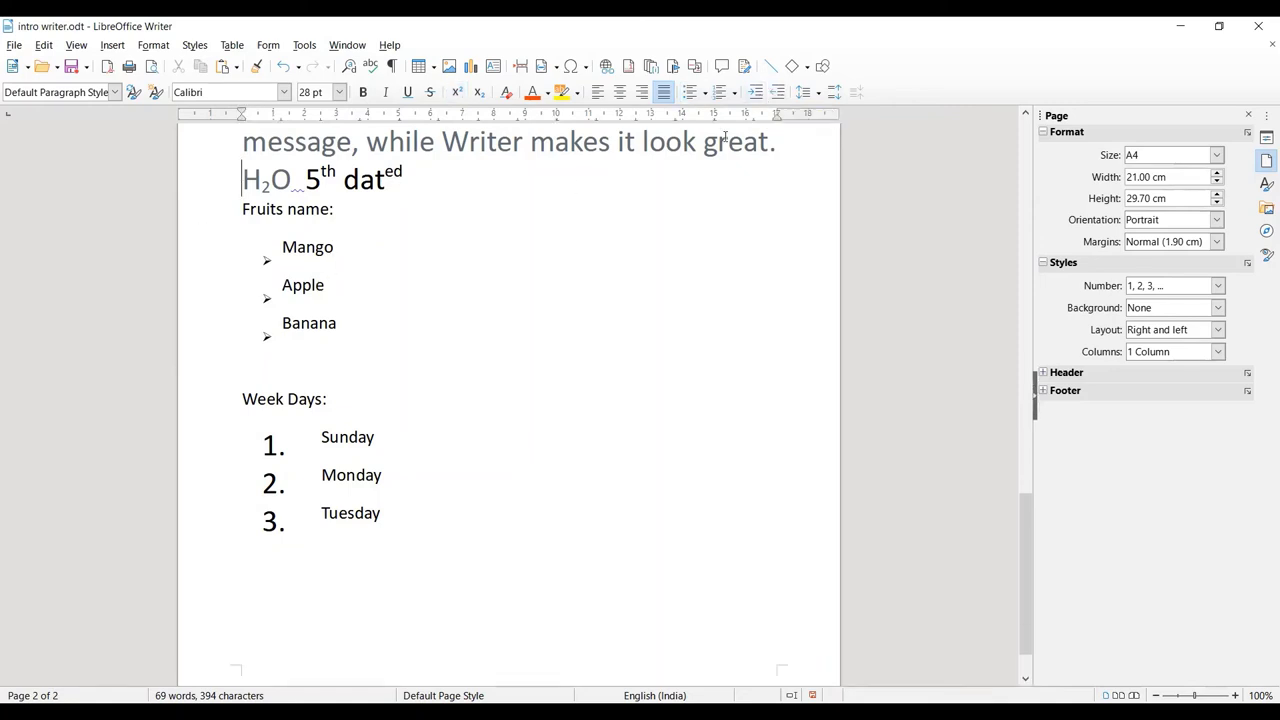
{"action": "left_click", "coordinate": [756, 92]}
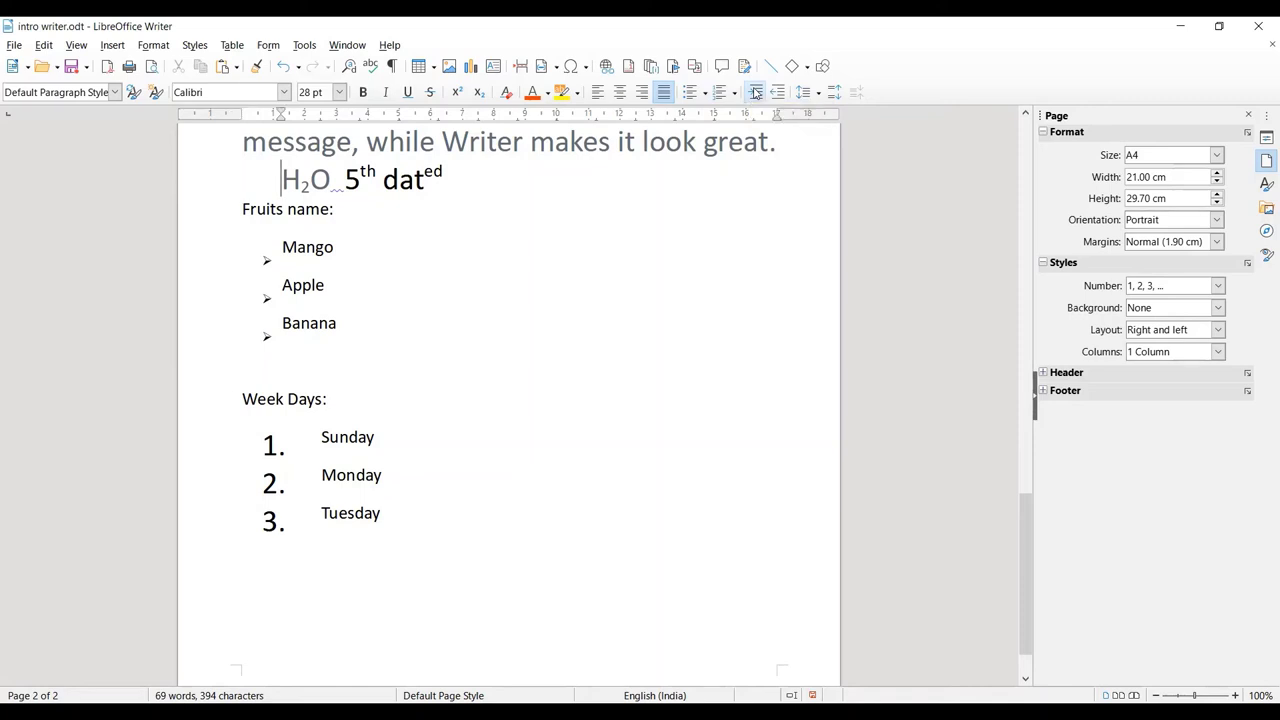
{"action": "left_click", "coordinate": [778, 94]}
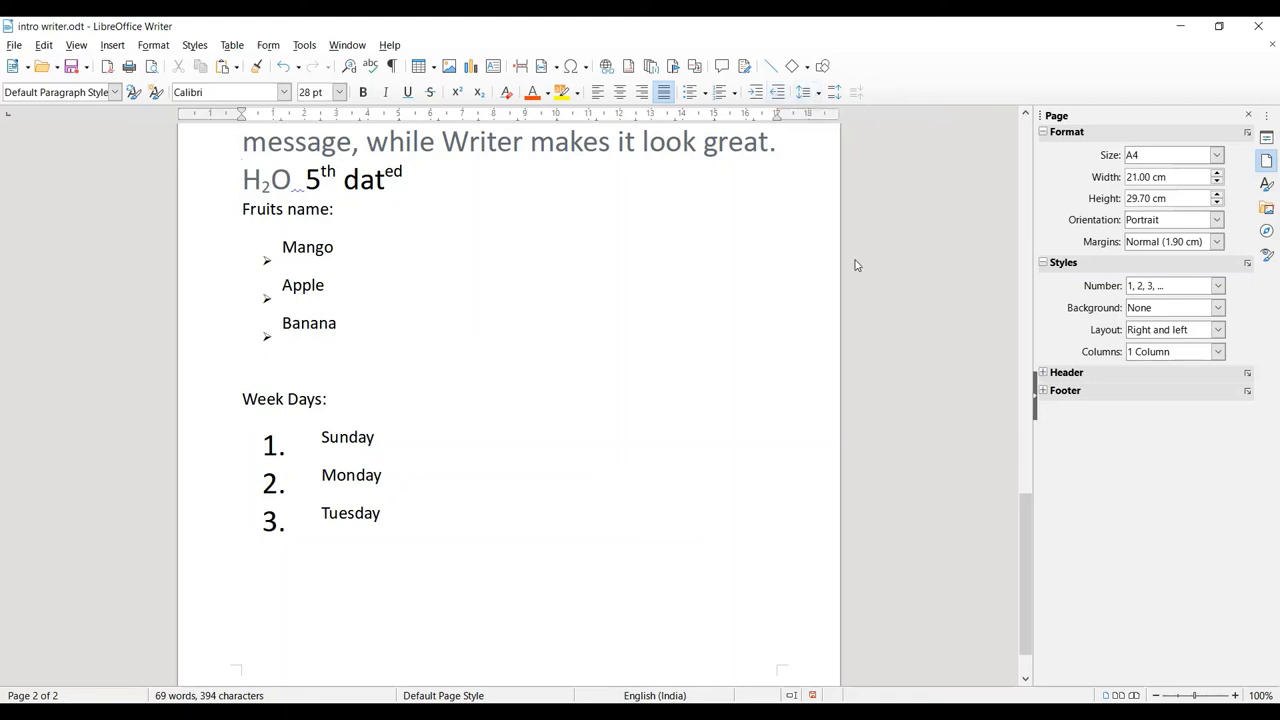
Step: Set the line spacing of the main paragraph, from "Writer has all the features" to "look great.", to 1.5
{"action": "left_click_drag", "start_coordinate": [1020, 513], "coordinate": [1008, 428]}
{"action": "left_click_drag", "start_coordinate": [242, 227], "coordinate": [778, 500]}
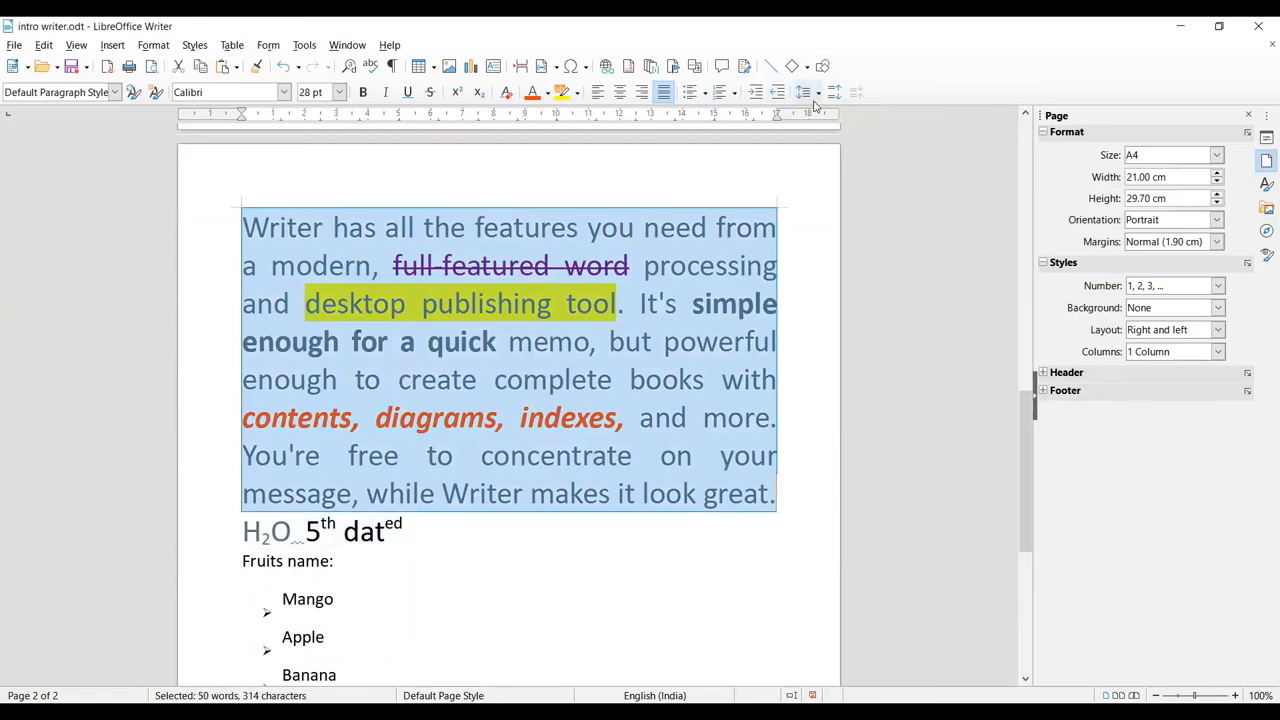
{"action": "left_click", "coordinate": [817, 94]}
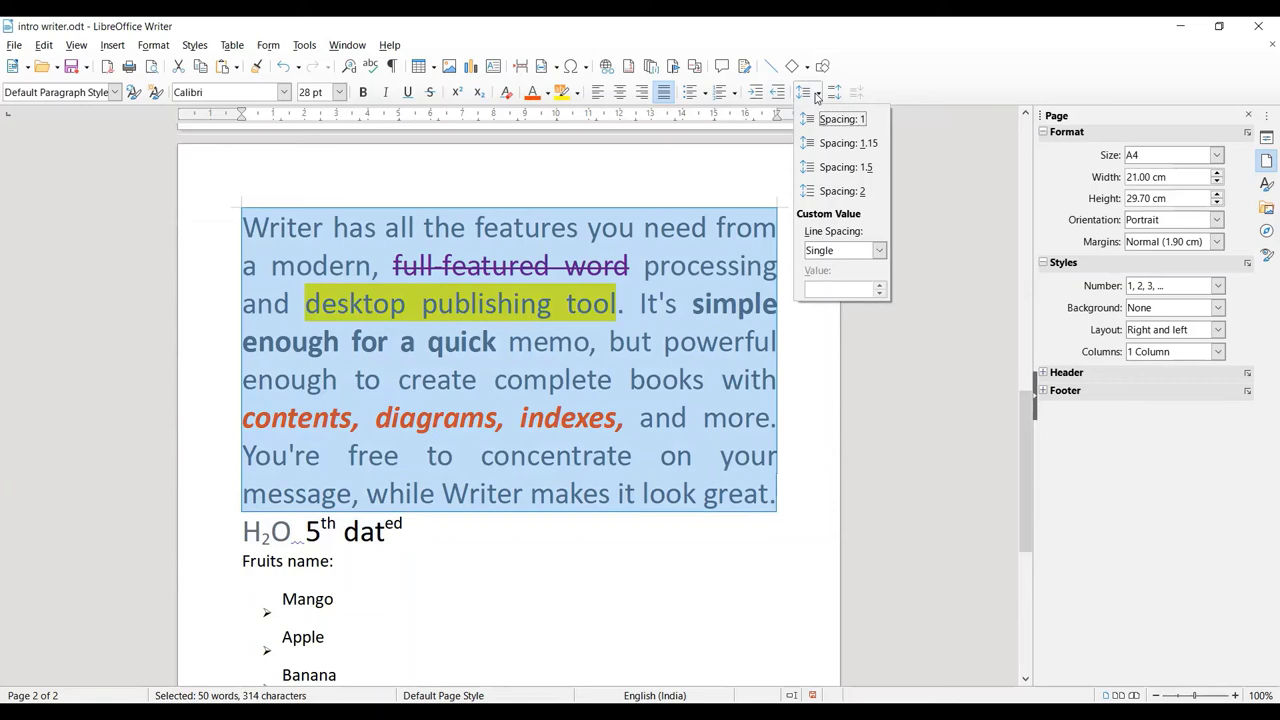
{"action": "left_click", "coordinate": [845, 167]}
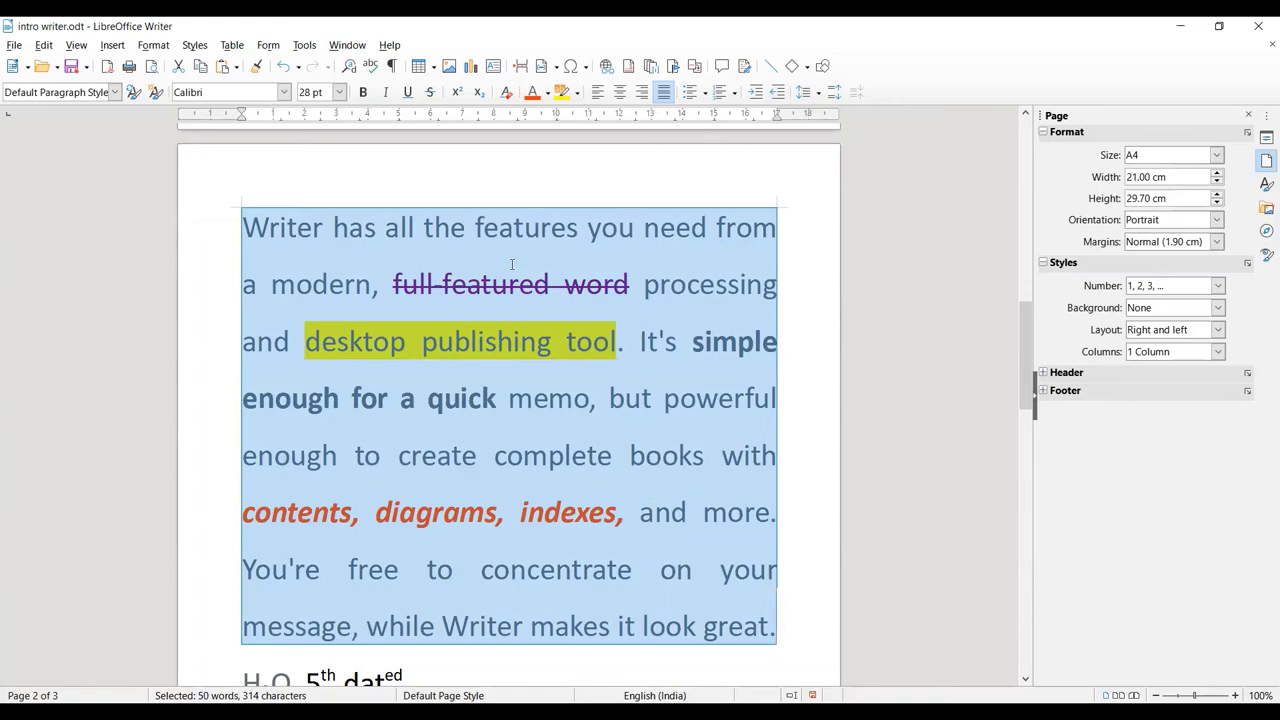
Step: Set the main paragraph's line spacing to 1.15 and add an empty line after "look great."
{"action": "left_click", "coordinate": [818, 93]}
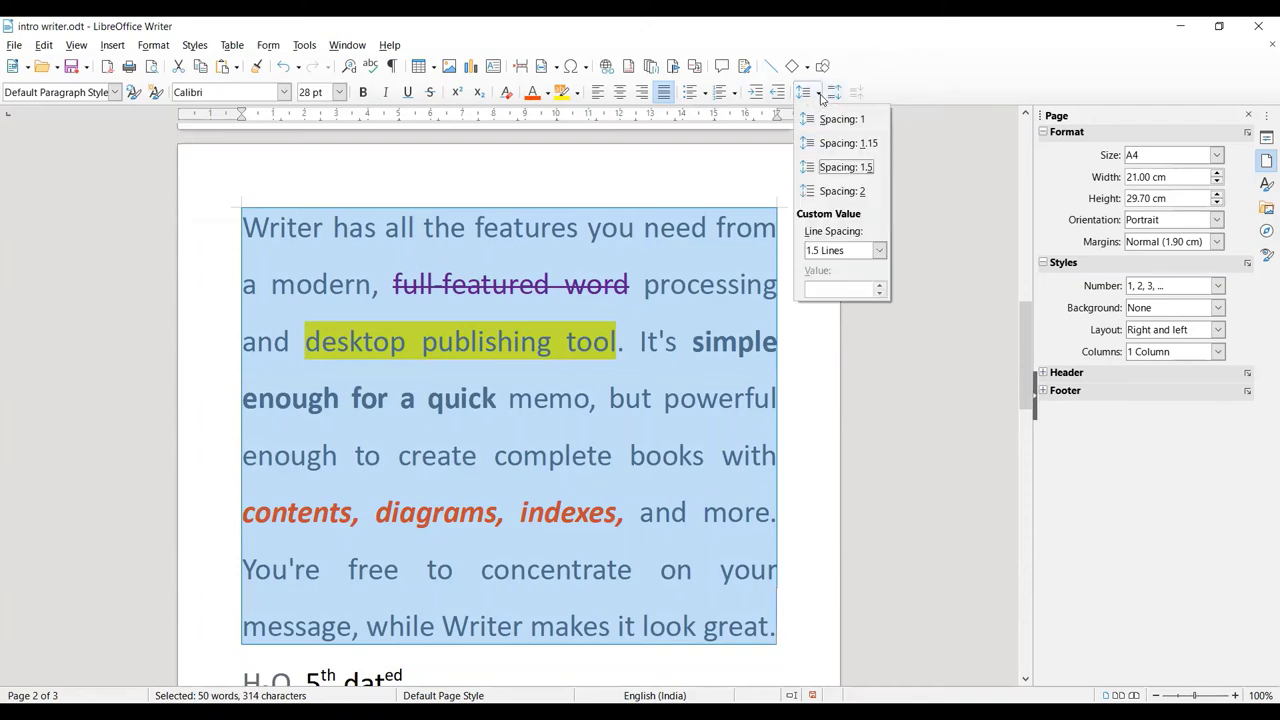
{"action": "left_click", "coordinate": [833, 141]}
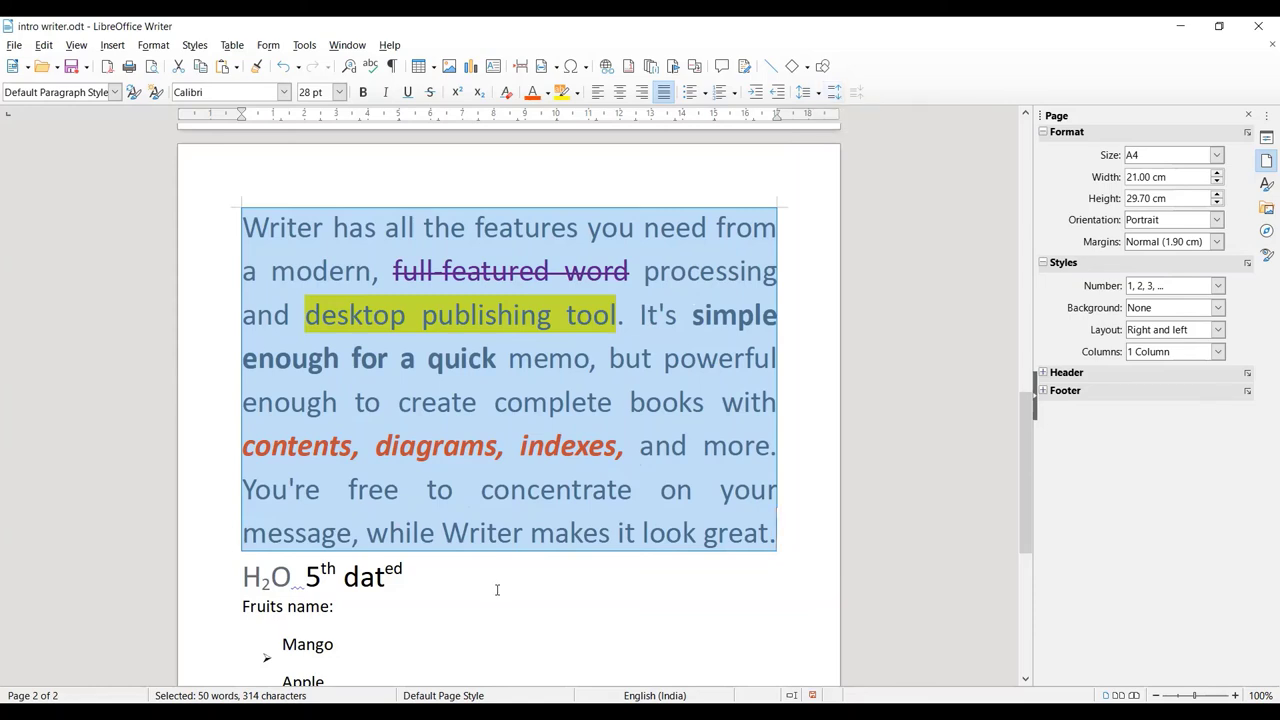
{"action": "left_click", "coordinate": [772, 515]}
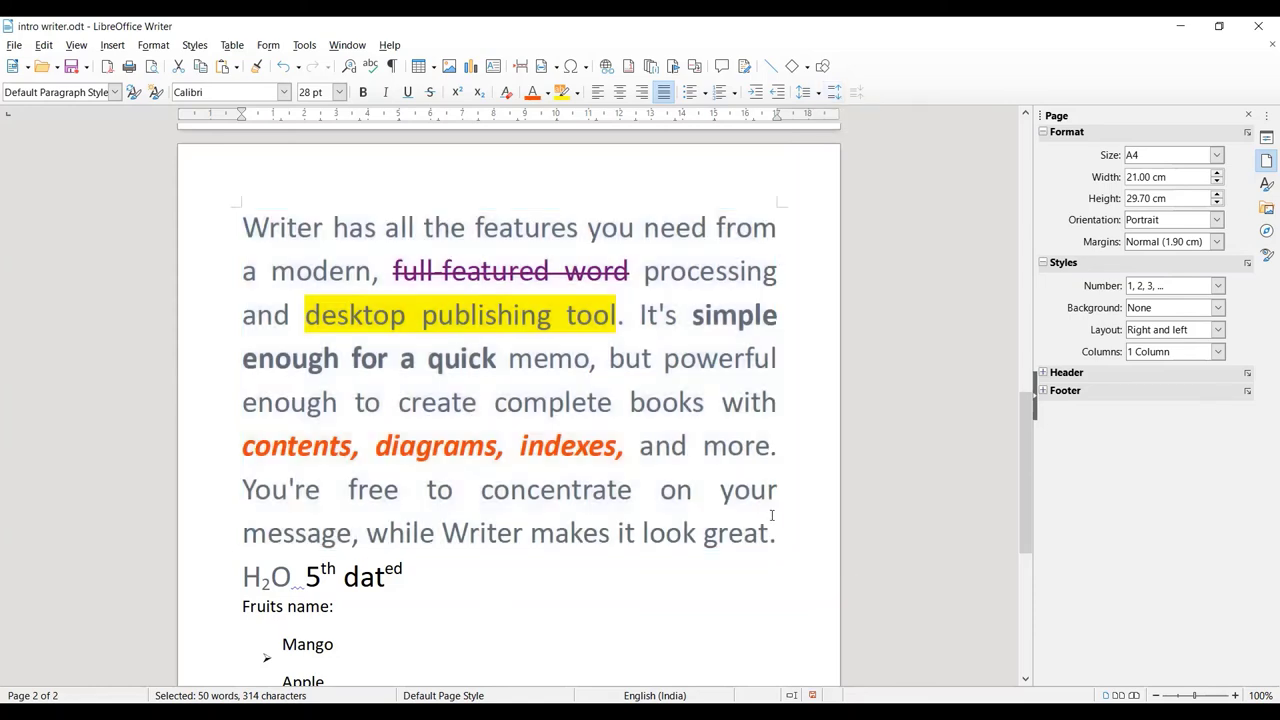
{"action": "key", "text": "Return"}
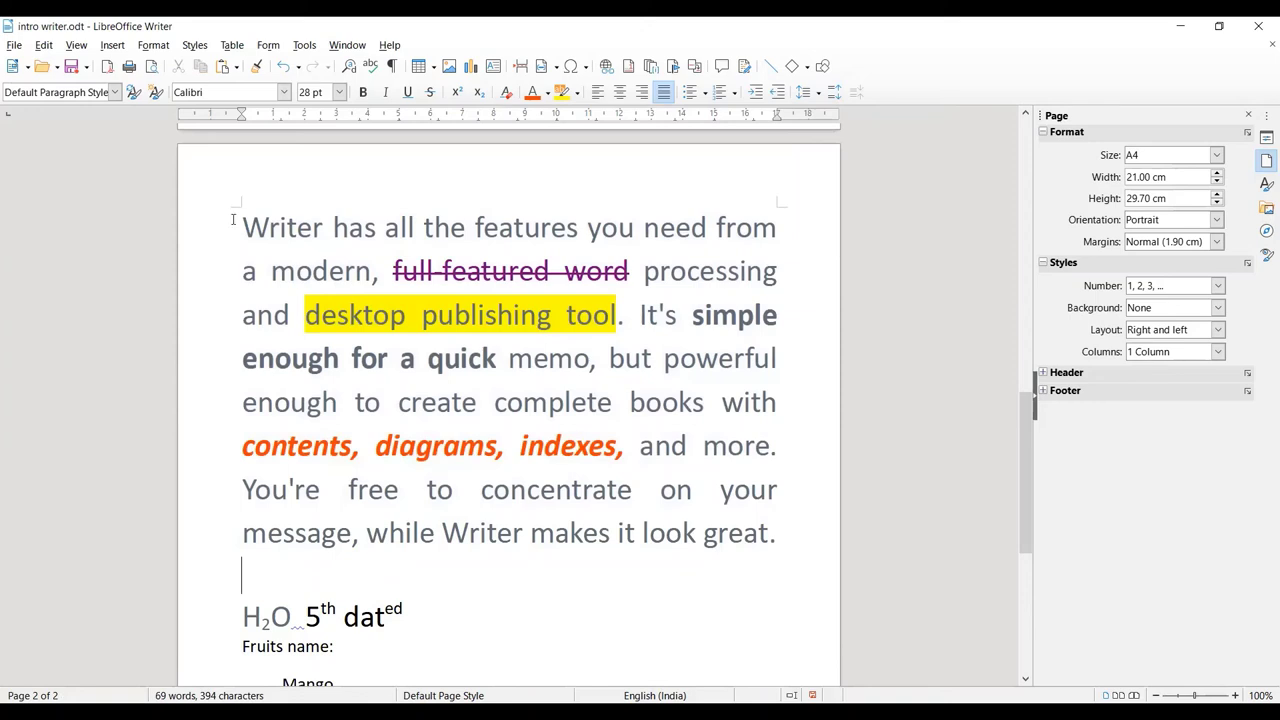
Step: Increase the paragraph spacing from the main paragraph through "Fruits name:", and decrease it from the main paragraph through the "H2O 5th dated" line
{"action": "left_click_drag", "start_coordinate": [234, 218], "coordinate": [362, 620]}
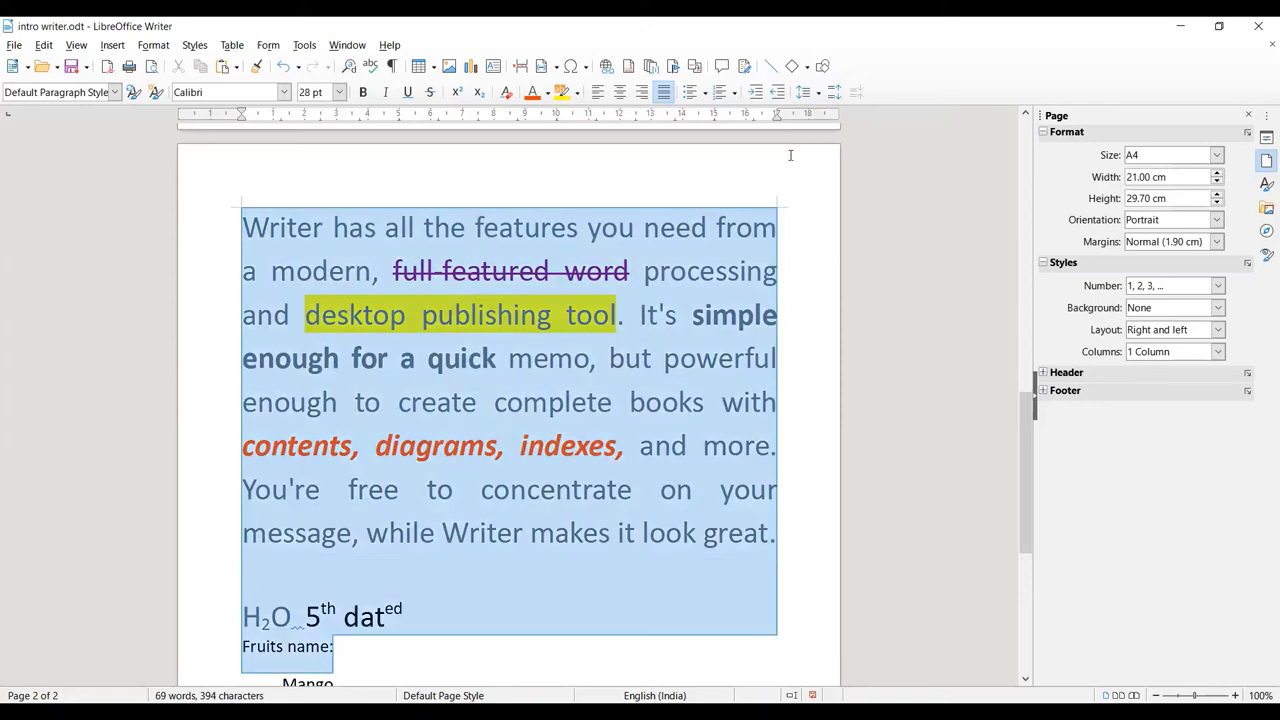
{"action": "left_click_drag", "start_coordinate": [432, 652], "coordinate": [432, 652]}
{"action": "left_click", "coordinate": [836, 93]}
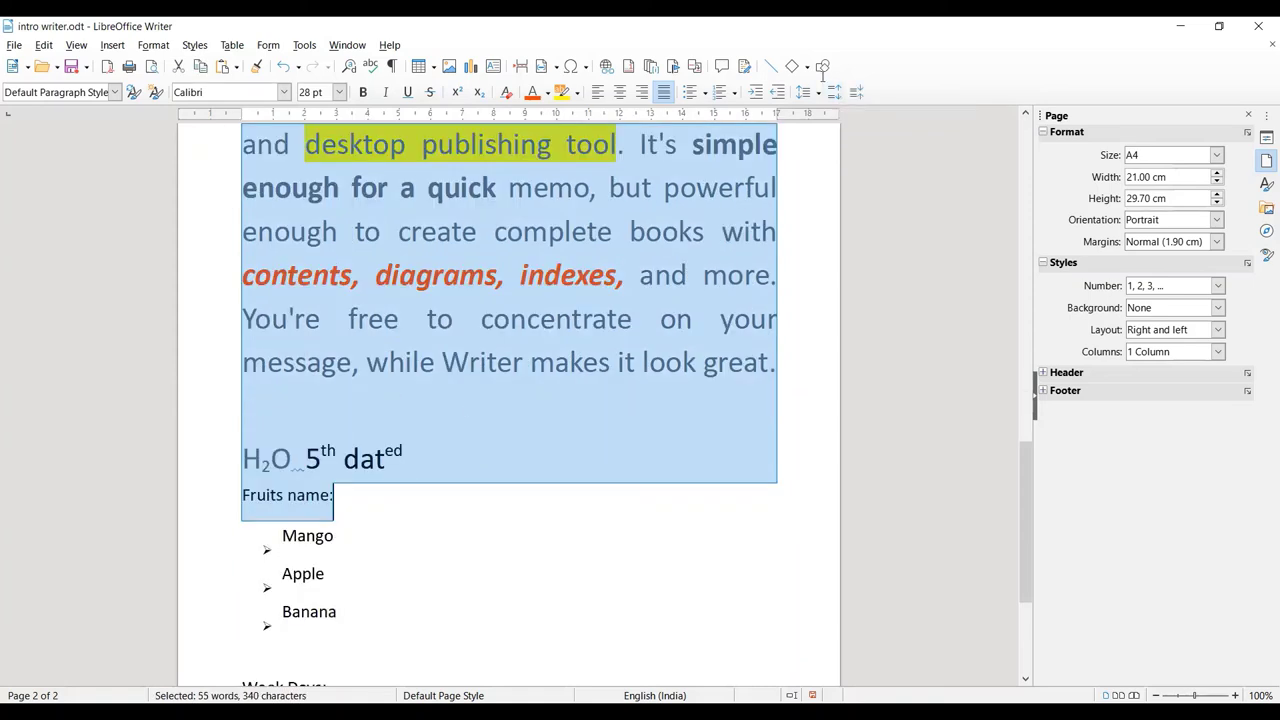
{"action": "key", "text": "Up"}
{"action": "key", "text": "Up"}
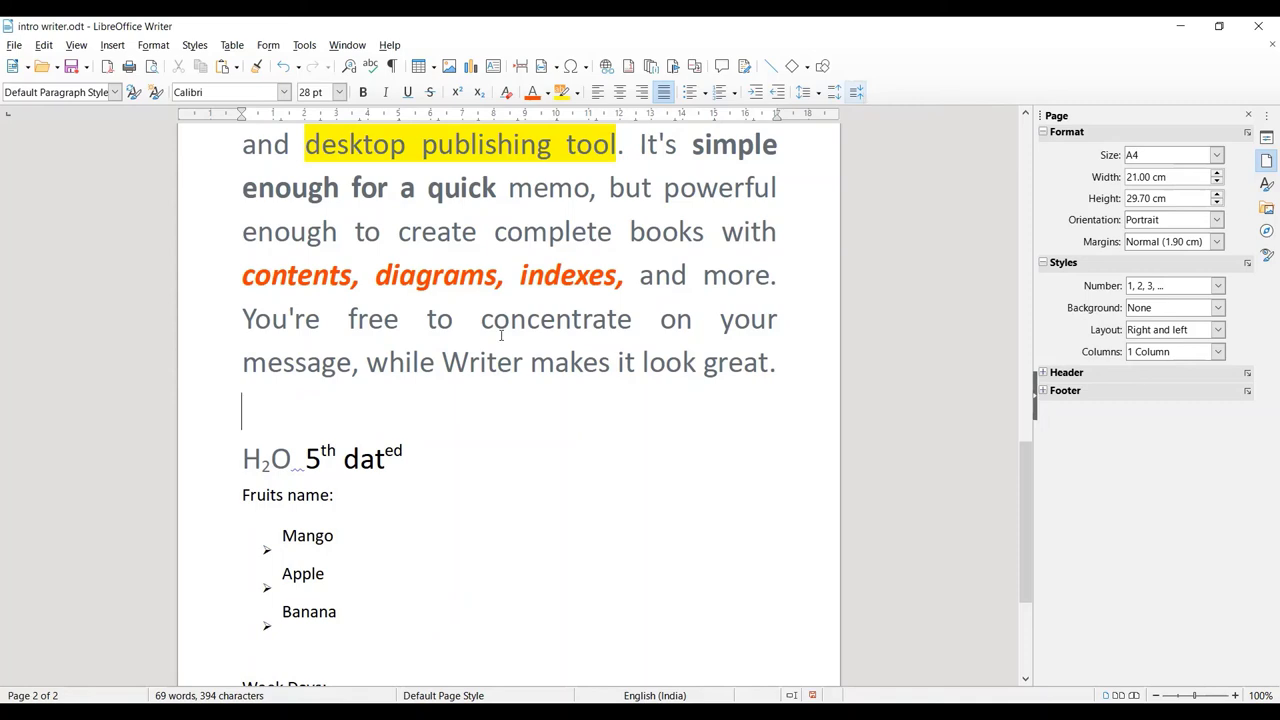
{"action": "left_click_drag", "start_coordinate": [228, 273], "coordinate": [430, 471]}
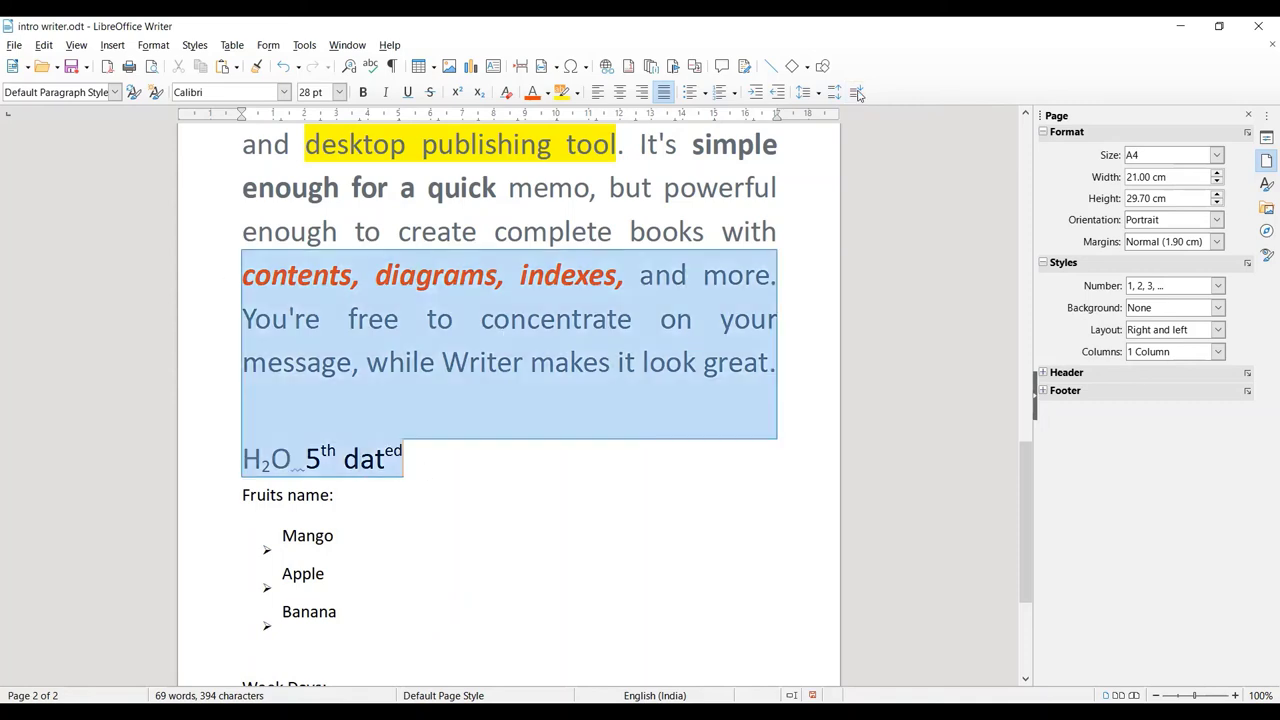
{"action": "left_click", "coordinate": [858, 93]}
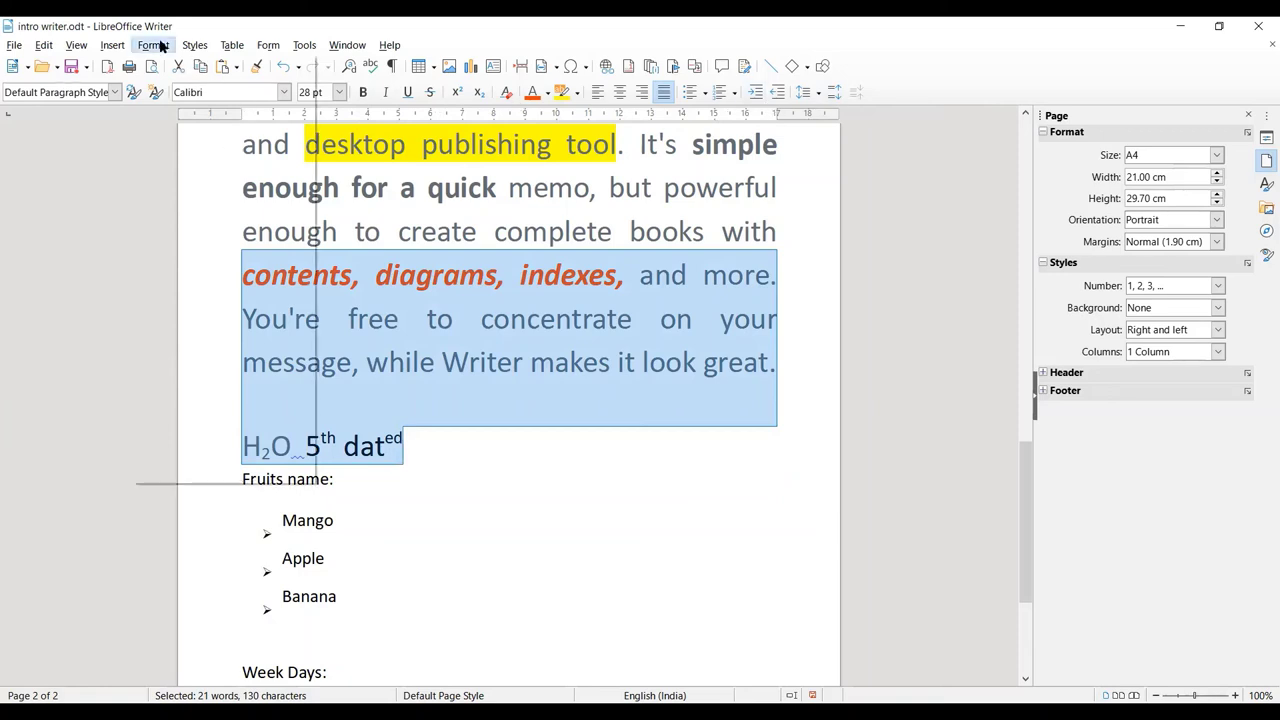
{"action": "left_click", "coordinate": [160, 45]}
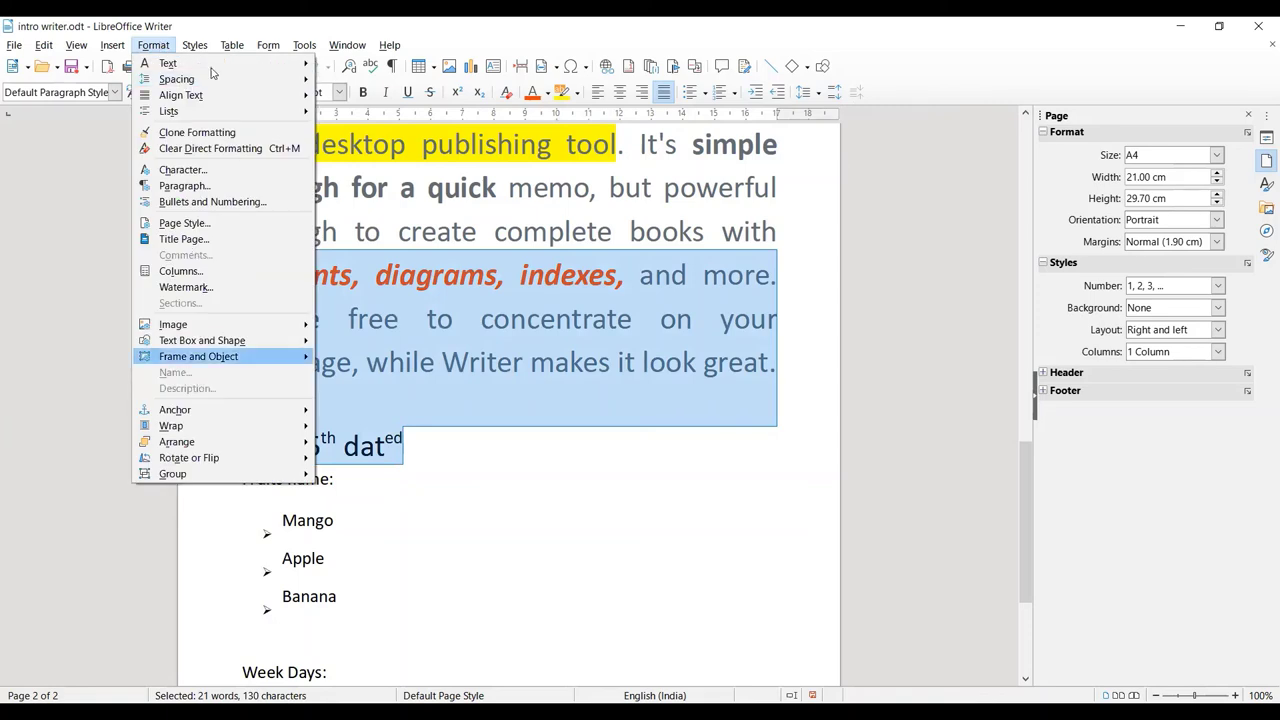
{"action": "mouse_move", "coordinate": [202, 345]}
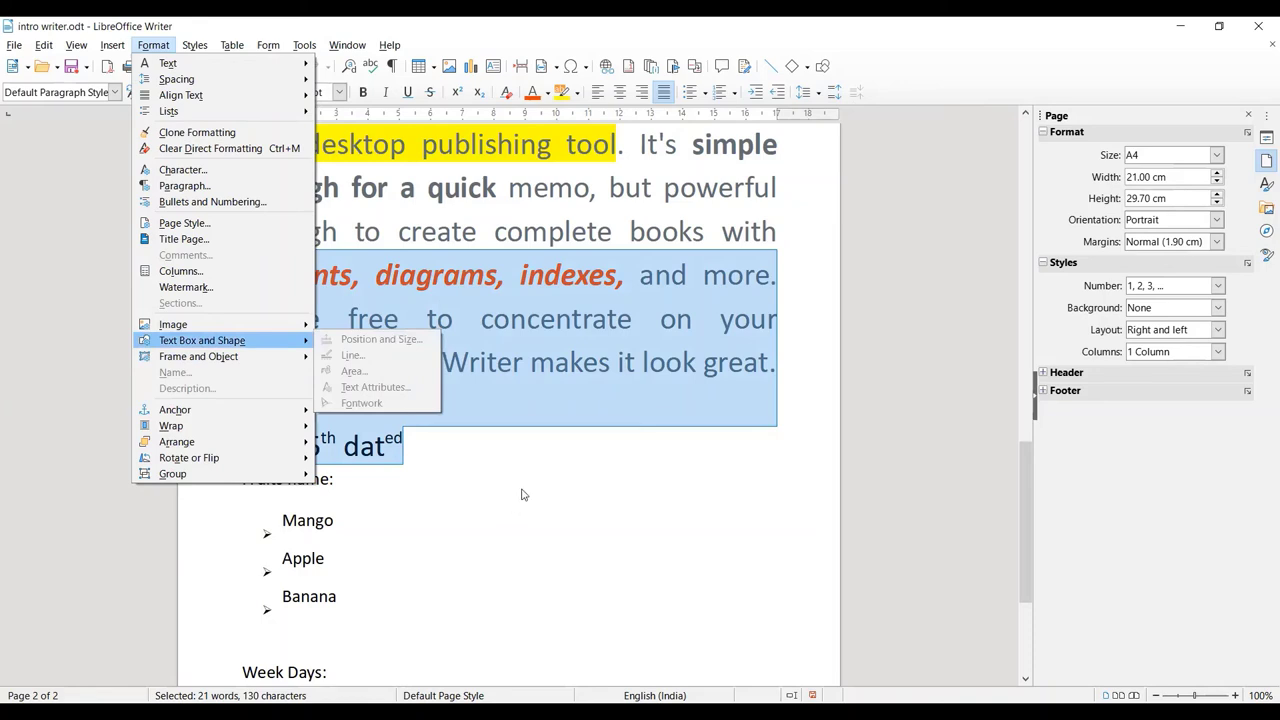
{"action": "left_click", "coordinate": [495, 451]}
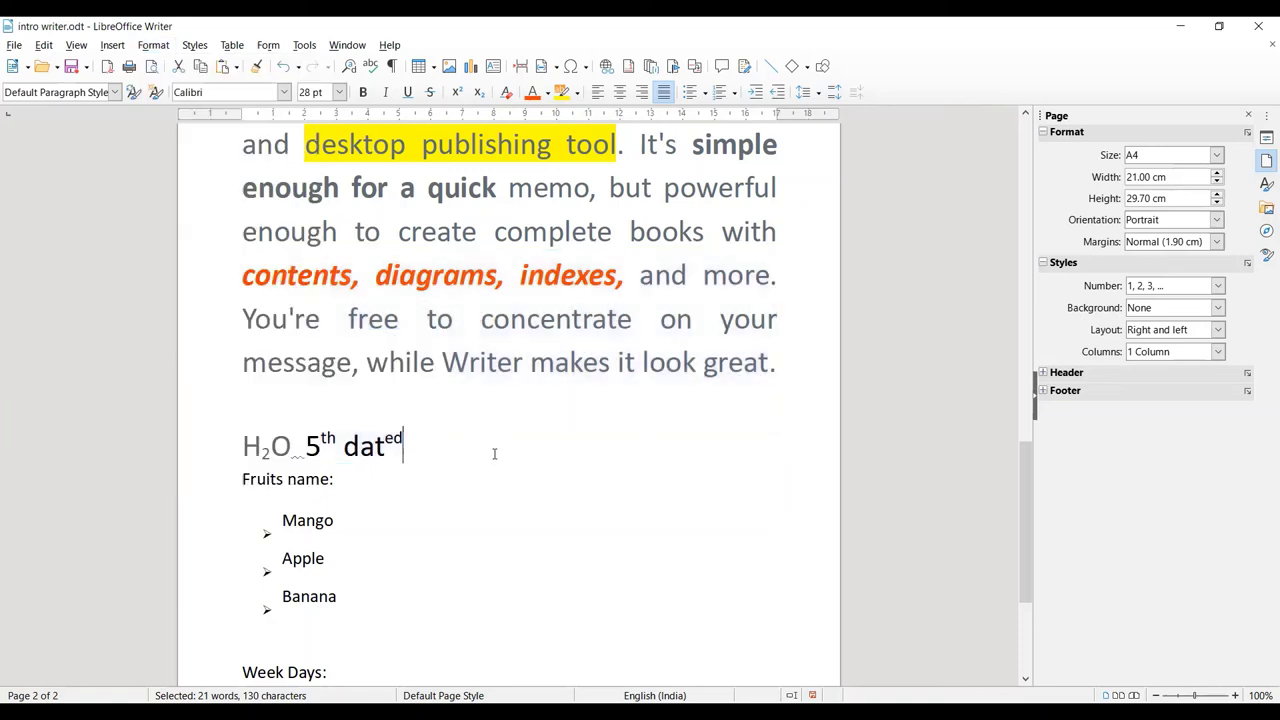
{"action": "left_click", "coordinate": [258, 404]}
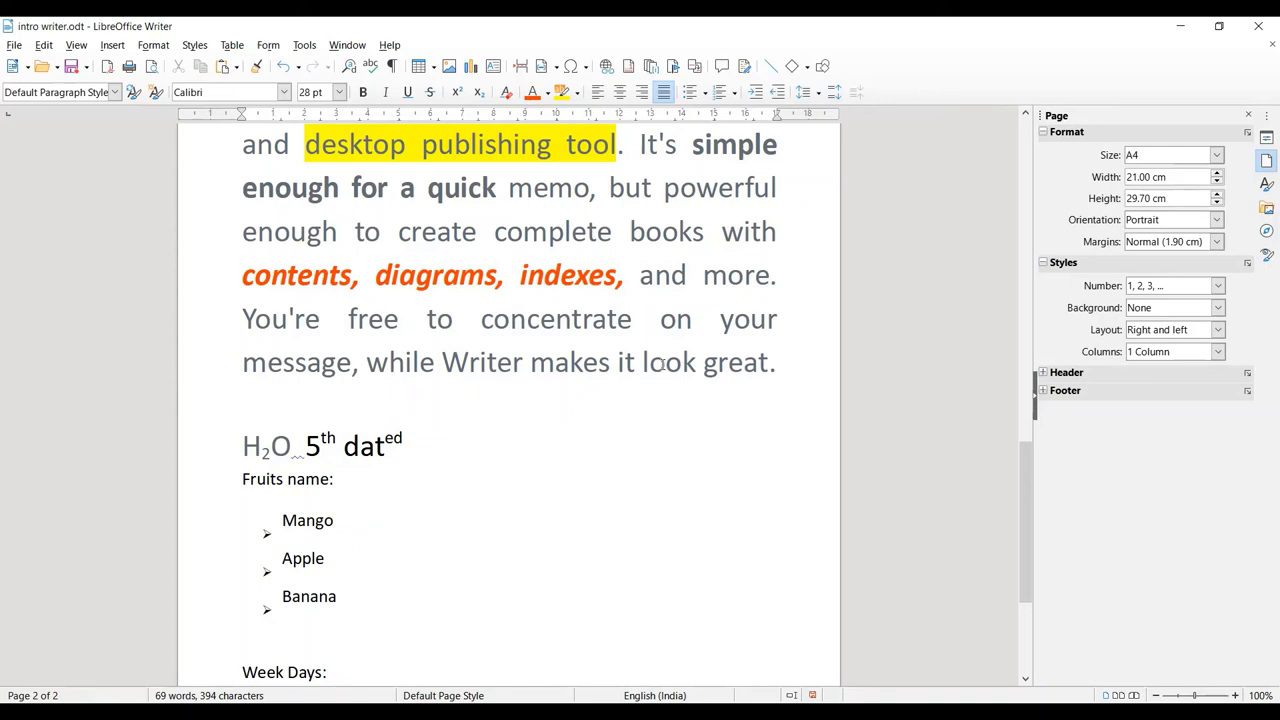
{"action": "left_click", "coordinate": [153, 45]}
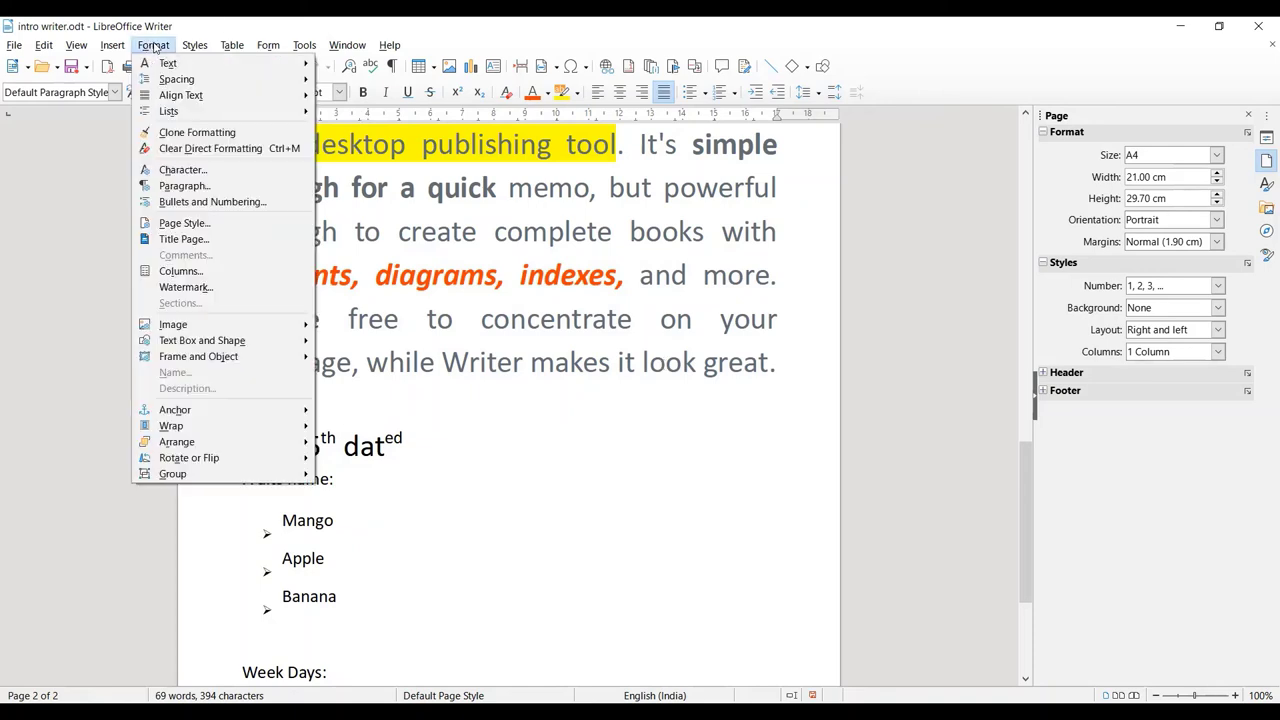
{"action": "mouse_move", "coordinate": [168, 67]}
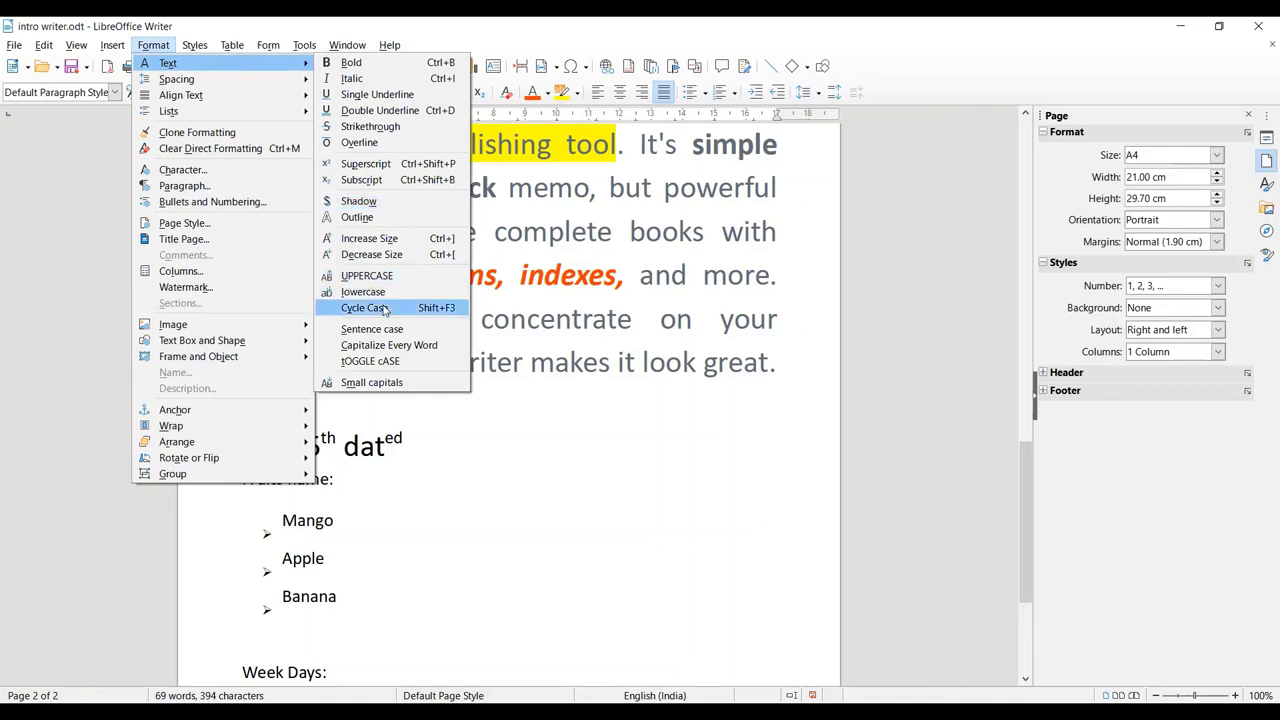
{"action": "left_click", "coordinate": [388, 362]}
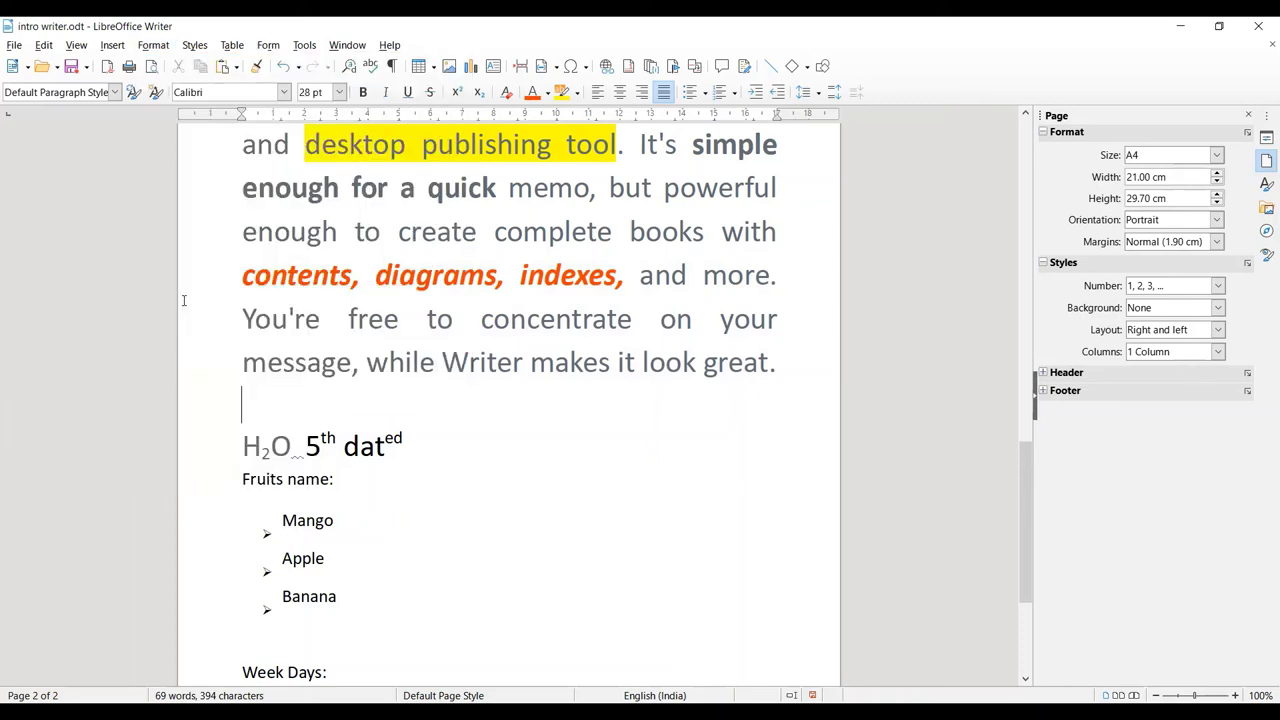
Step: Convert "You're free to concentrate" in the main paragraph to uppercase and change it to lowercase
{"action": "double_click", "coordinate": [286, 325]}
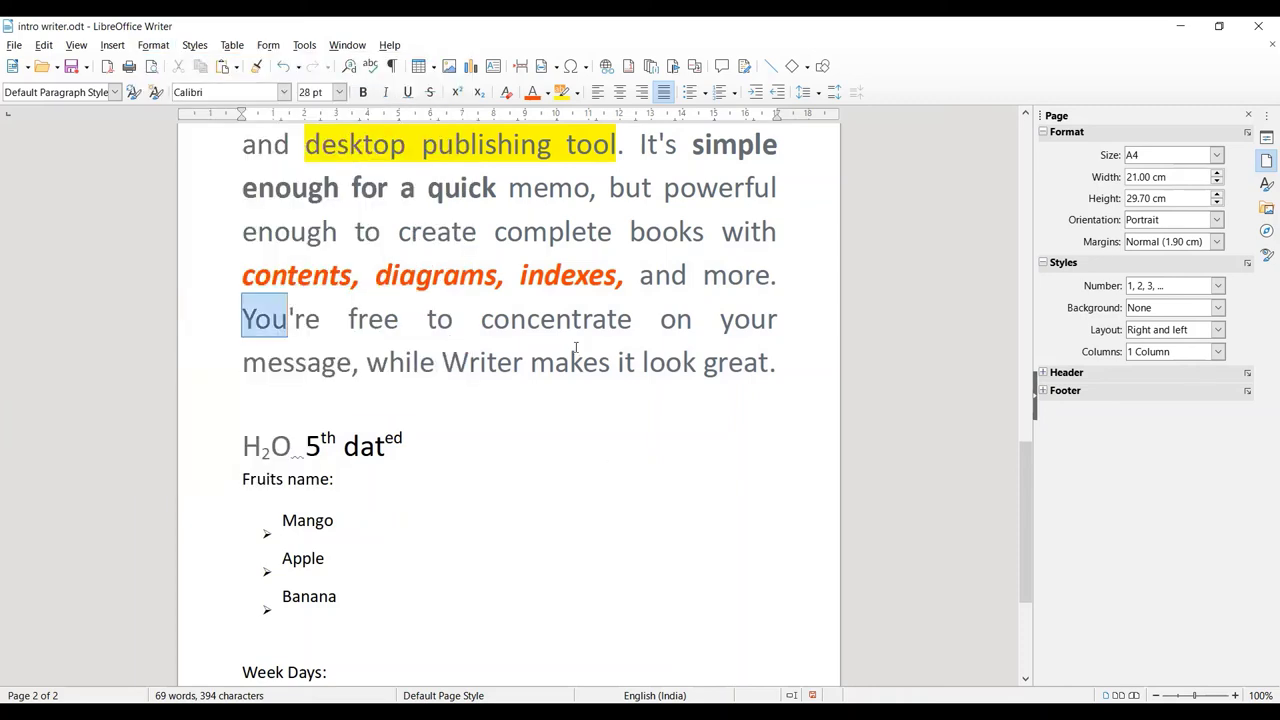
{"action": "left_click", "coordinate": [632, 328], "text": "shift"}
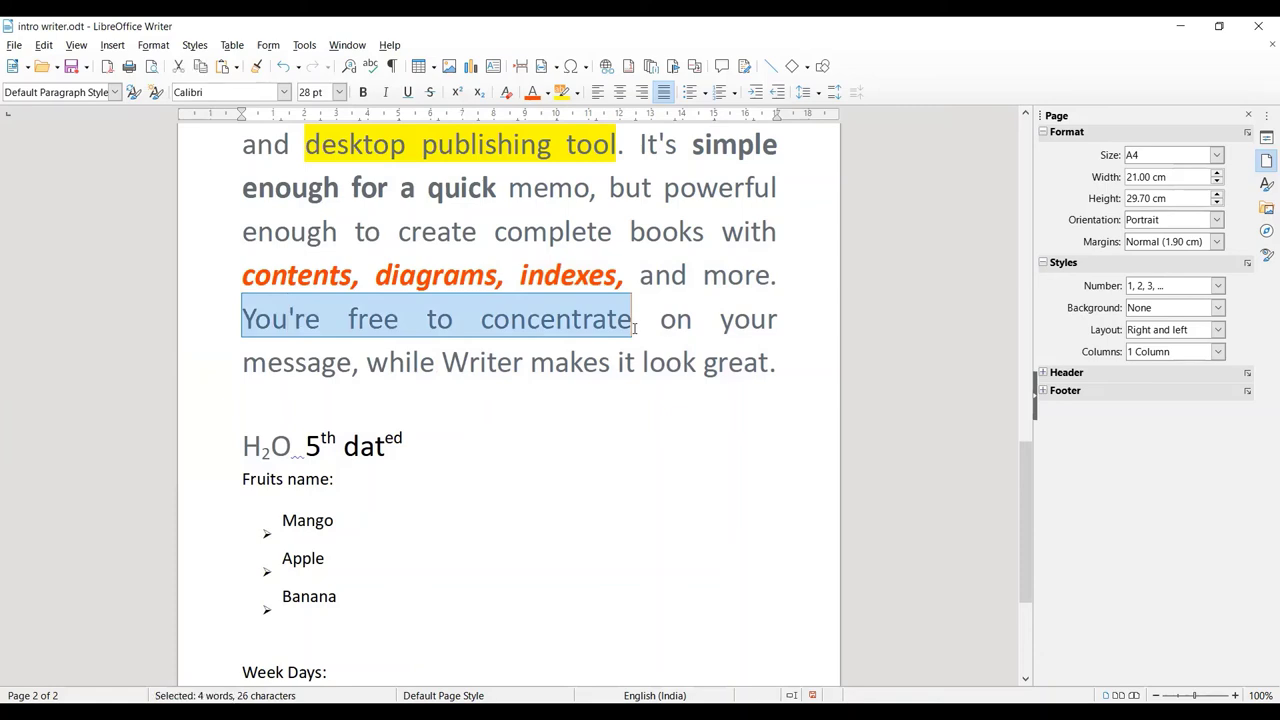
{"action": "left_click", "coordinate": [152, 46]}
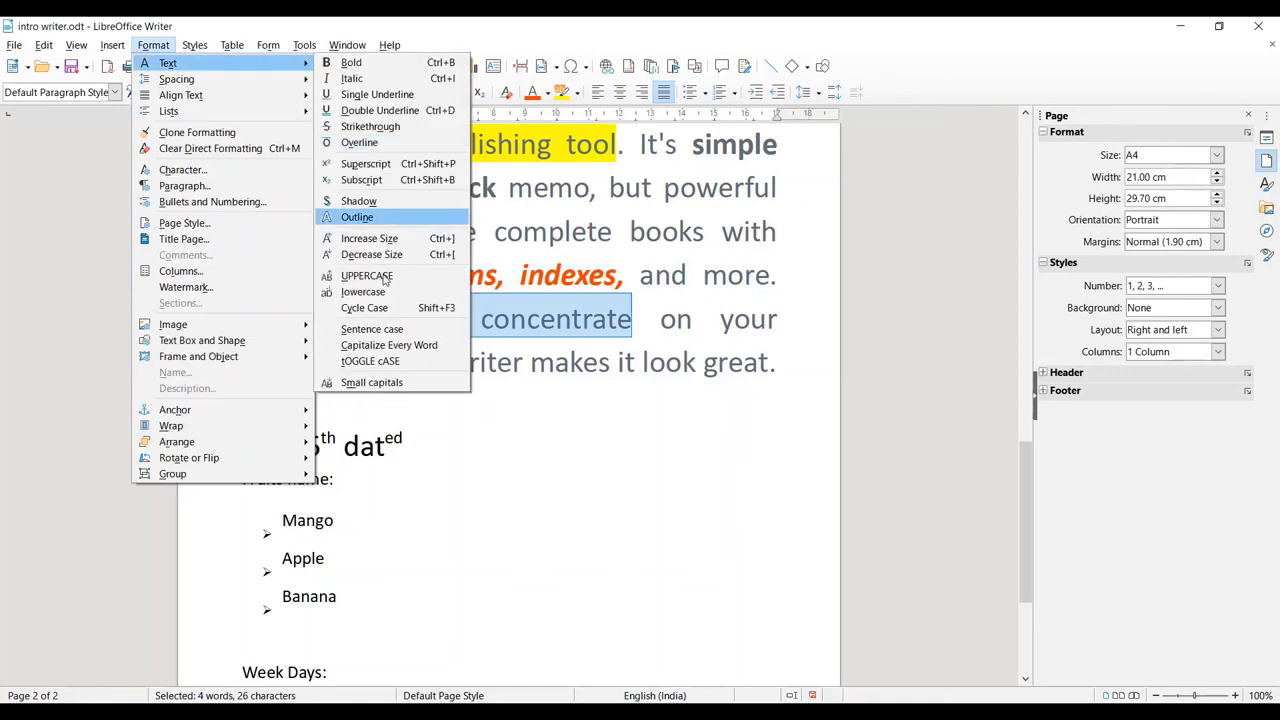
{"action": "left_click", "coordinate": [385, 276]}
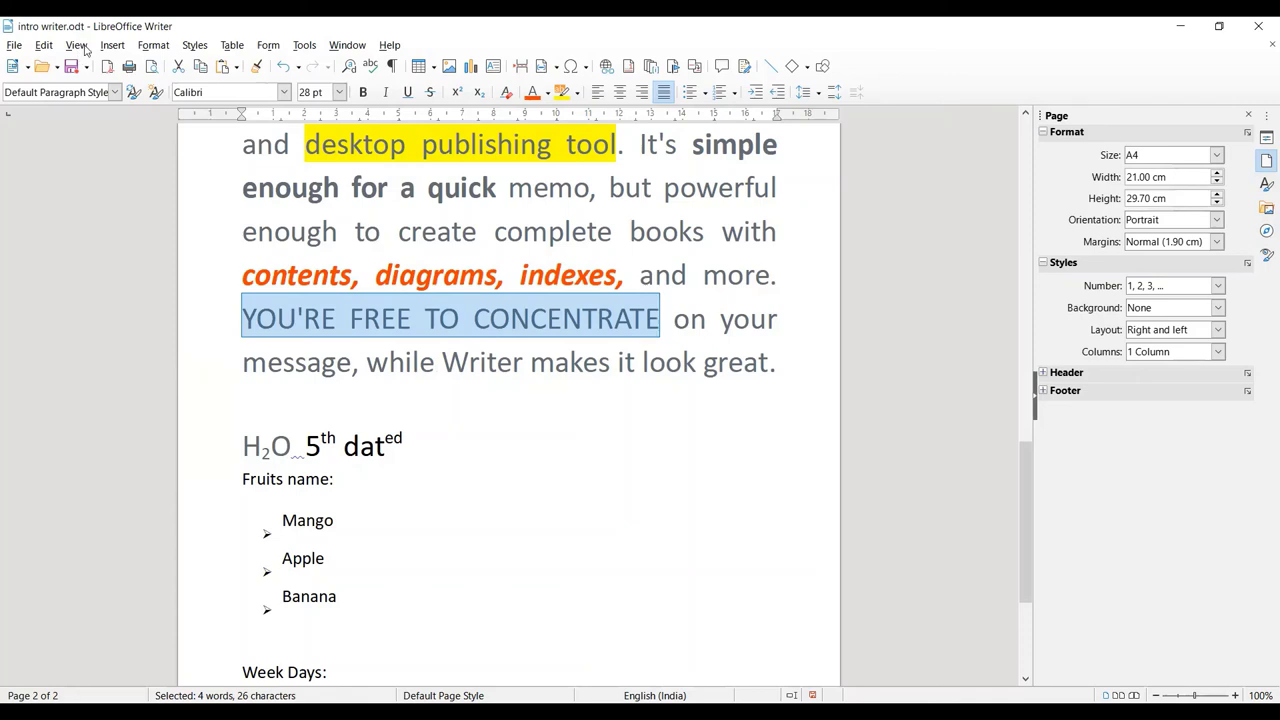
{"action": "left_click", "coordinate": [153, 46]}
{"action": "mouse_move", "coordinate": [226, 68]}
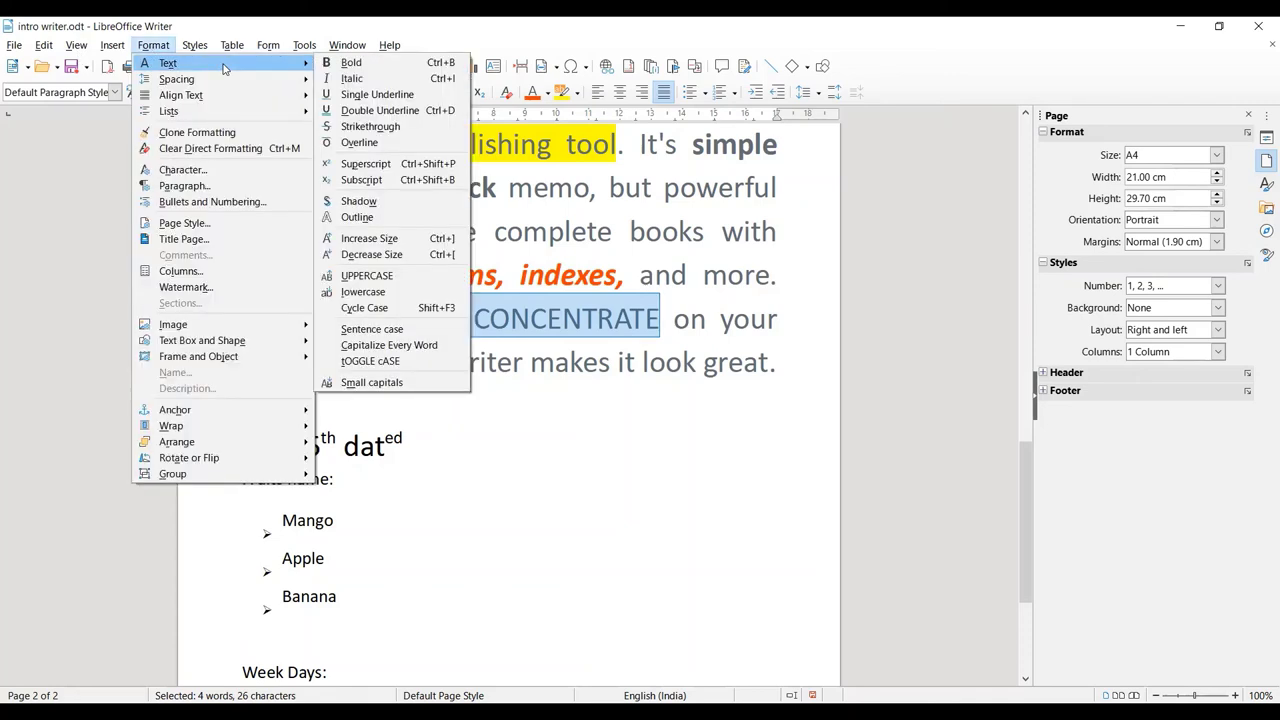
{"action": "left_click", "coordinate": [363, 291]}
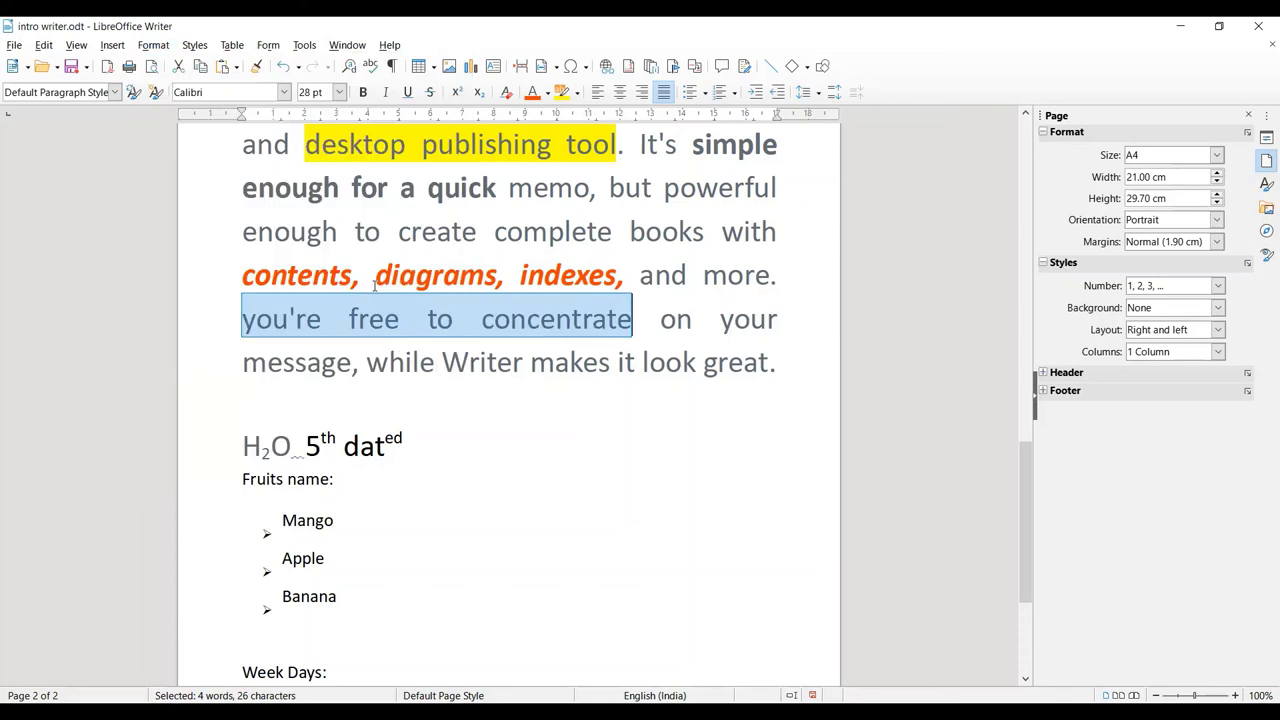
Step: Try applying sentence case to the lowercase phrase "you're free to concentrate" twice and clear the selection
{"action": "left_click", "coordinate": [152, 46]}
{"action": "mouse_move", "coordinate": [300, 64]}
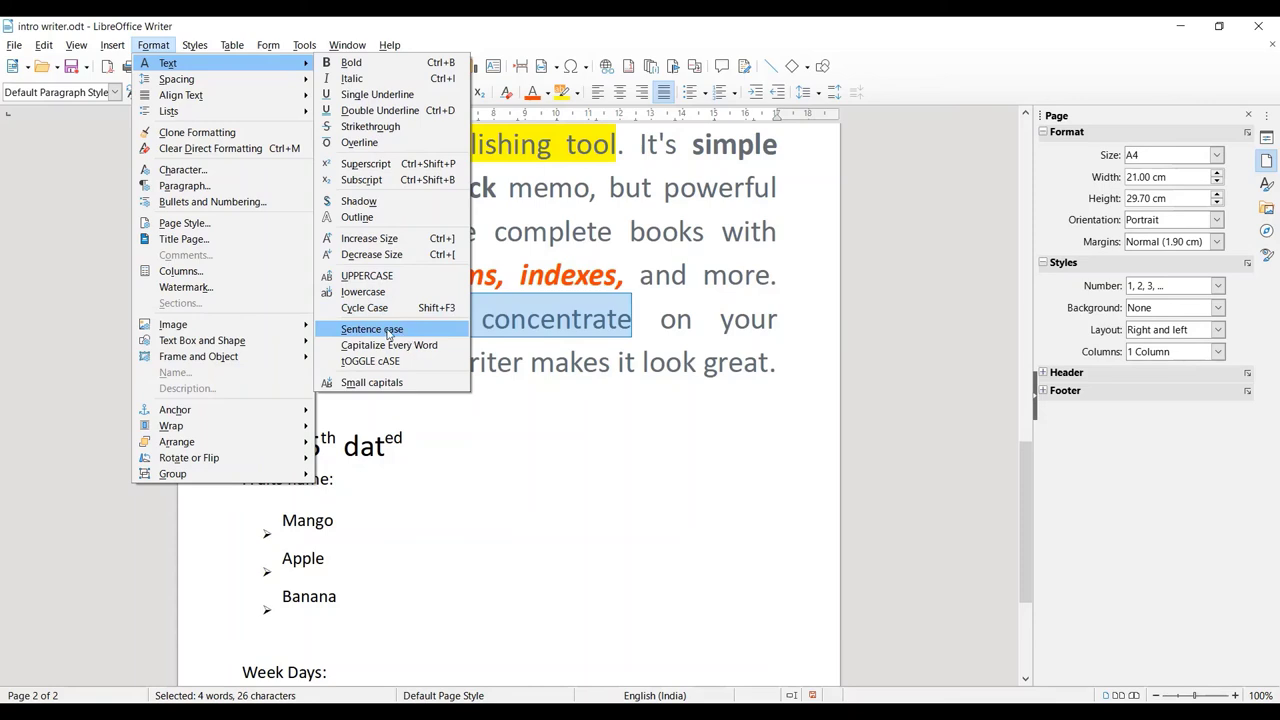
{"action": "left_click", "coordinate": [386, 333]}
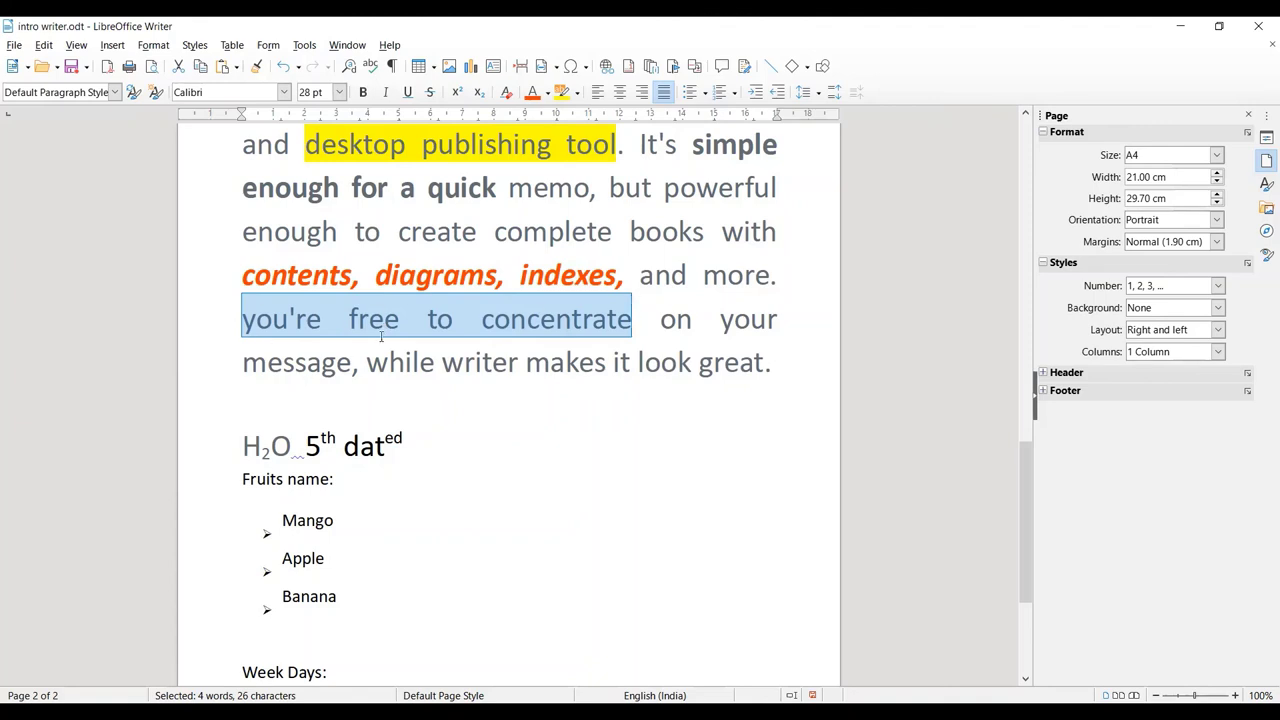
{"action": "left_click", "coordinate": [153, 45]}
{"action": "mouse_move", "coordinate": [168, 63]}
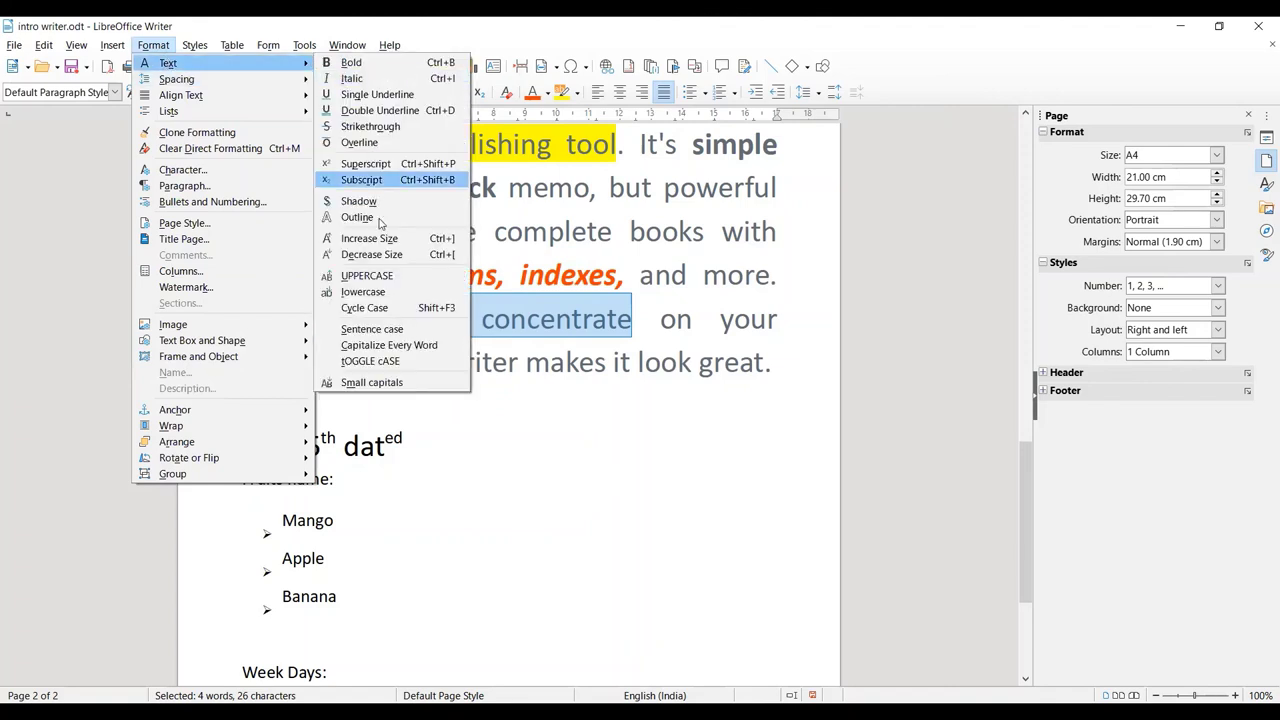
{"action": "left_click", "coordinate": [376, 330]}
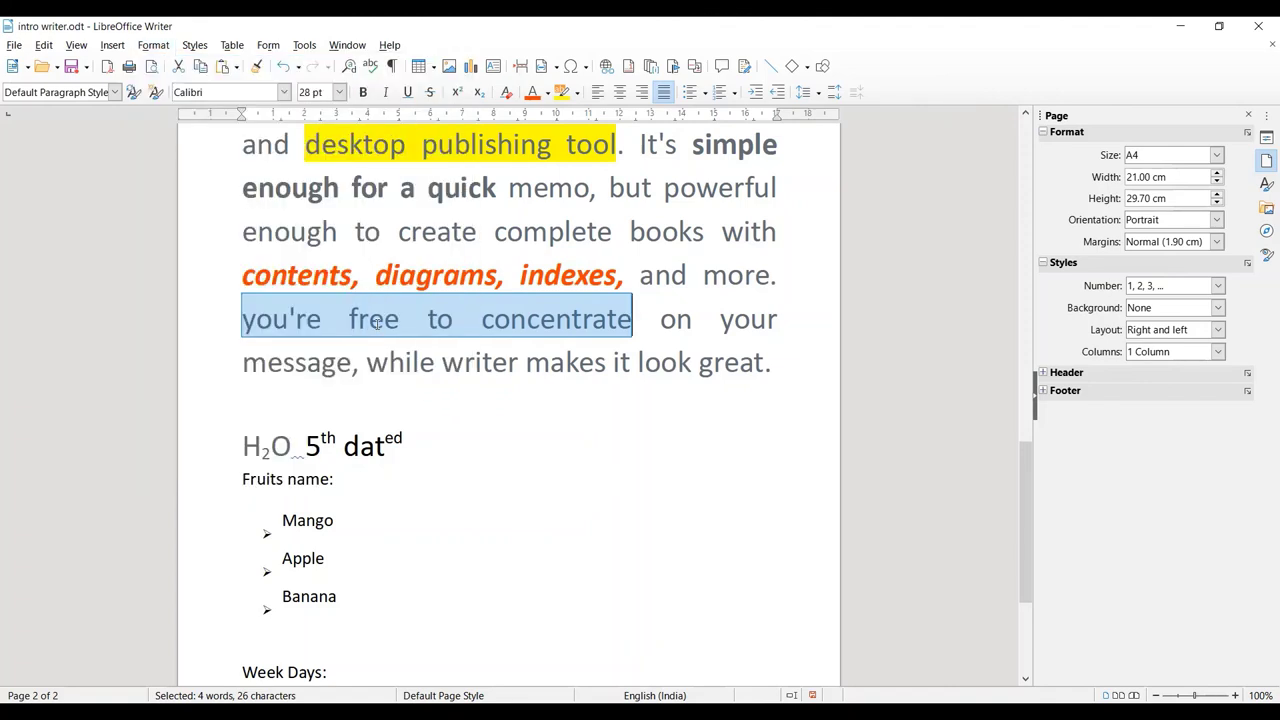
{"action": "left_click", "coordinate": [532, 350]}
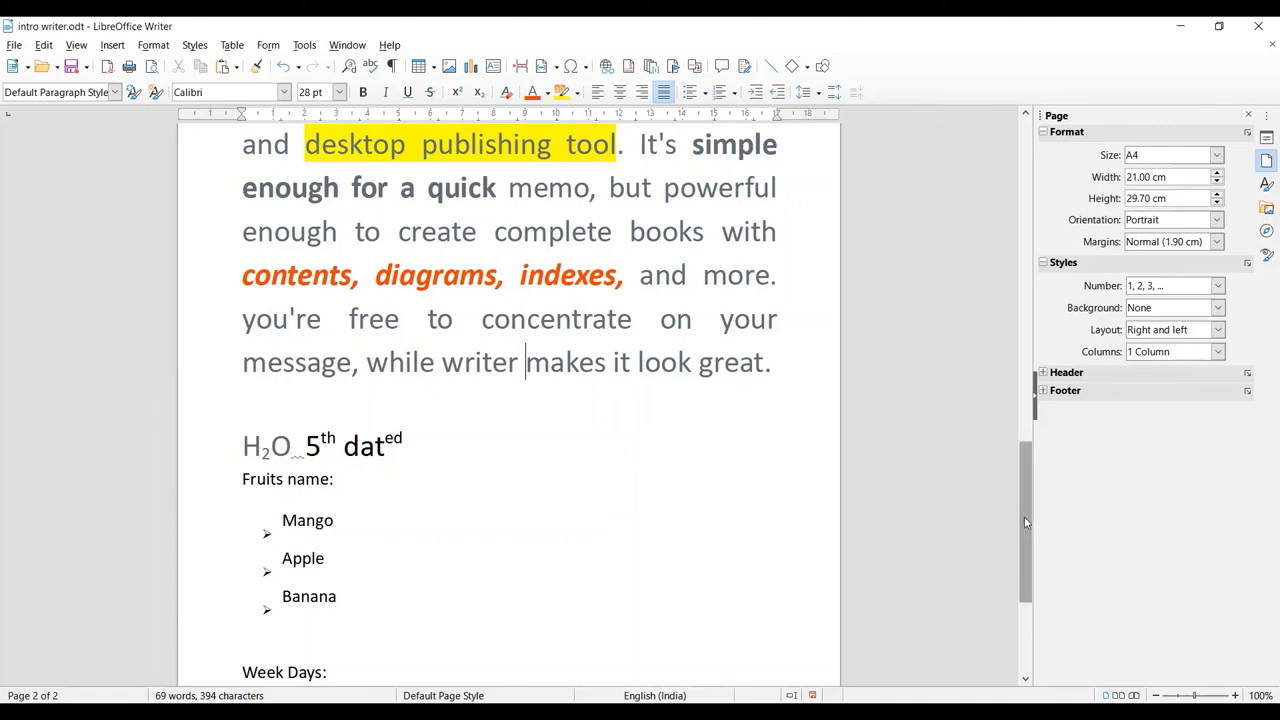
Step: Replace the capital W of "Writer" at the start of the main paragraph with a lowercase w
{"action": "left_click_drag", "start_coordinate": [1025, 533], "coordinate": [1025, 476]}
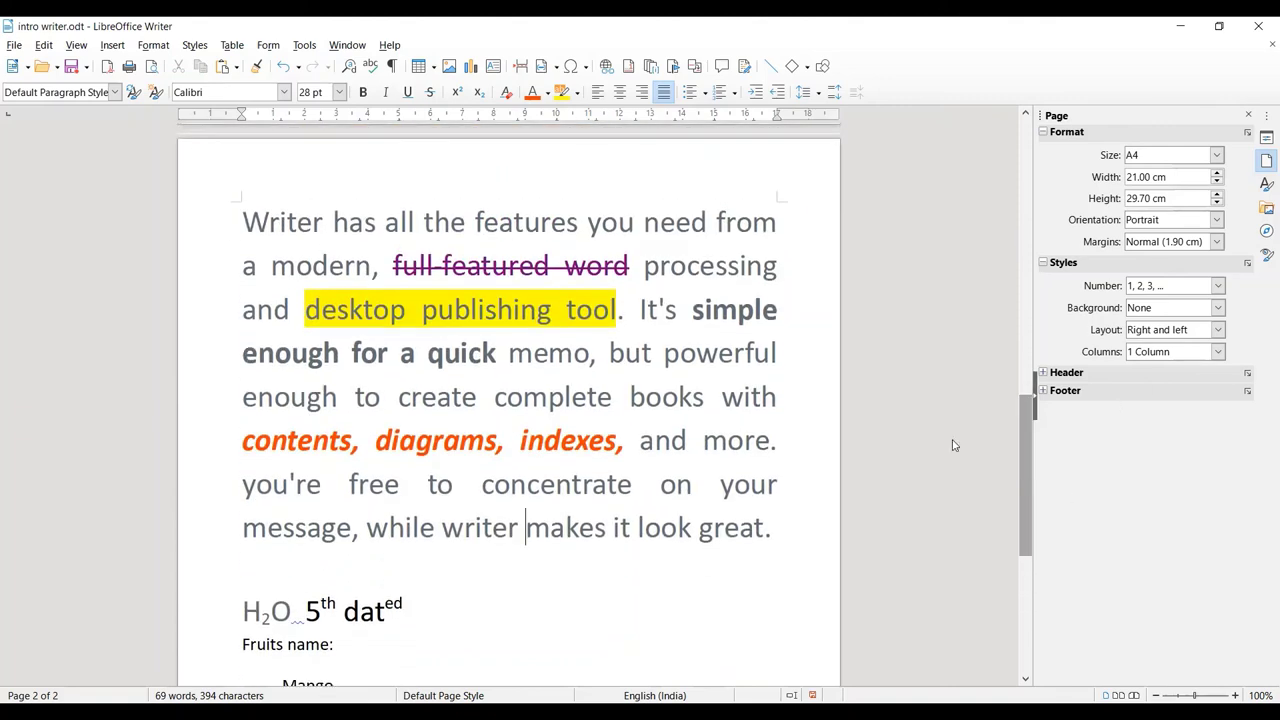
{"action": "left_click", "coordinate": [270, 222]}
{"action": "key", "text": "BackSpace"}
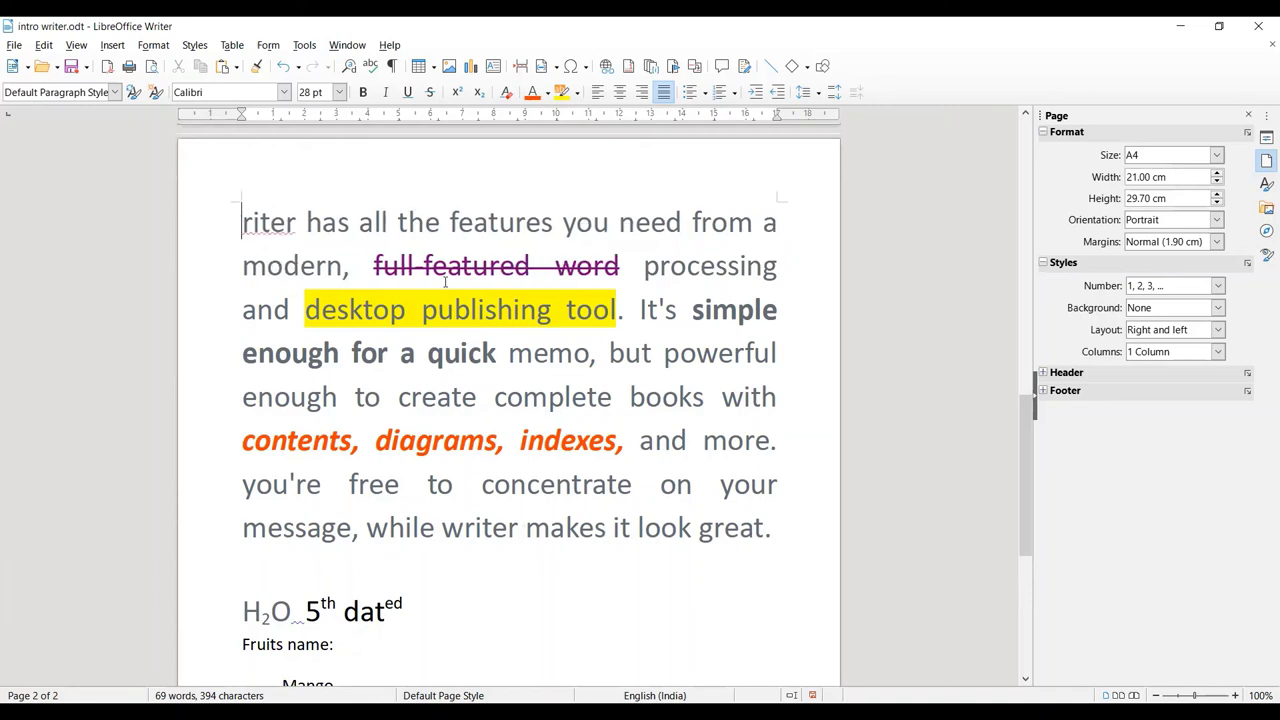
{"action": "type", "text": "w"}
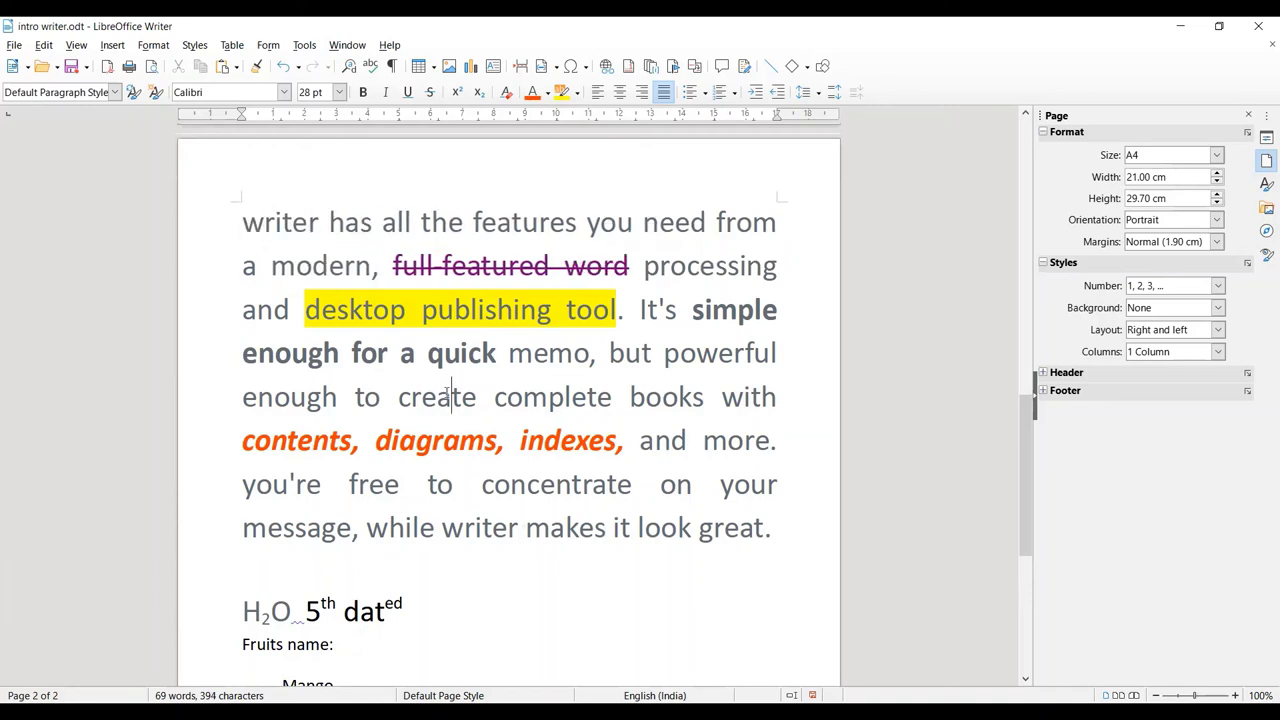
Step: Apply sentence case to the words "writer has all the features" at the start of the main paragraph
{"action": "key", "text": "Left"}
{"action": "key", "text": "shift+Right"}
{"action": "key", "text": "shift+Right"}
{"action": "key", "text": "shift+Right"}
{"action": "key", "text": "shift+Right"}
{"action": "key", "text": "shift+Right"}
{"action": "key", "text": "shift+Right"}
{"action": "key", "text": "shift+Right"}
{"action": "key", "text": "shift+Right"}
{"action": "key", "text": "shift+Right"}
{"action": "key", "text": "shift+Right"}
{"action": "key", "text": "shift+Right"}
{"action": "key", "text": "shift+Right"}
{"action": "key", "text": "shift+Right"}
{"action": "key", "text": "shift+Right"}
{"action": "key", "text": "shift+Right"}
{"action": "key", "text": "shift+Right"}
{"action": "key", "text": "shift+Right"}
{"action": "key", "text": "shift+Right"}
{"action": "key", "text": "shift+Right"}
{"action": "key", "text": "shift+Right"}
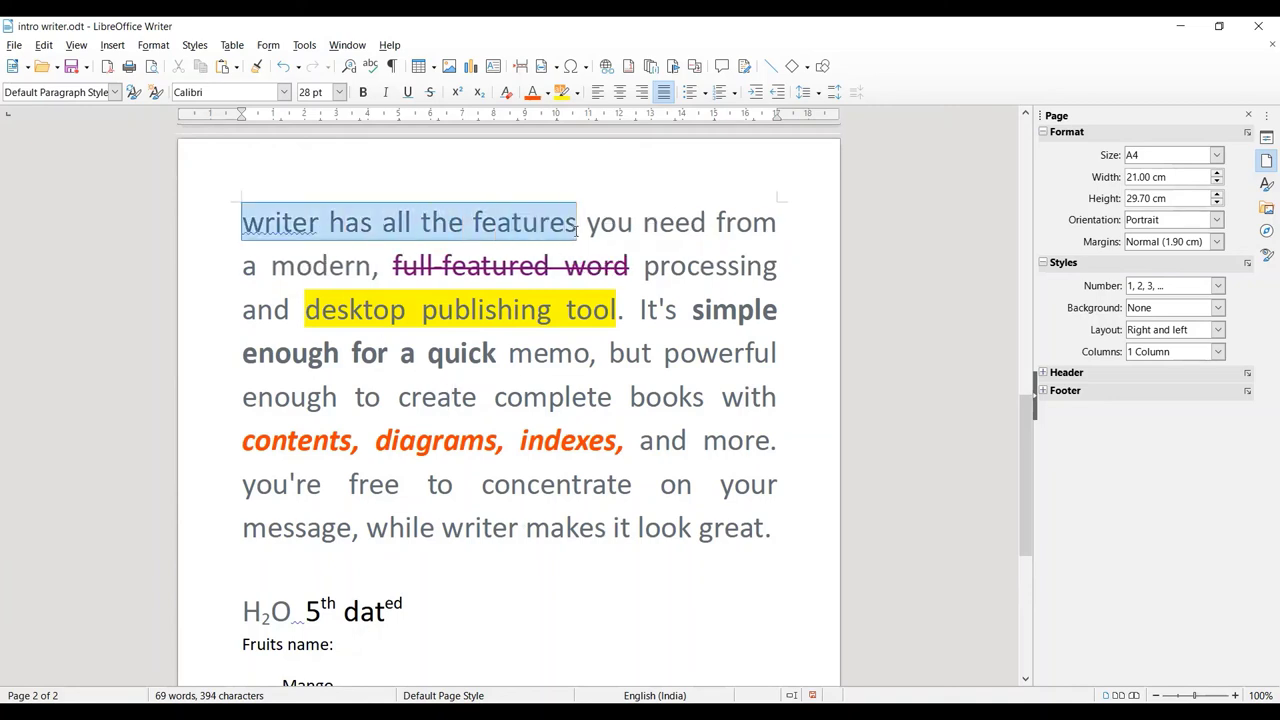
{"action": "left_click", "coordinate": [155, 45]}
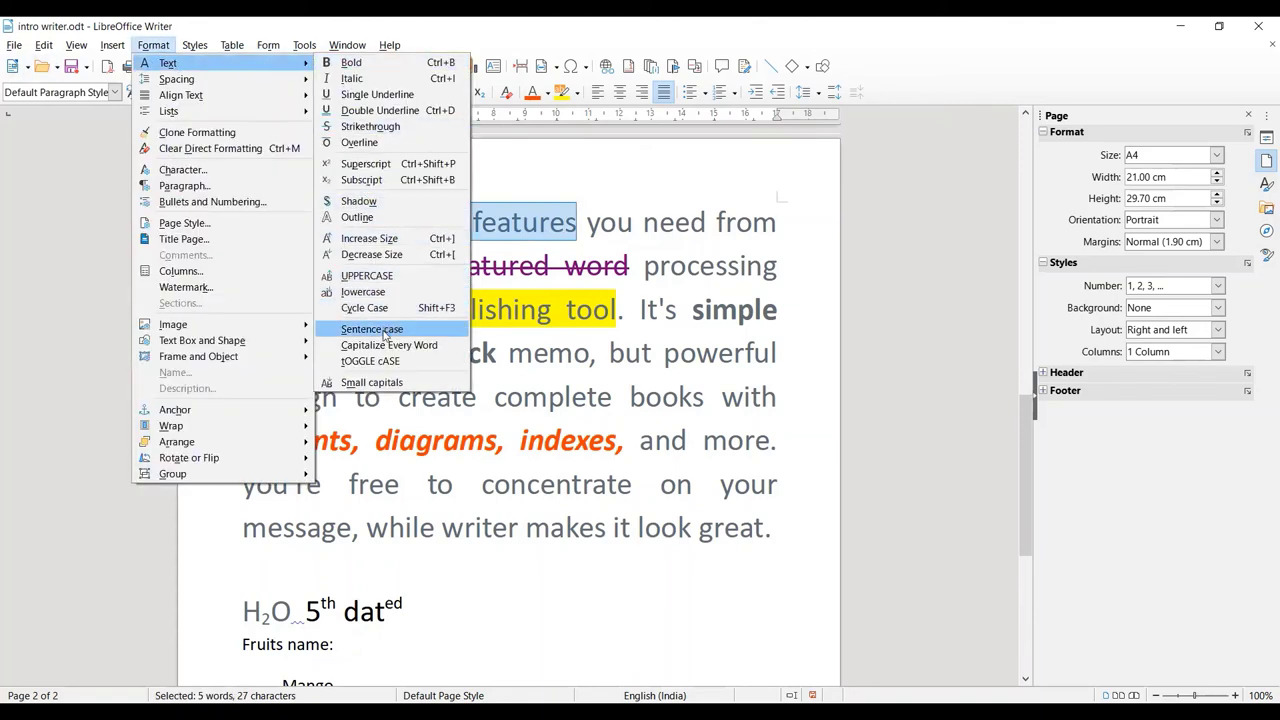
{"action": "left_click", "coordinate": [384, 330]}
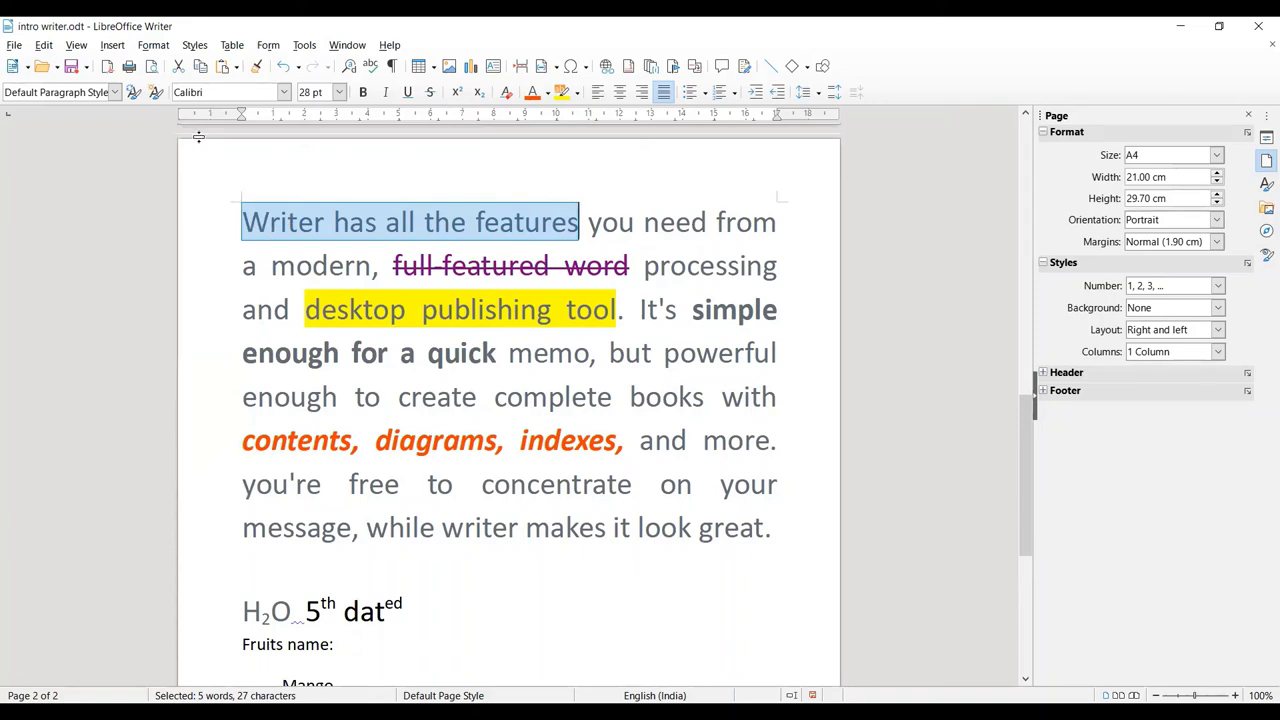
Step: Capitalize every word of "Writer has all the features" at the start of the main paragraph and apply toggle case to it
{"action": "left_click", "coordinate": [142, 42]}
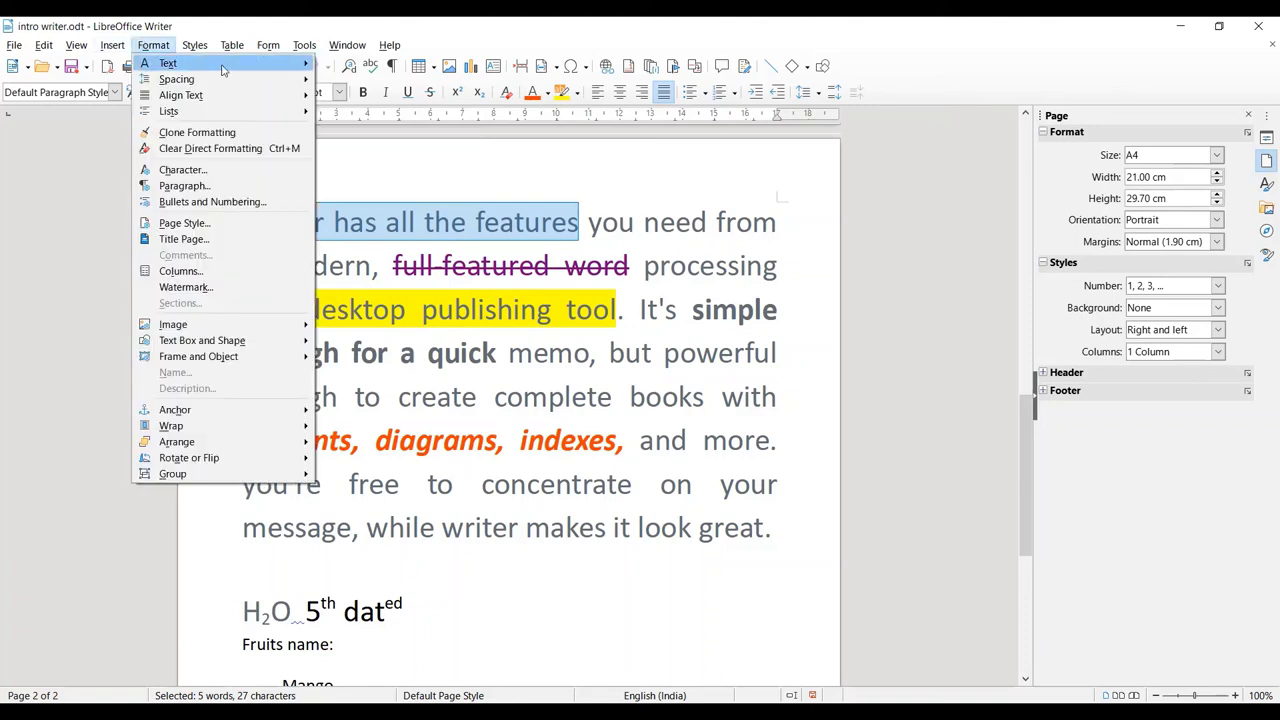
{"action": "mouse_move", "coordinate": [165, 63]}
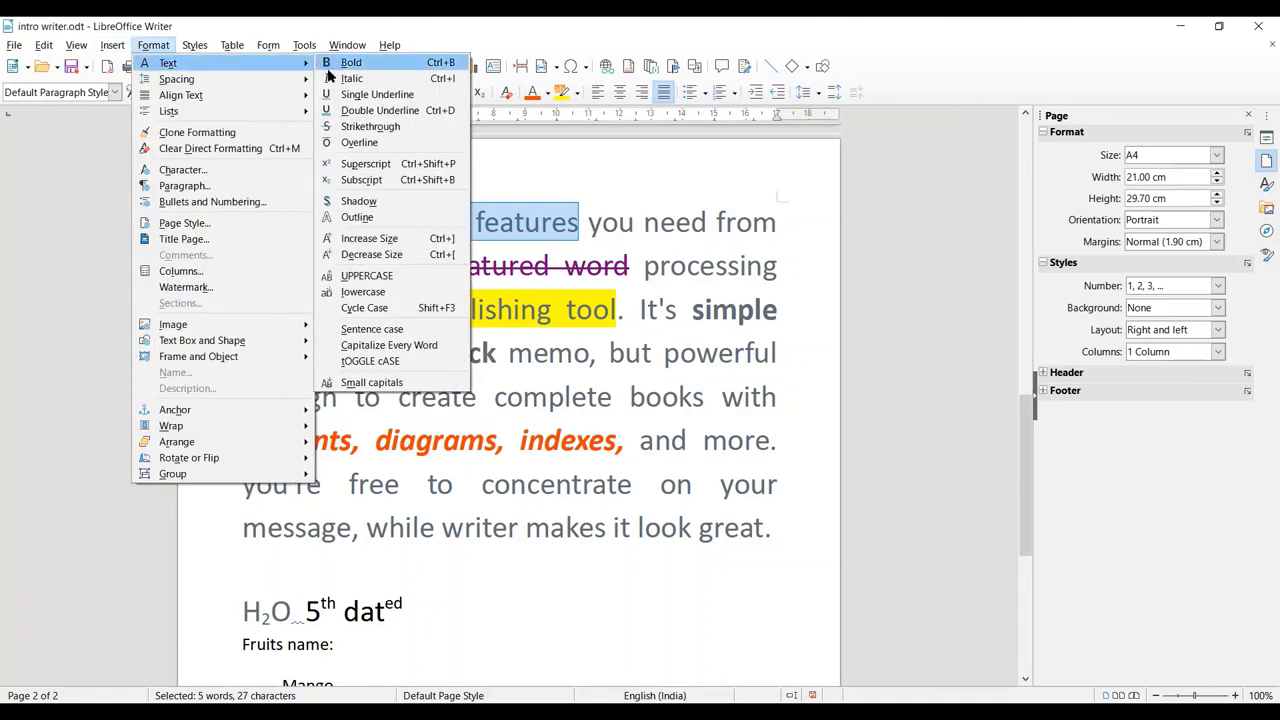
{"action": "left_click", "coordinate": [403, 345]}
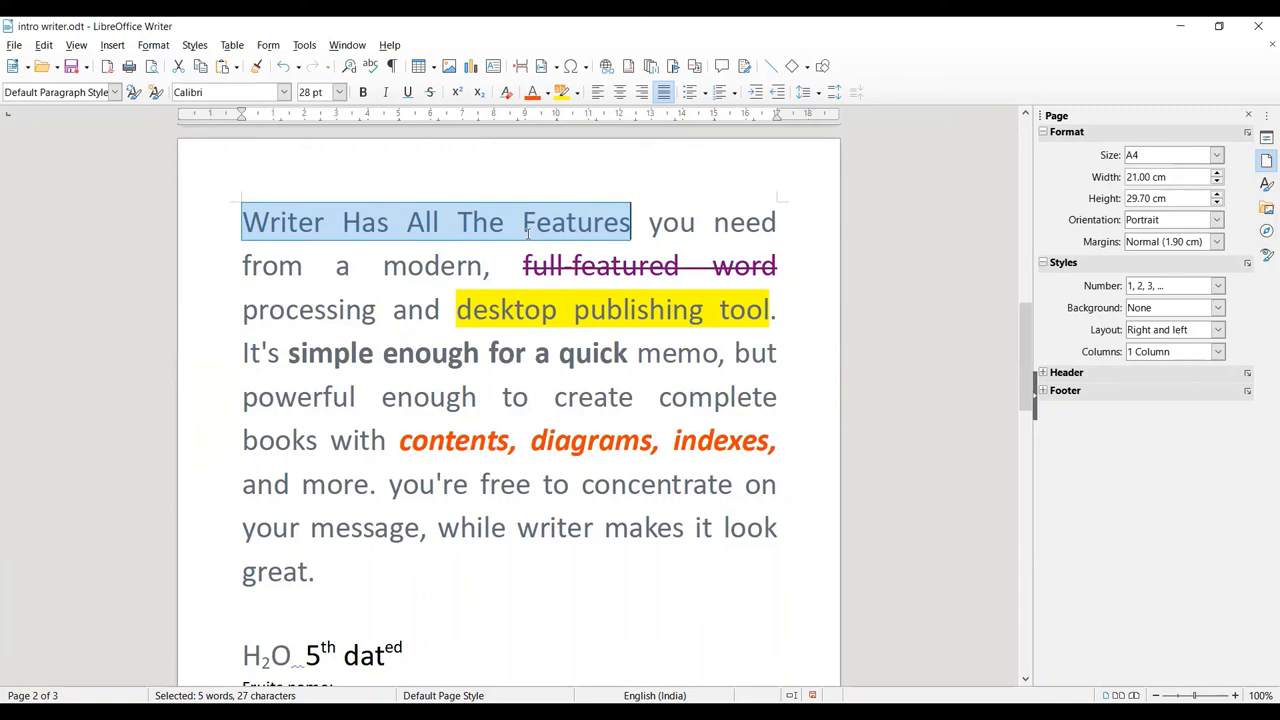
{"action": "left_click", "coordinate": [153, 46]}
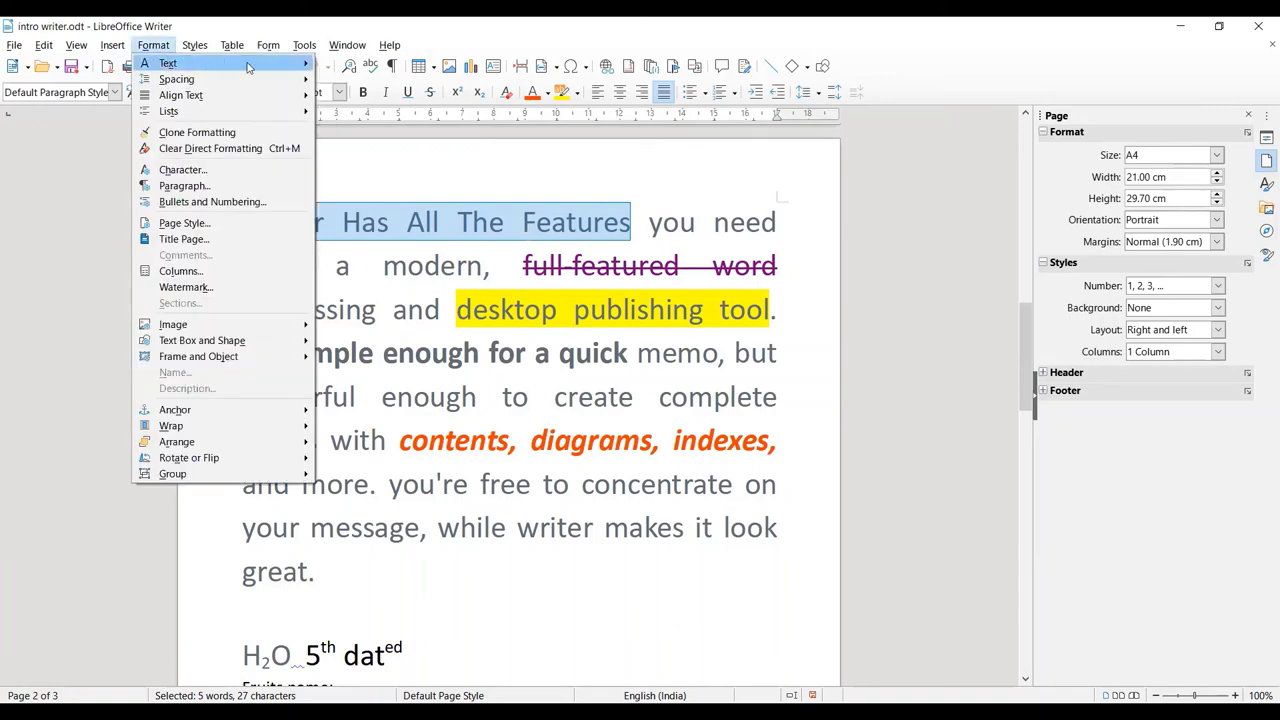
{"action": "mouse_move", "coordinate": [168, 63]}
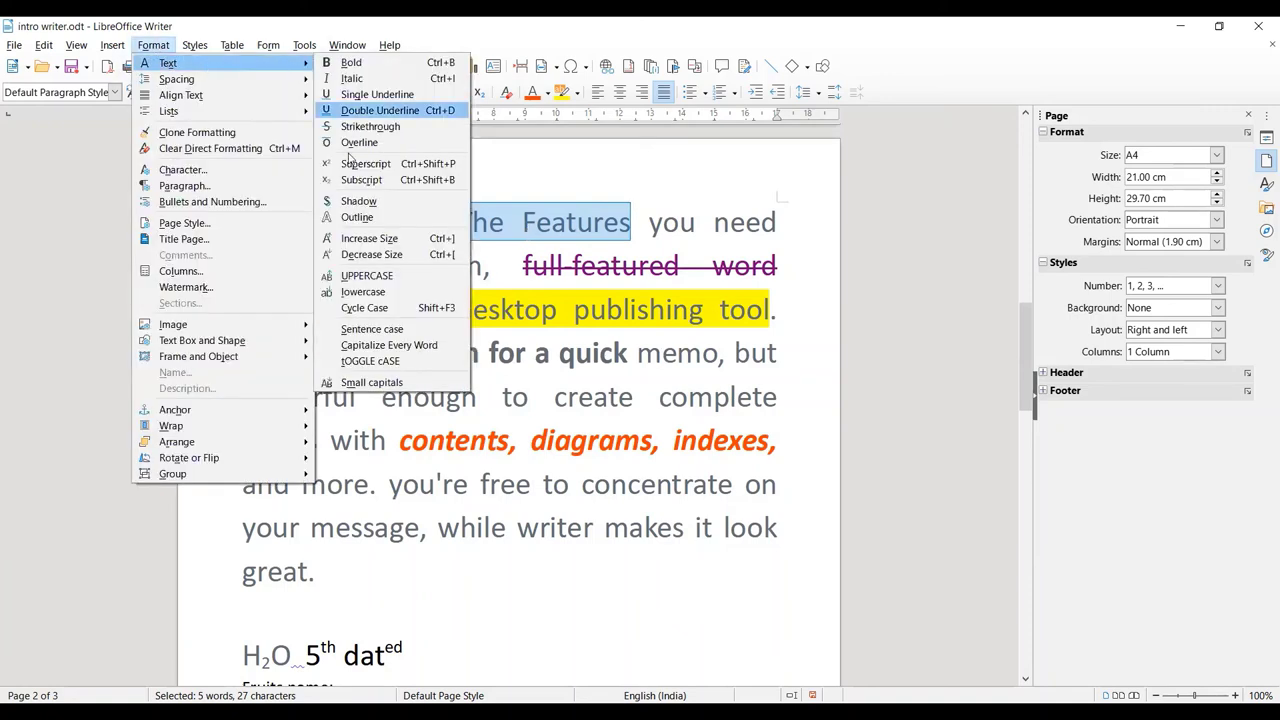
{"action": "left_click", "coordinate": [376, 362]}
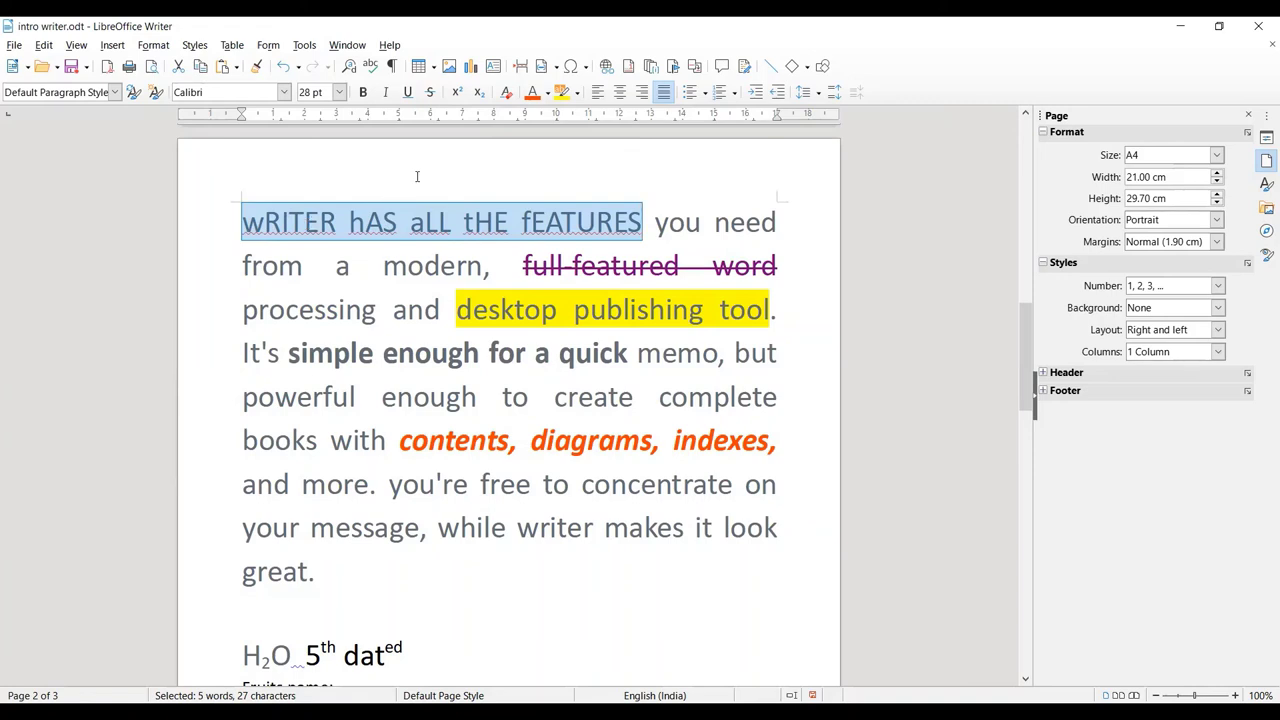
Step: Apply Cycle Case twice to the toggled opening phrase, taking it through capitalized words to sentence case
{"action": "left_click", "coordinate": [153, 45]}
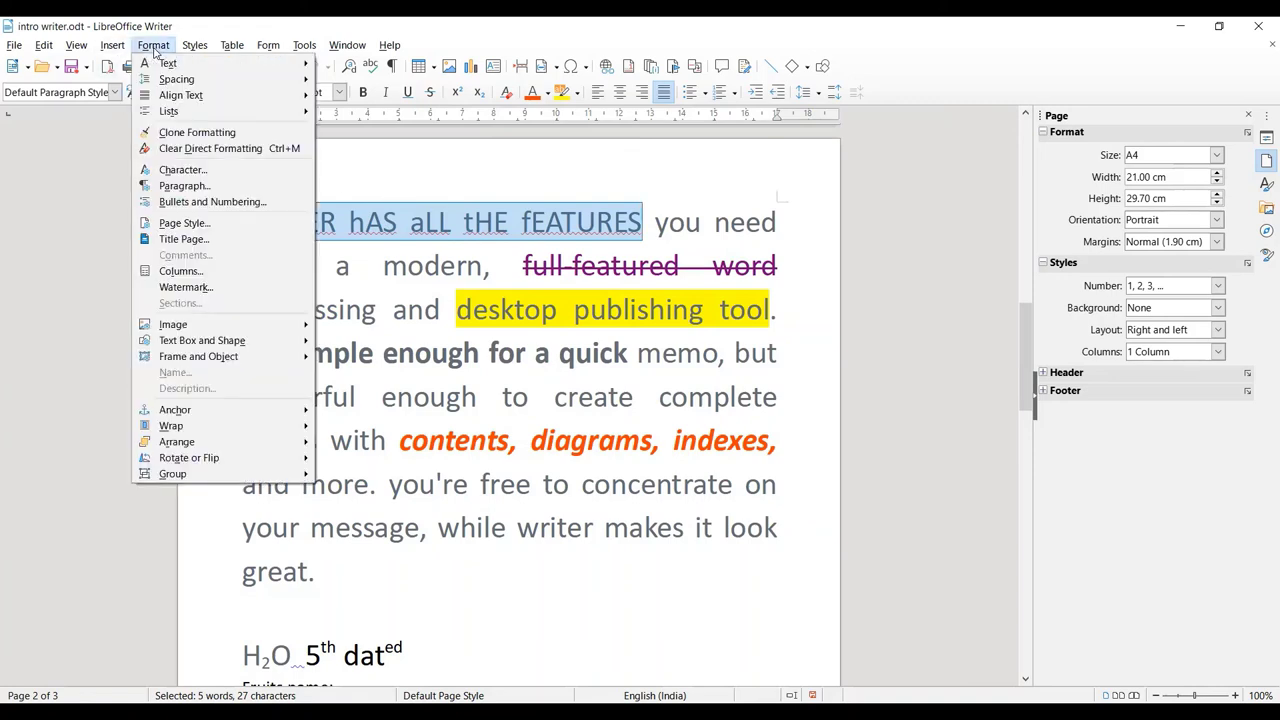
{"action": "mouse_move", "coordinate": [170, 63]}
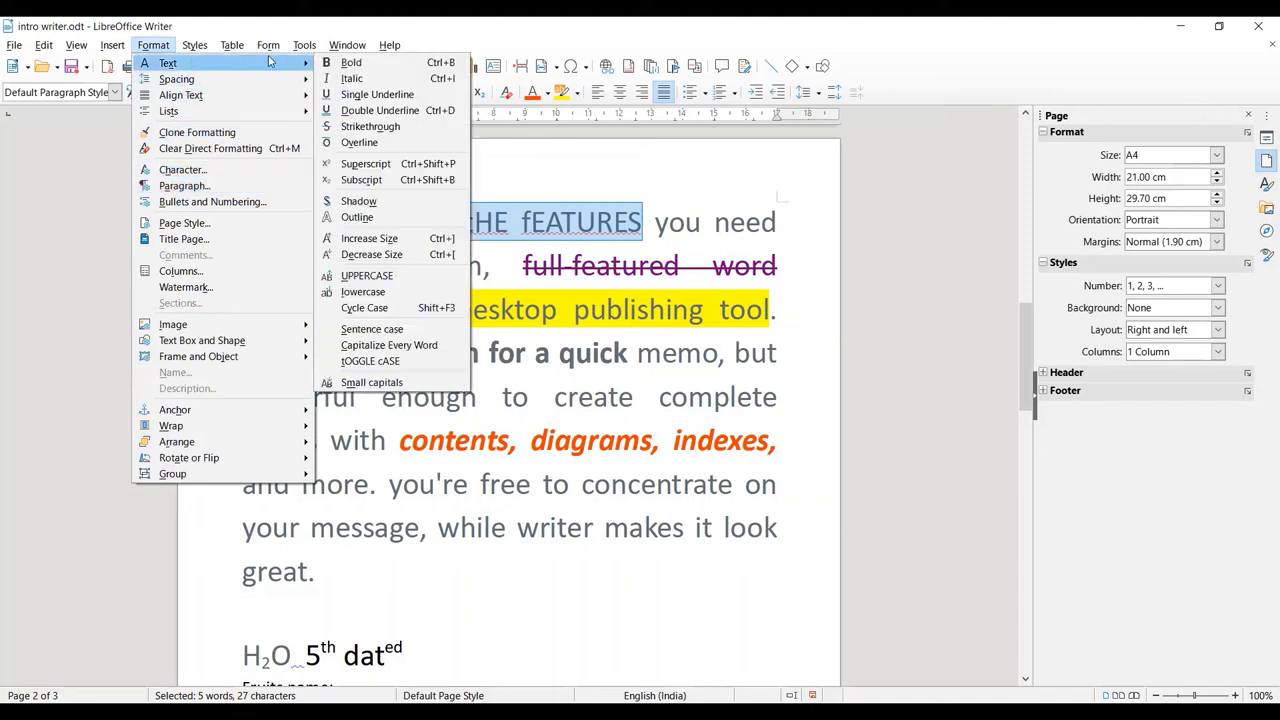
{"action": "left_click", "coordinate": [398, 309]}
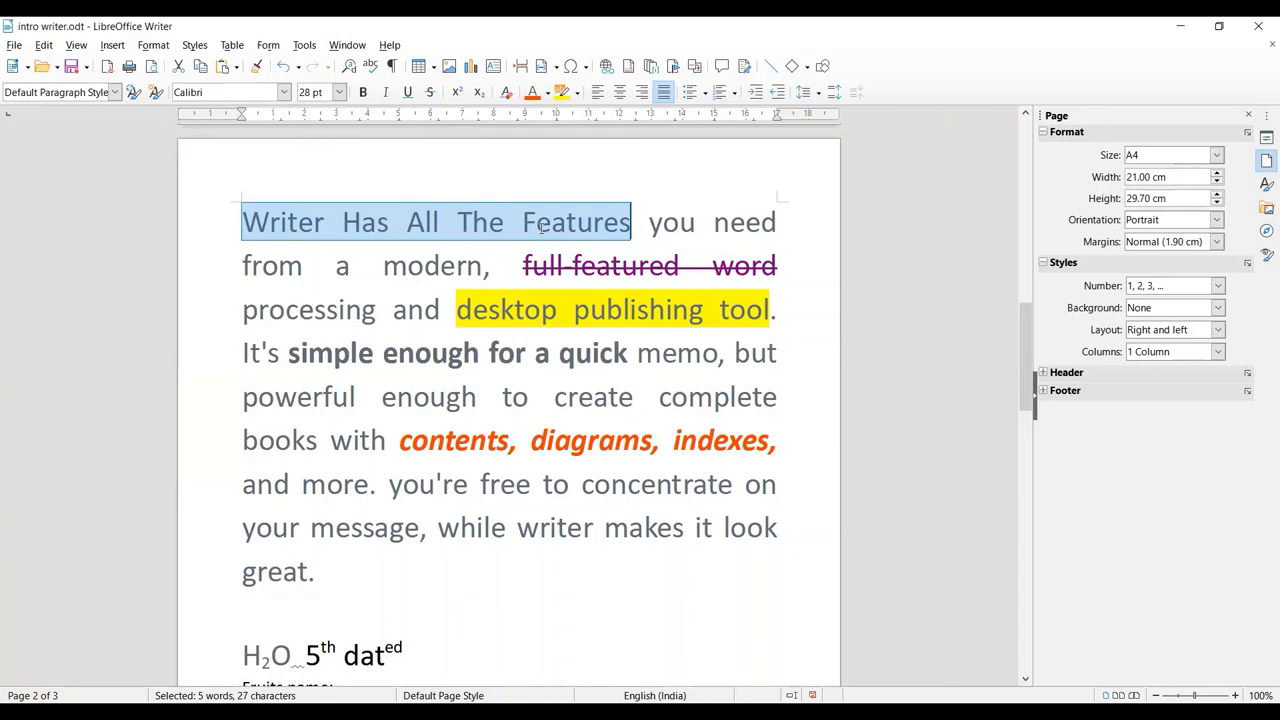
{"action": "left_click", "coordinate": [153, 45]}
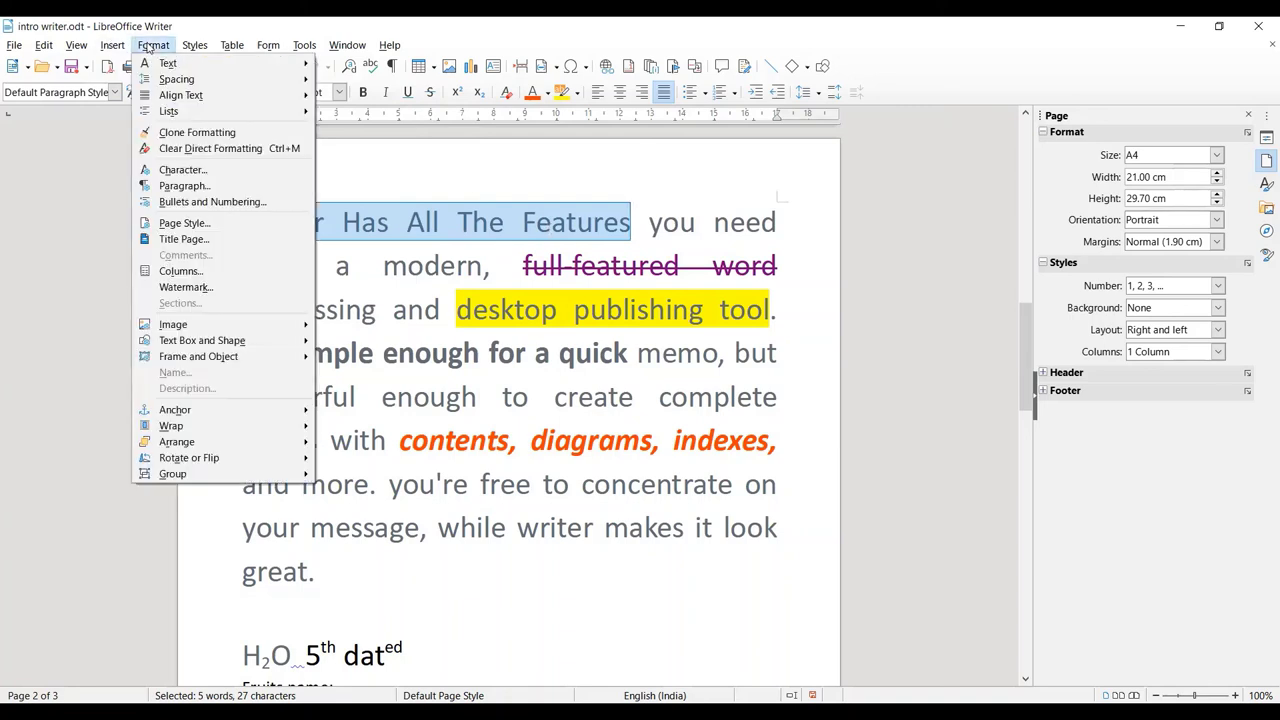
{"action": "mouse_move", "coordinate": [294, 68]}
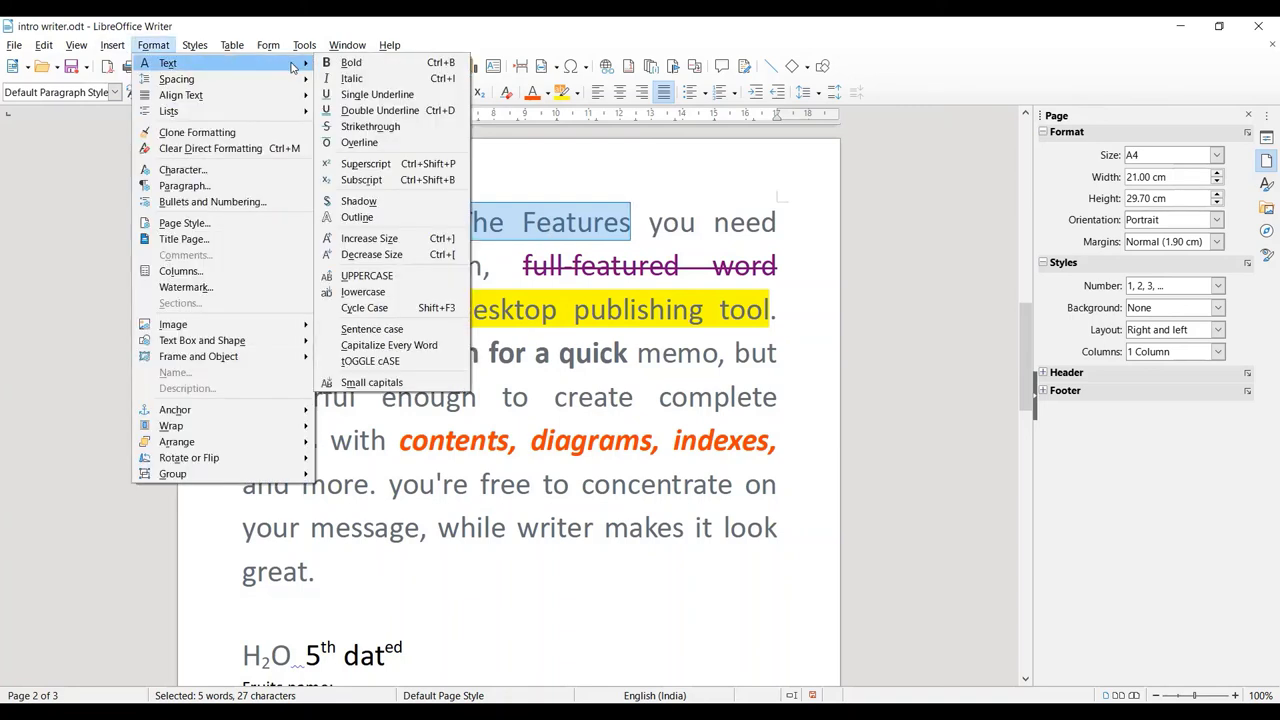
{"action": "left_click", "coordinate": [378, 308]}
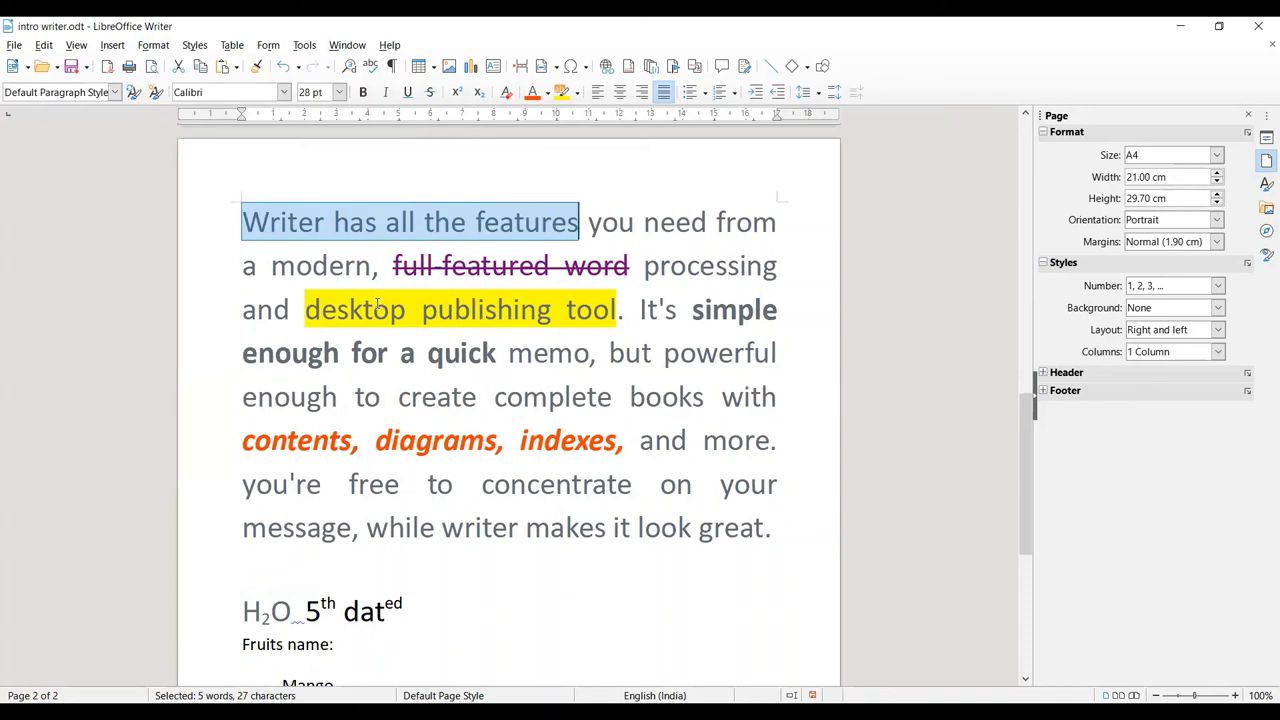